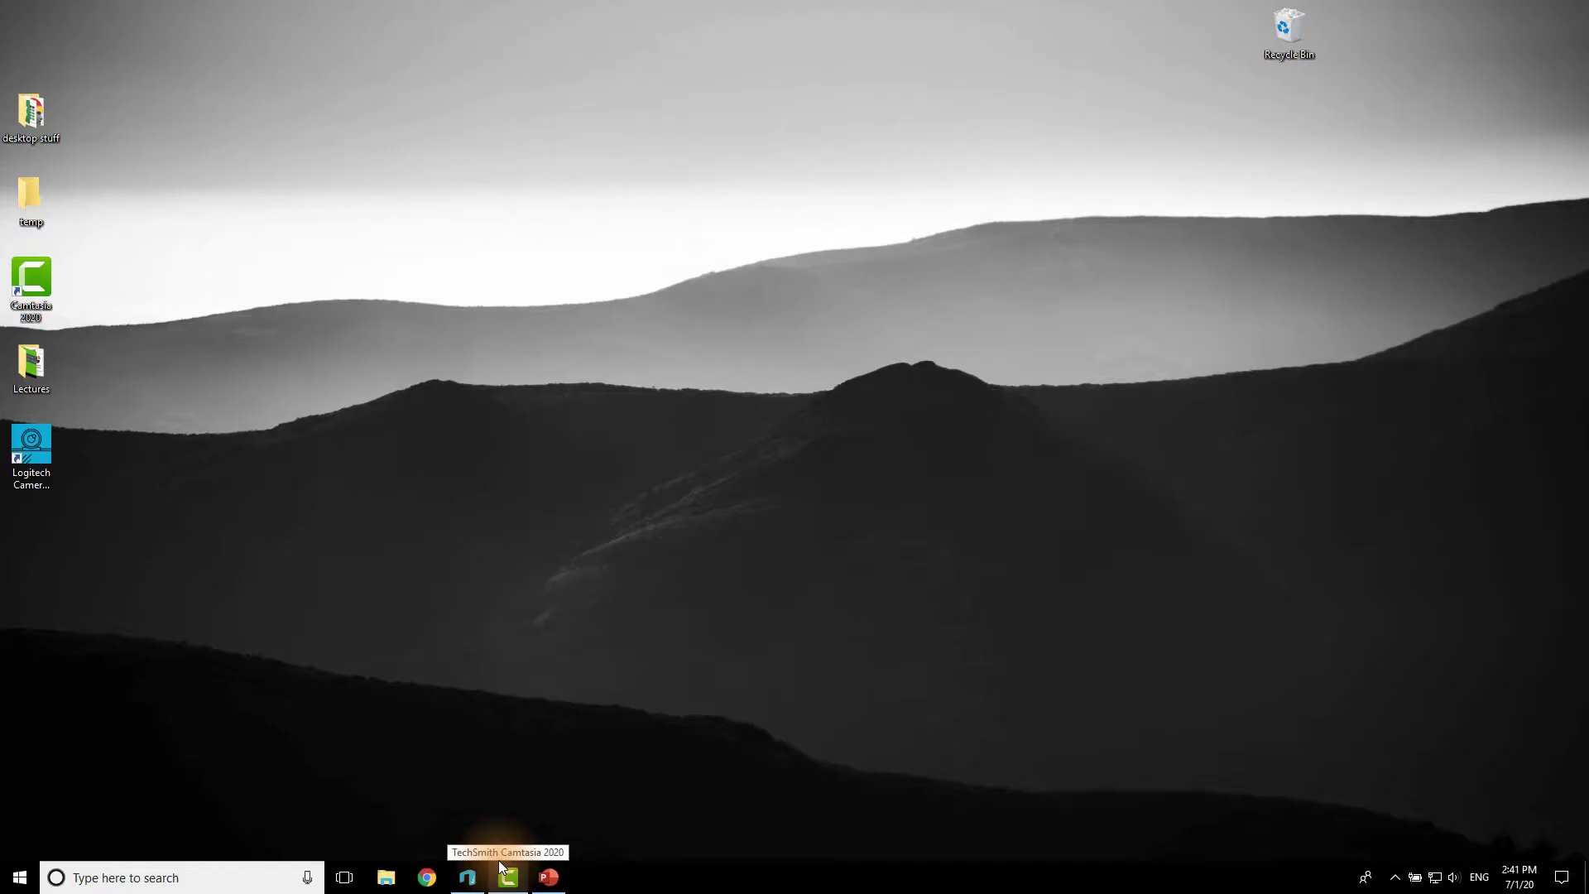
Step: Switch to Camtasia, open the screen recorder and set the recording area to Full Screen (1920x1080)
click(504, 875)
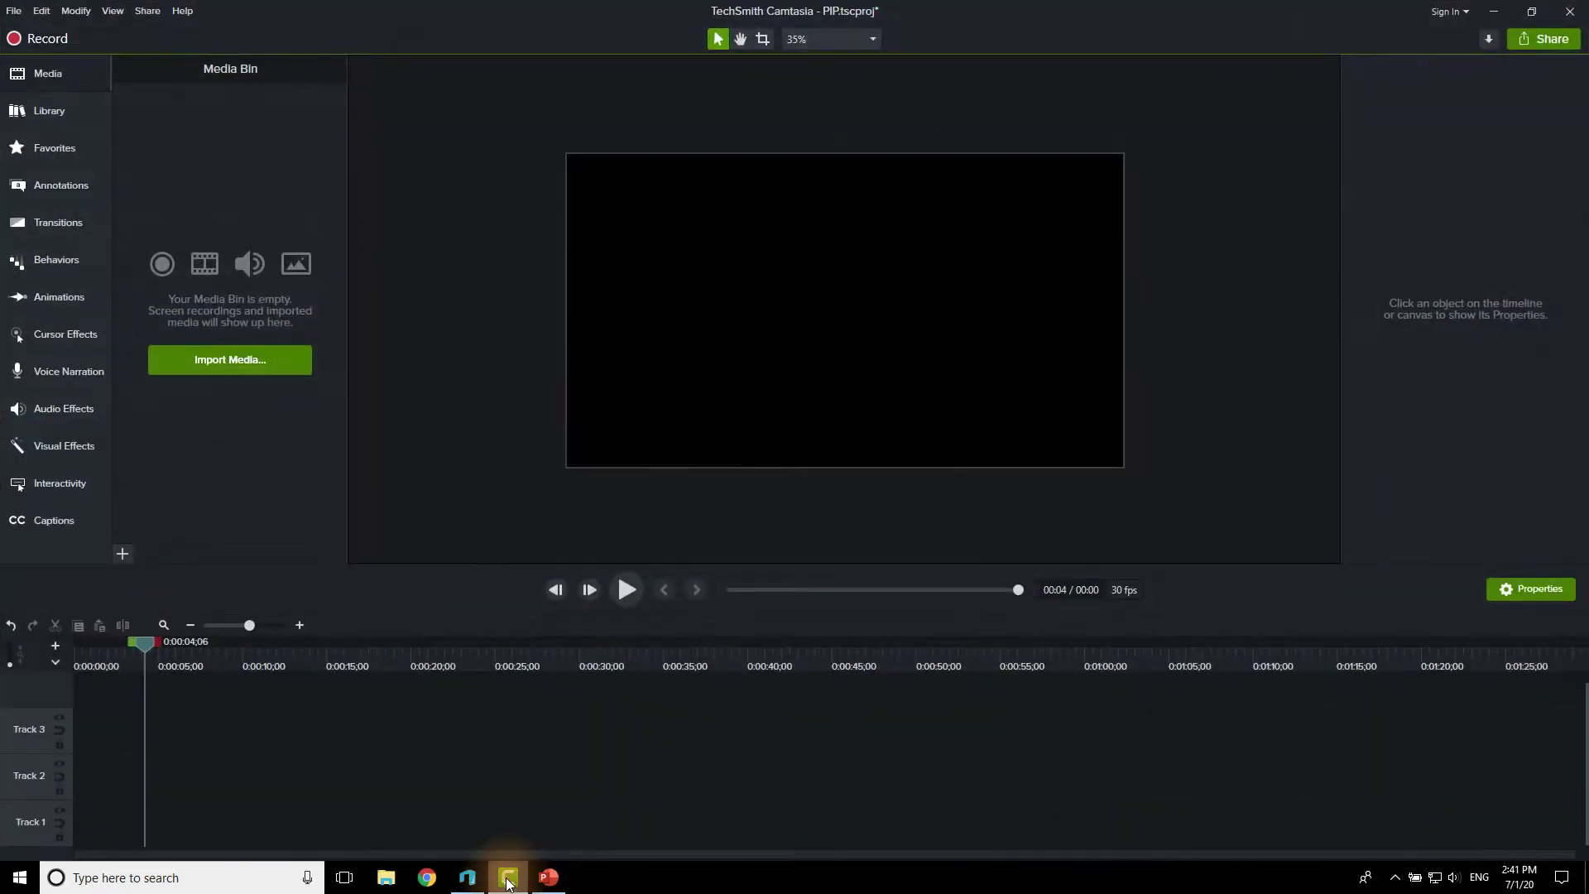
click(41, 41)
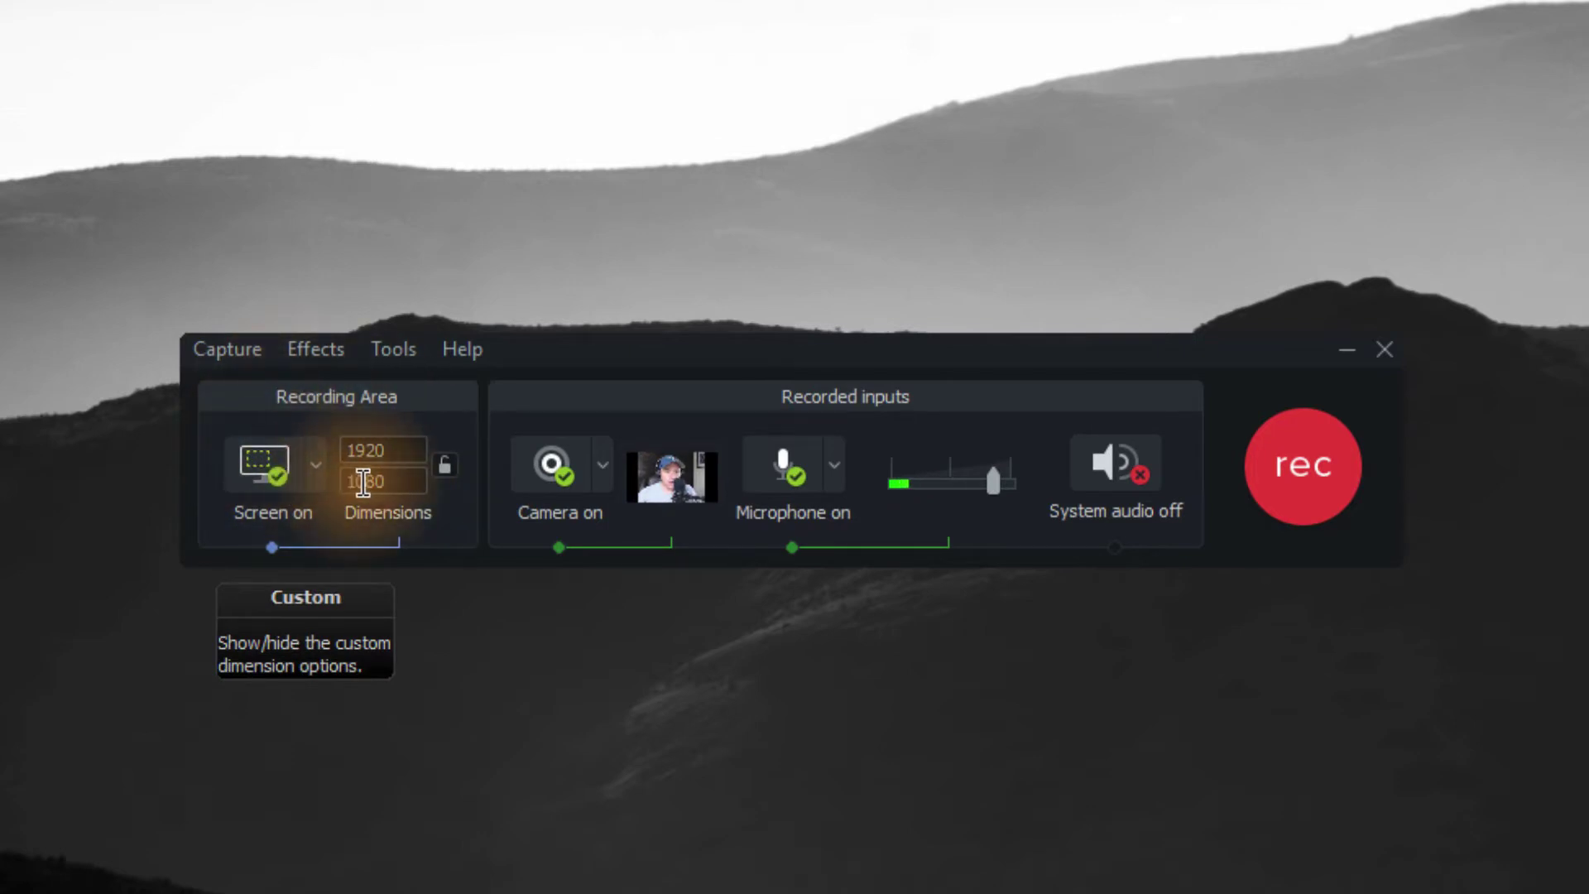
click(315, 465)
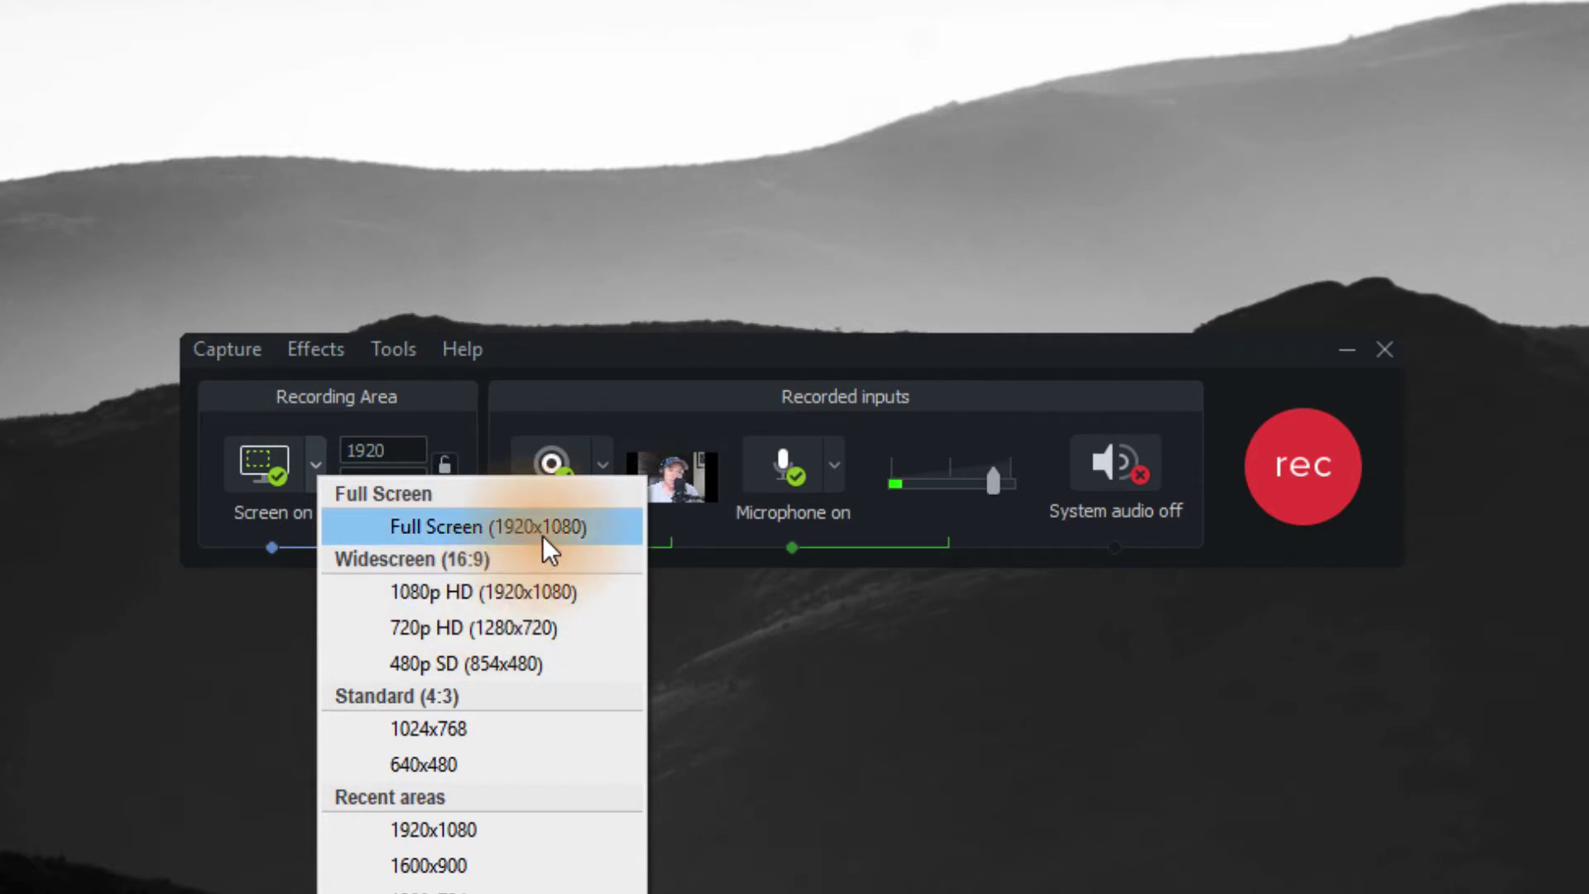
click(508, 529)
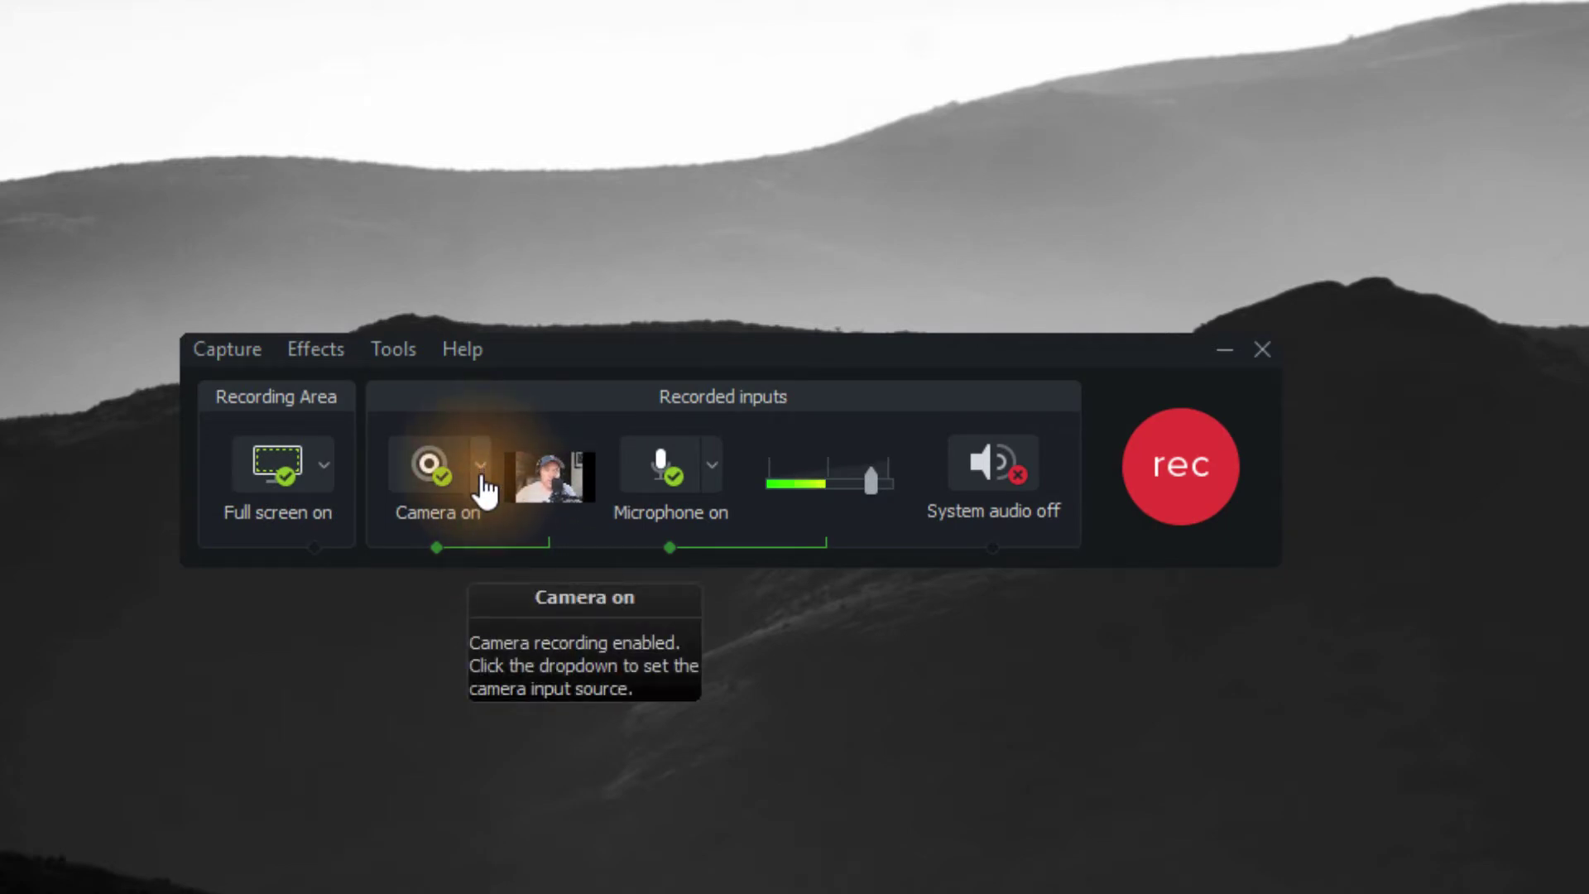
Step: Check the available camera sources and the enlarged webcam preview, and start recording the screen with camera and microphone on
click(480, 466)
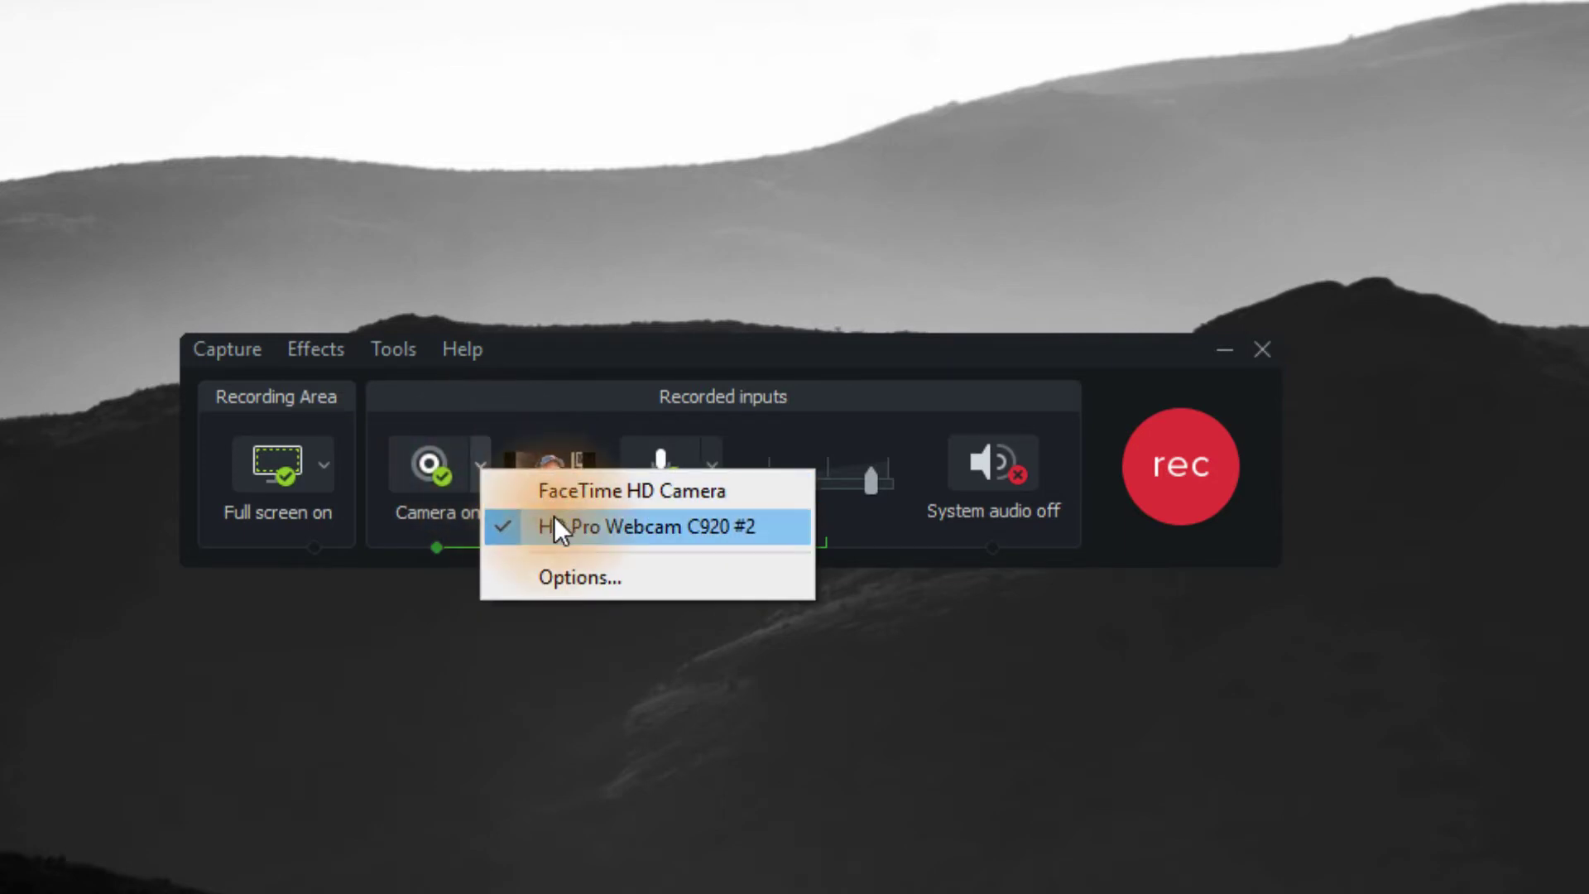
click(495, 424)
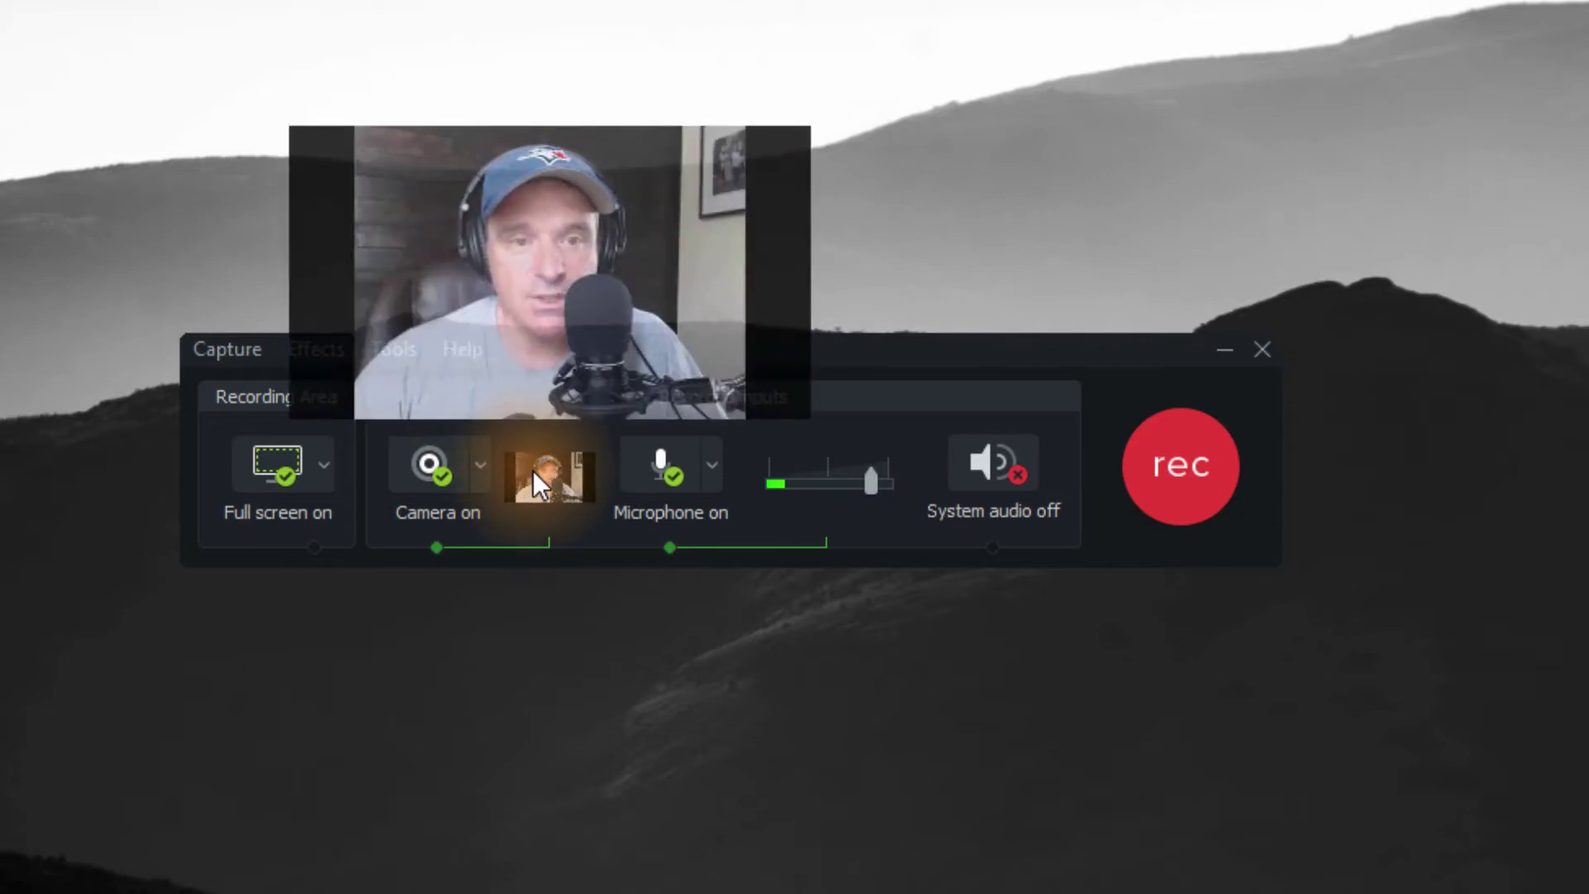
mouse_move(545, 476)
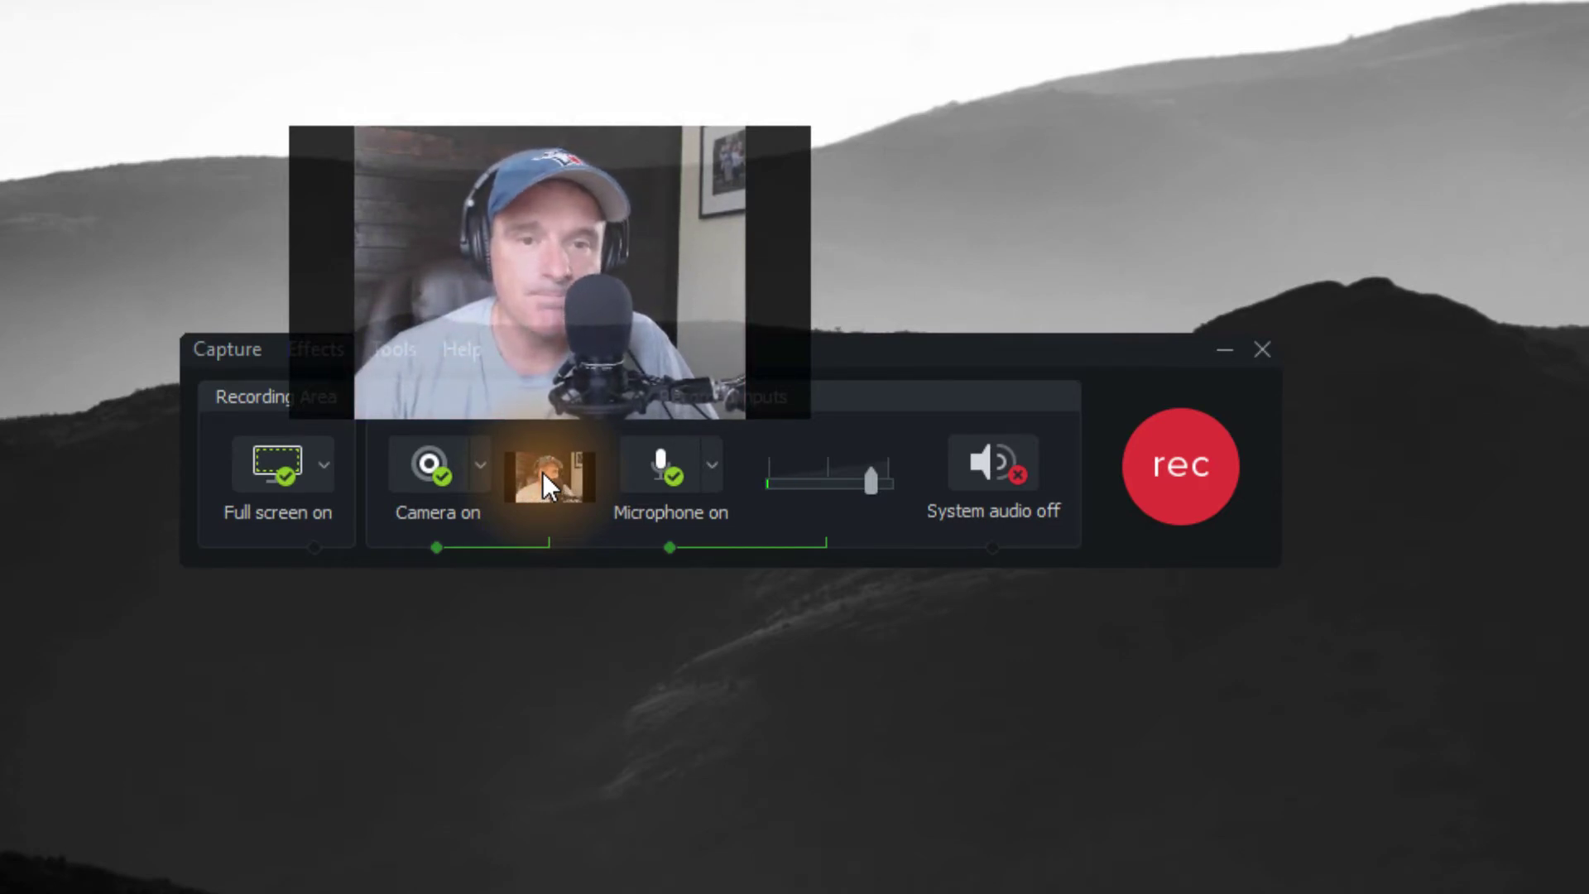
drag(795, 357, 625, 366)
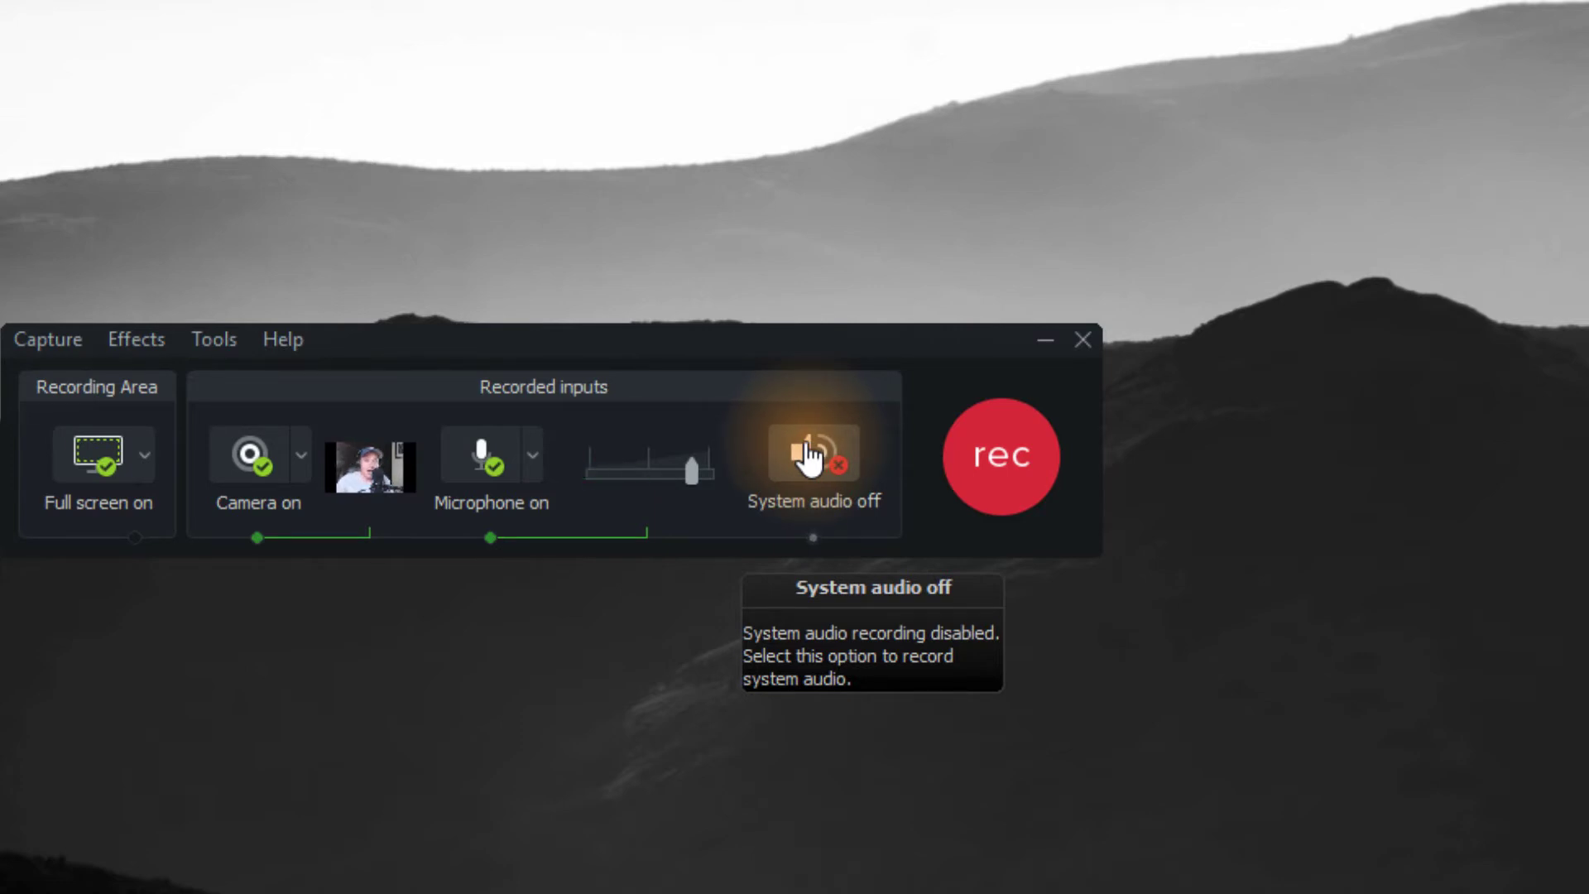
click(1002, 457)
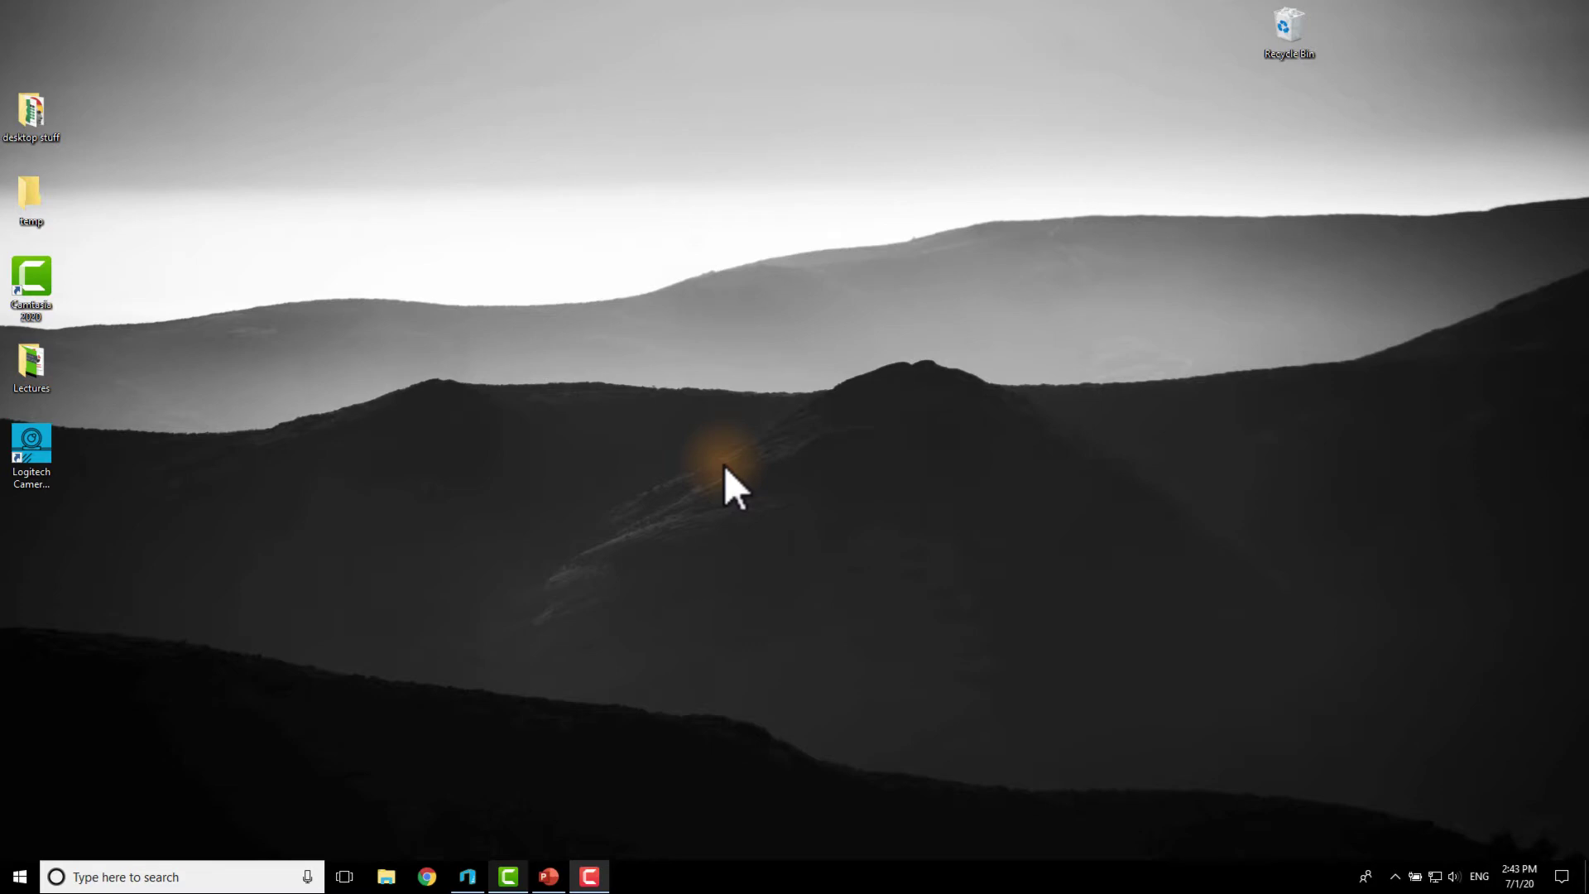
Step: Switch to PowerPoint, open The Milky Way Galaxy.ppt and dismiss the Camtasia add-in welcome message
click(547, 879)
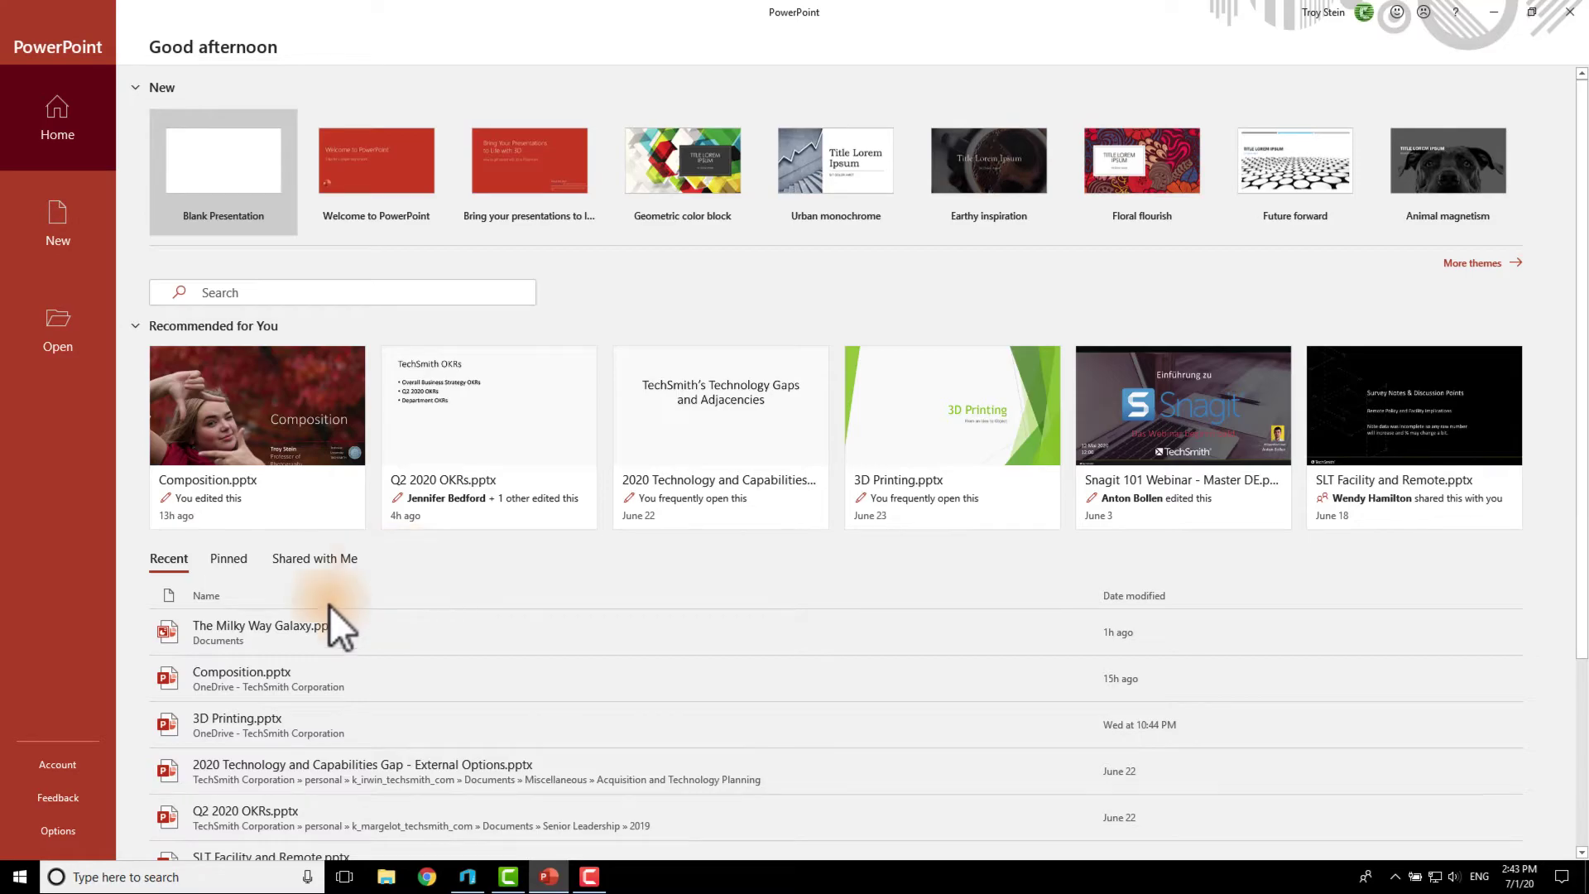
click(281, 629)
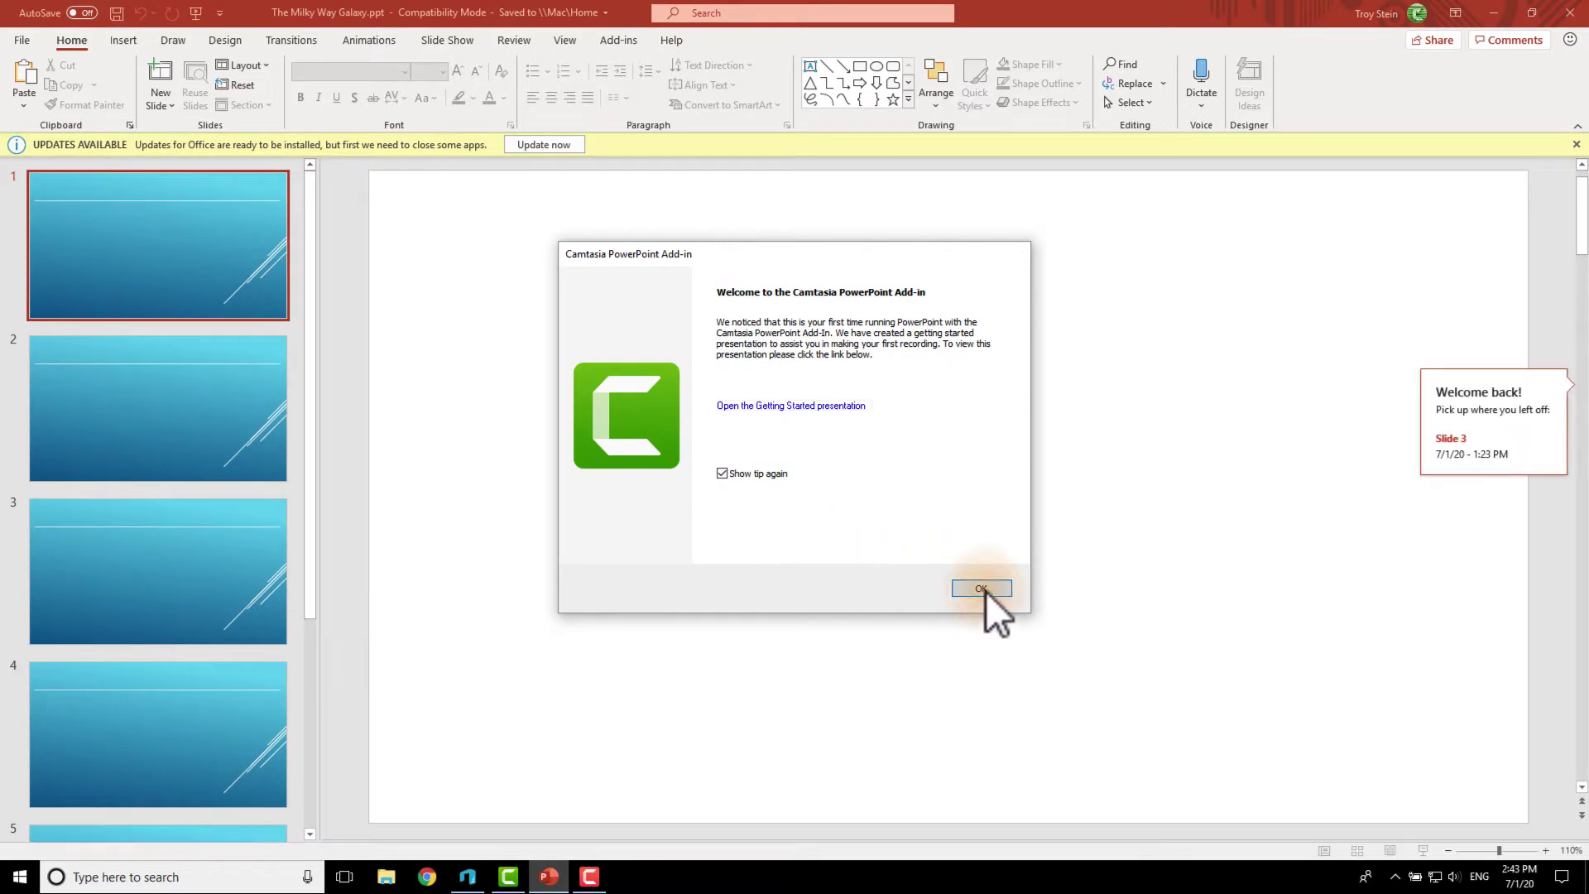
click(982, 588)
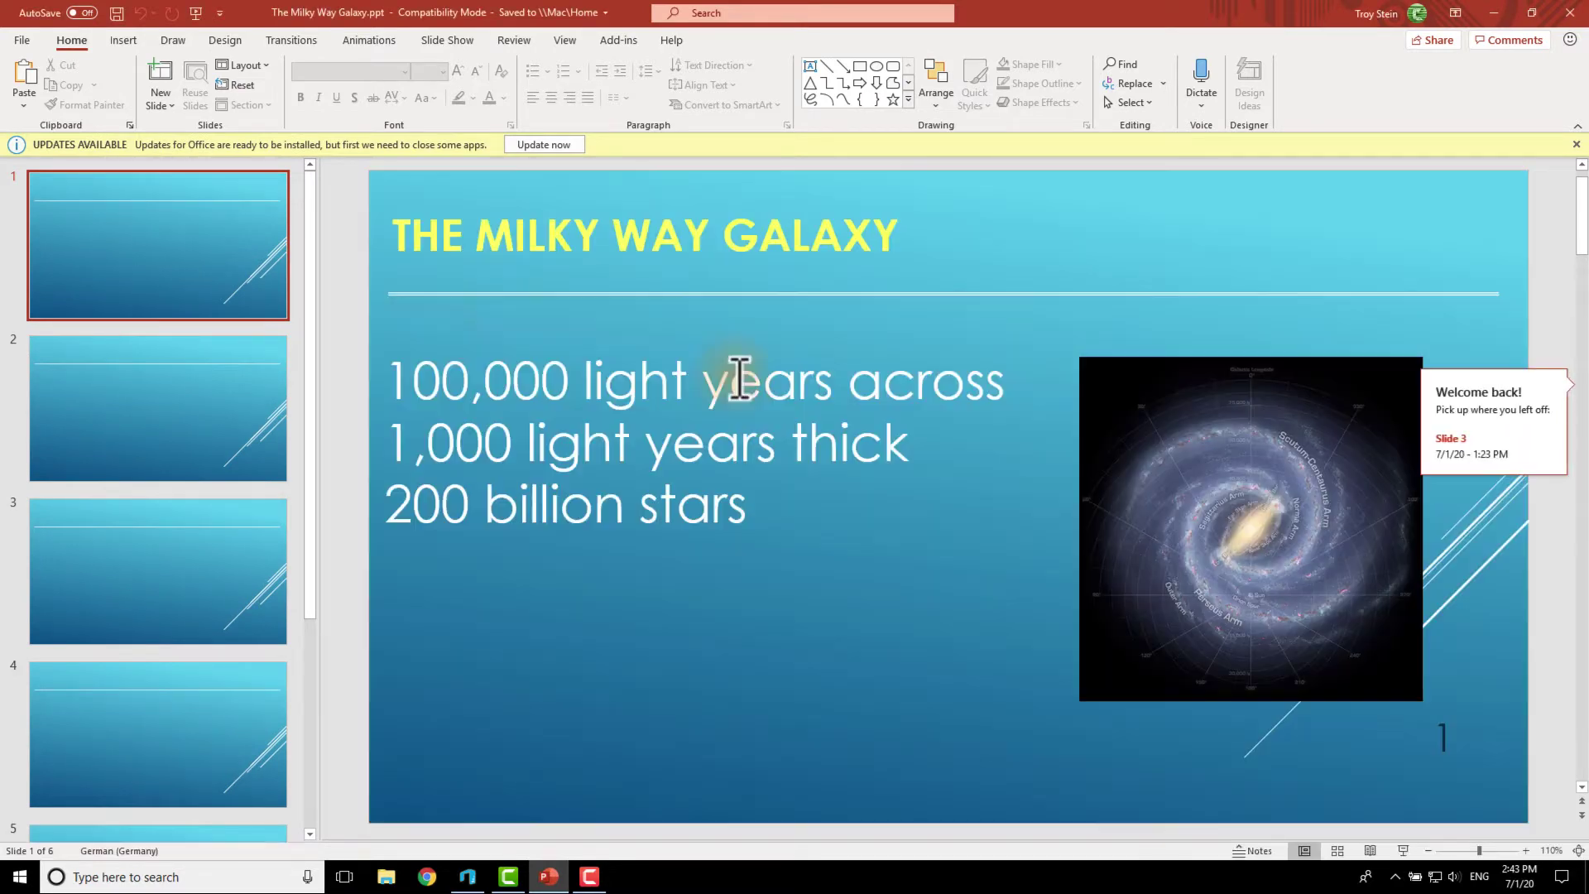
Step: Present the slide show from the beginning, advance to the planet charts slide and exit the show
click(445, 43)
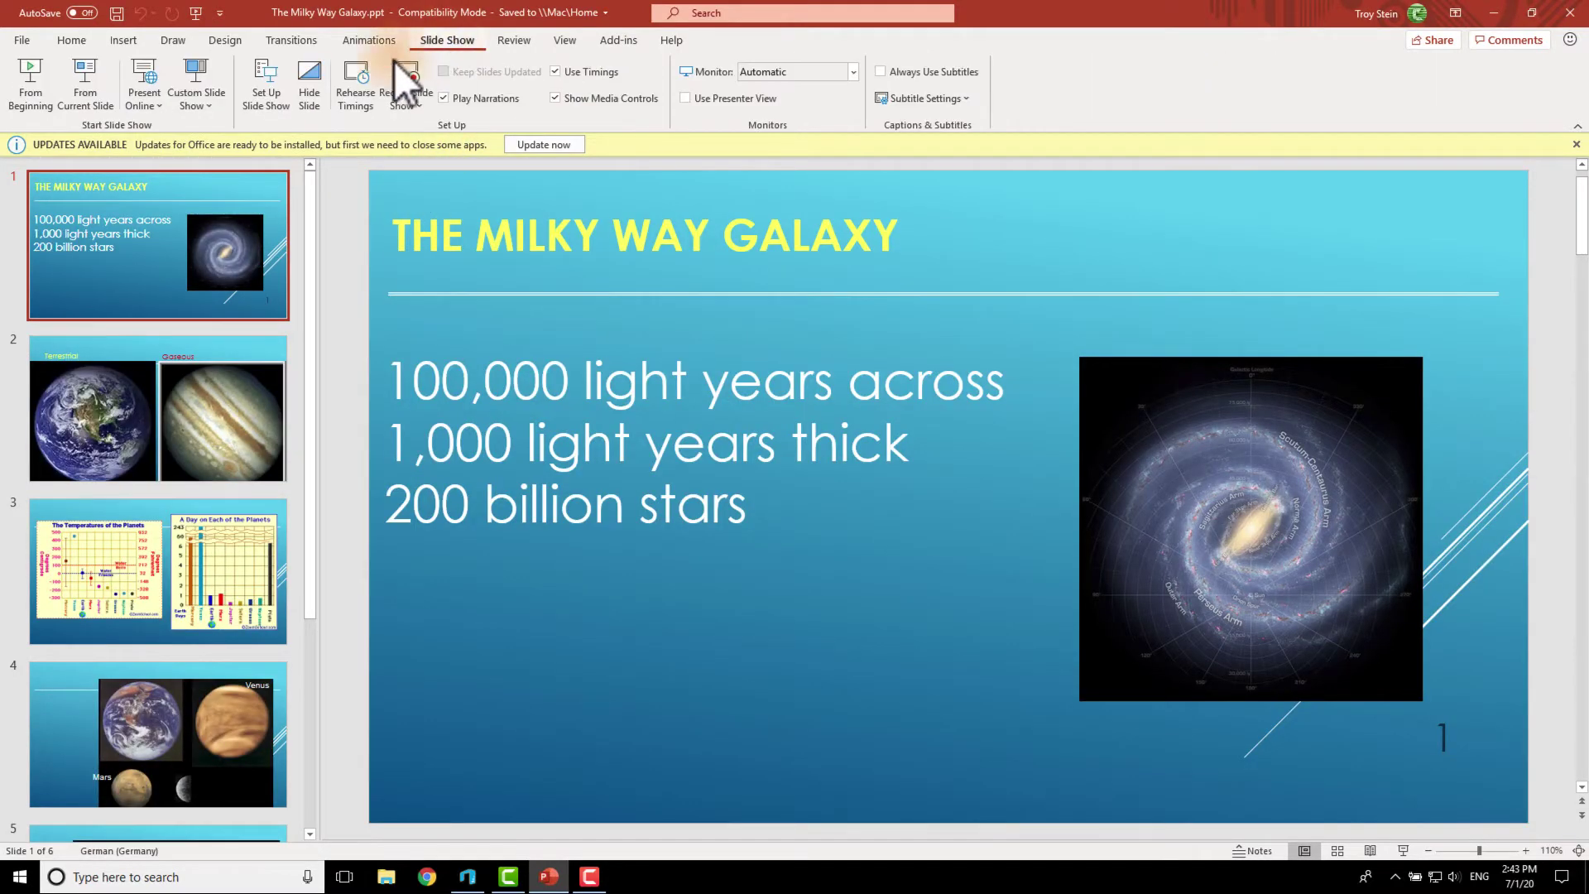
click(30, 81)
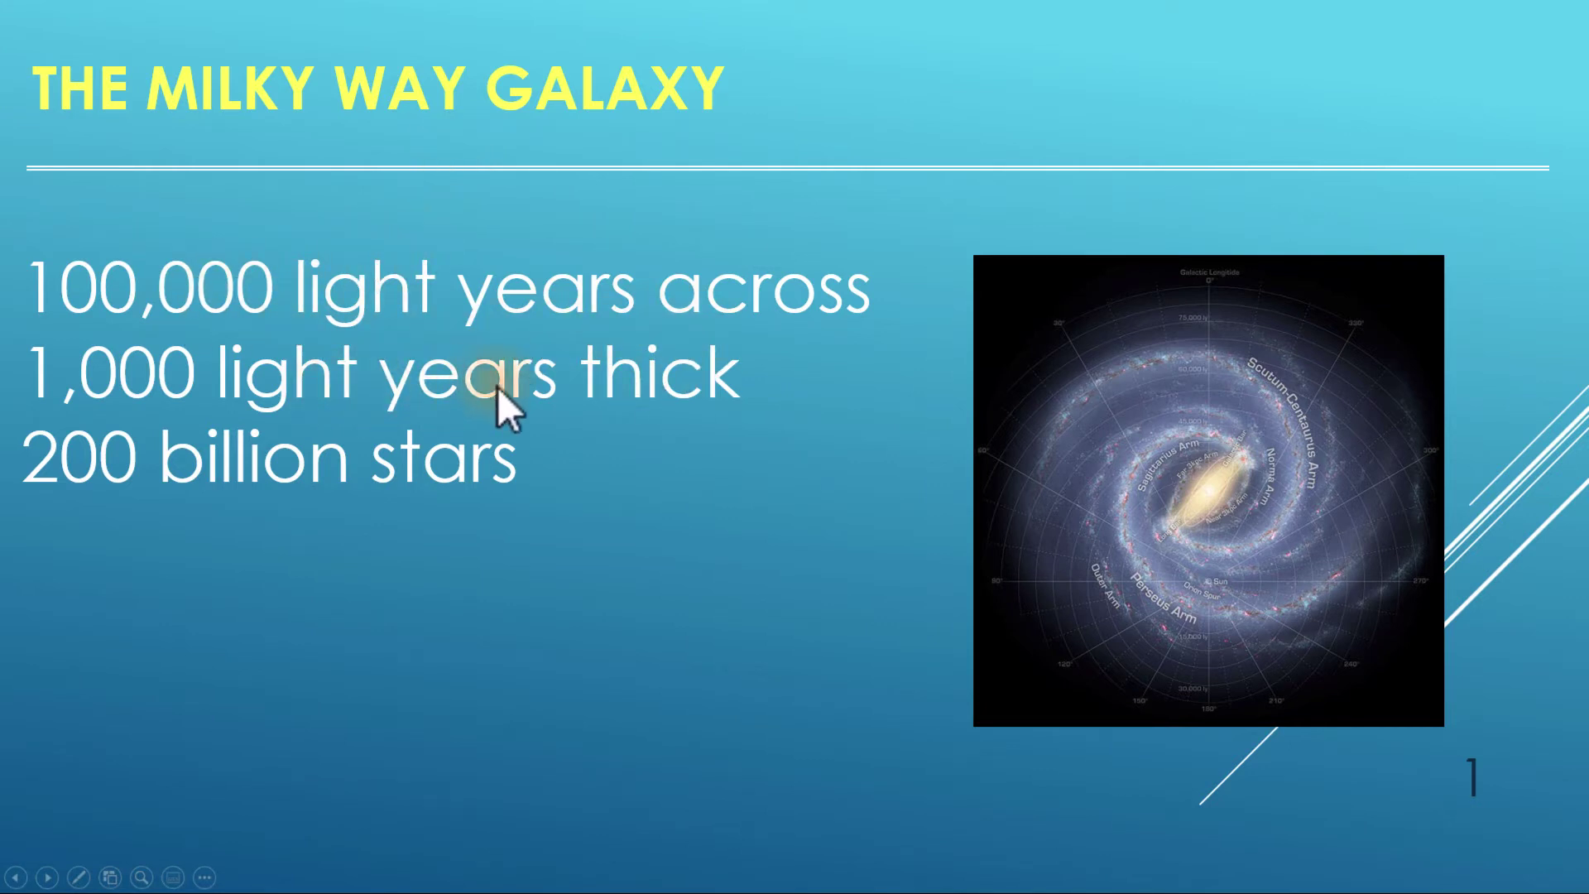
click(614, 394)
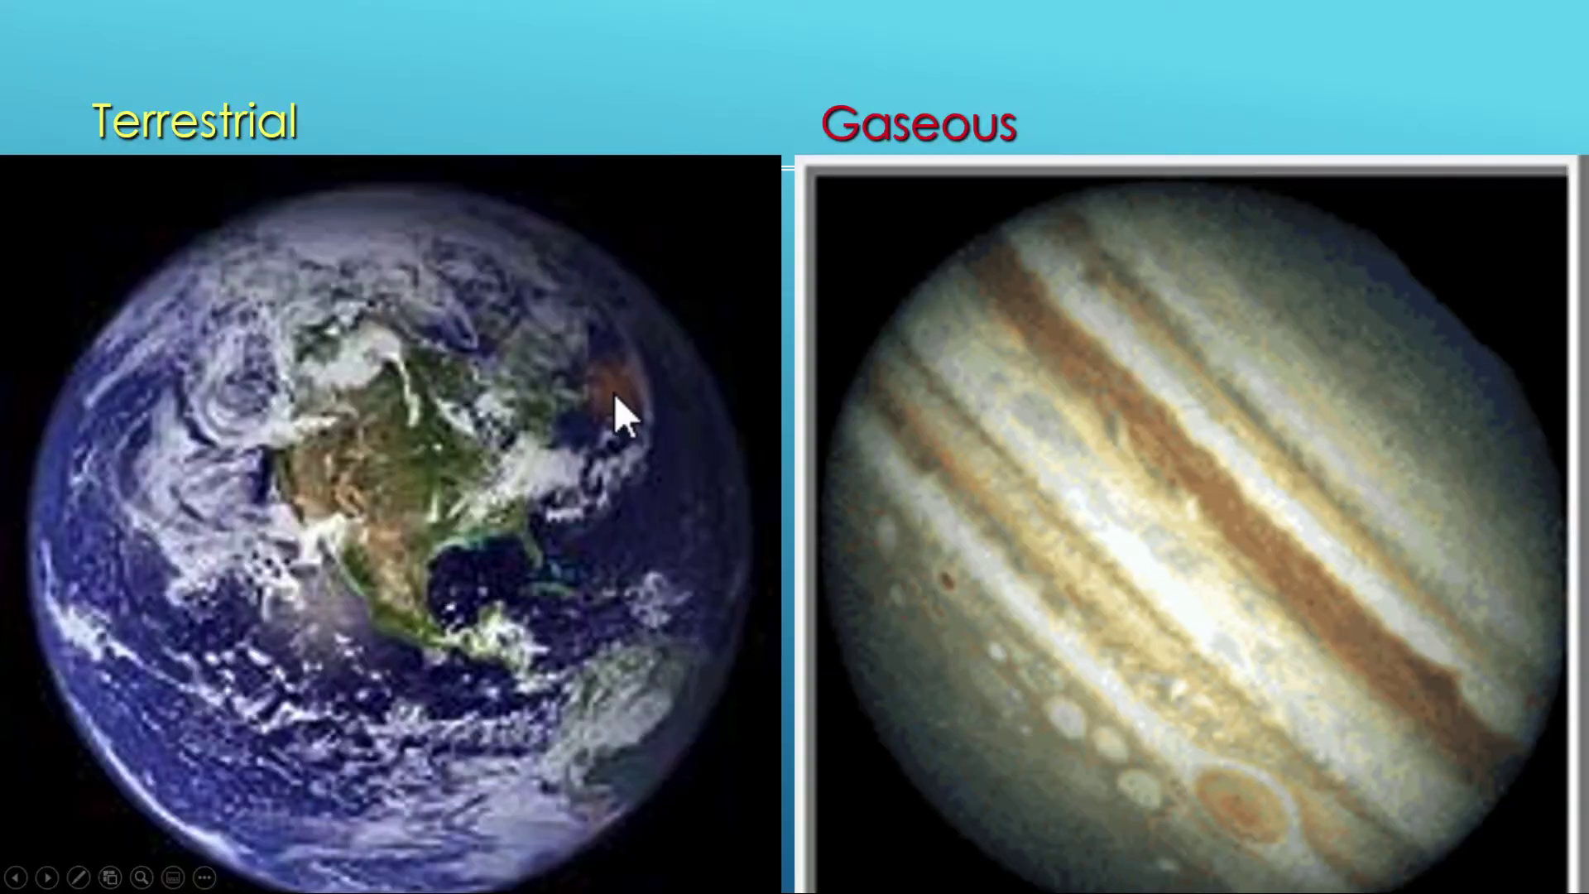
click(614, 394)
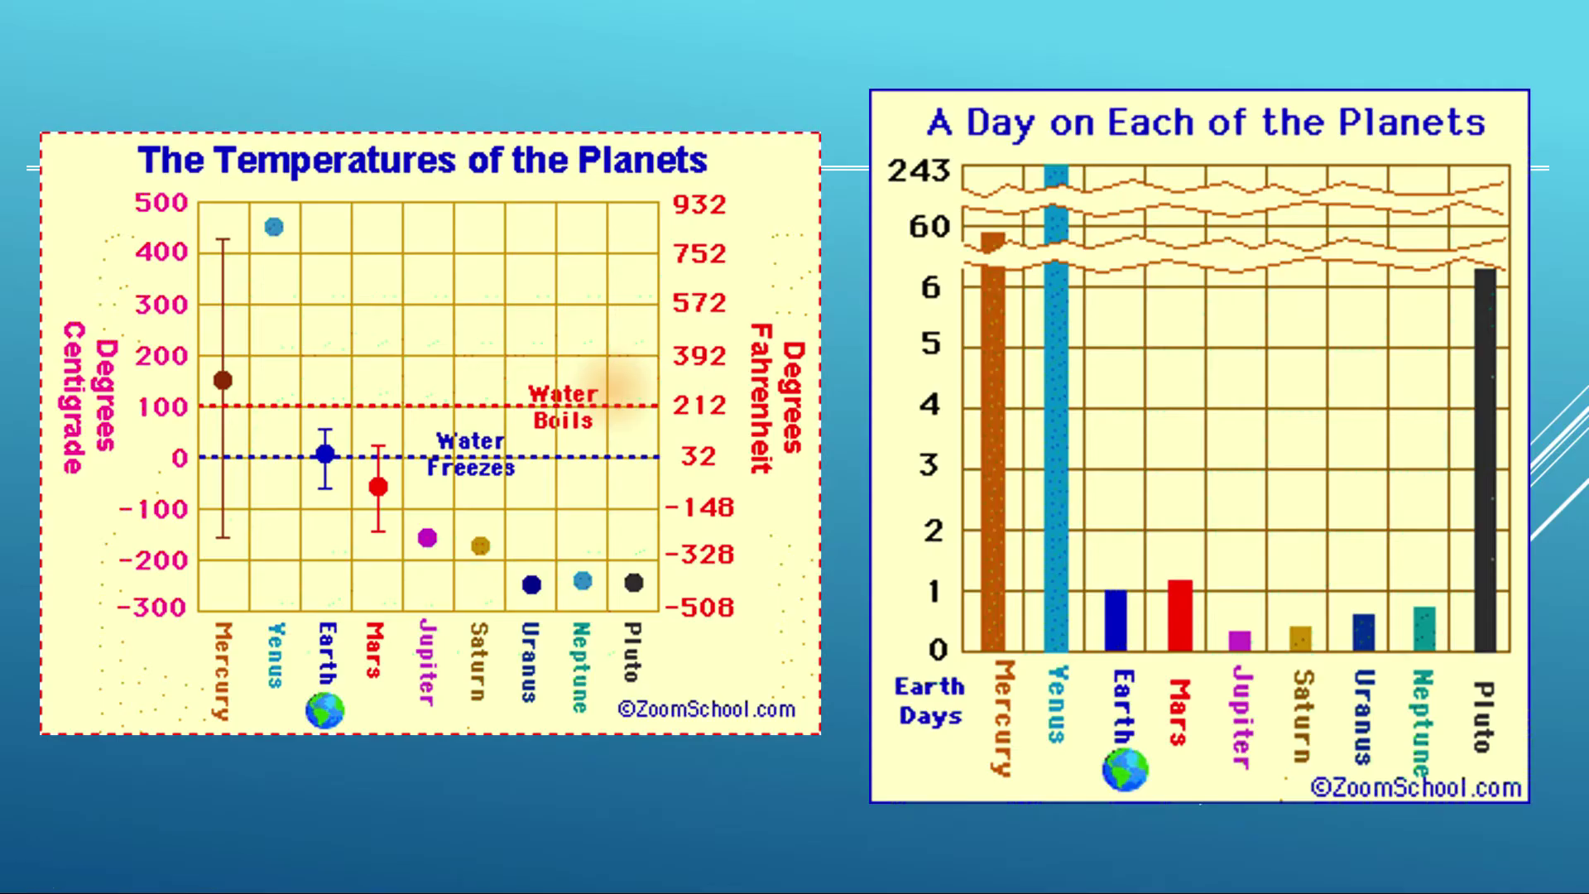
key(Escape)
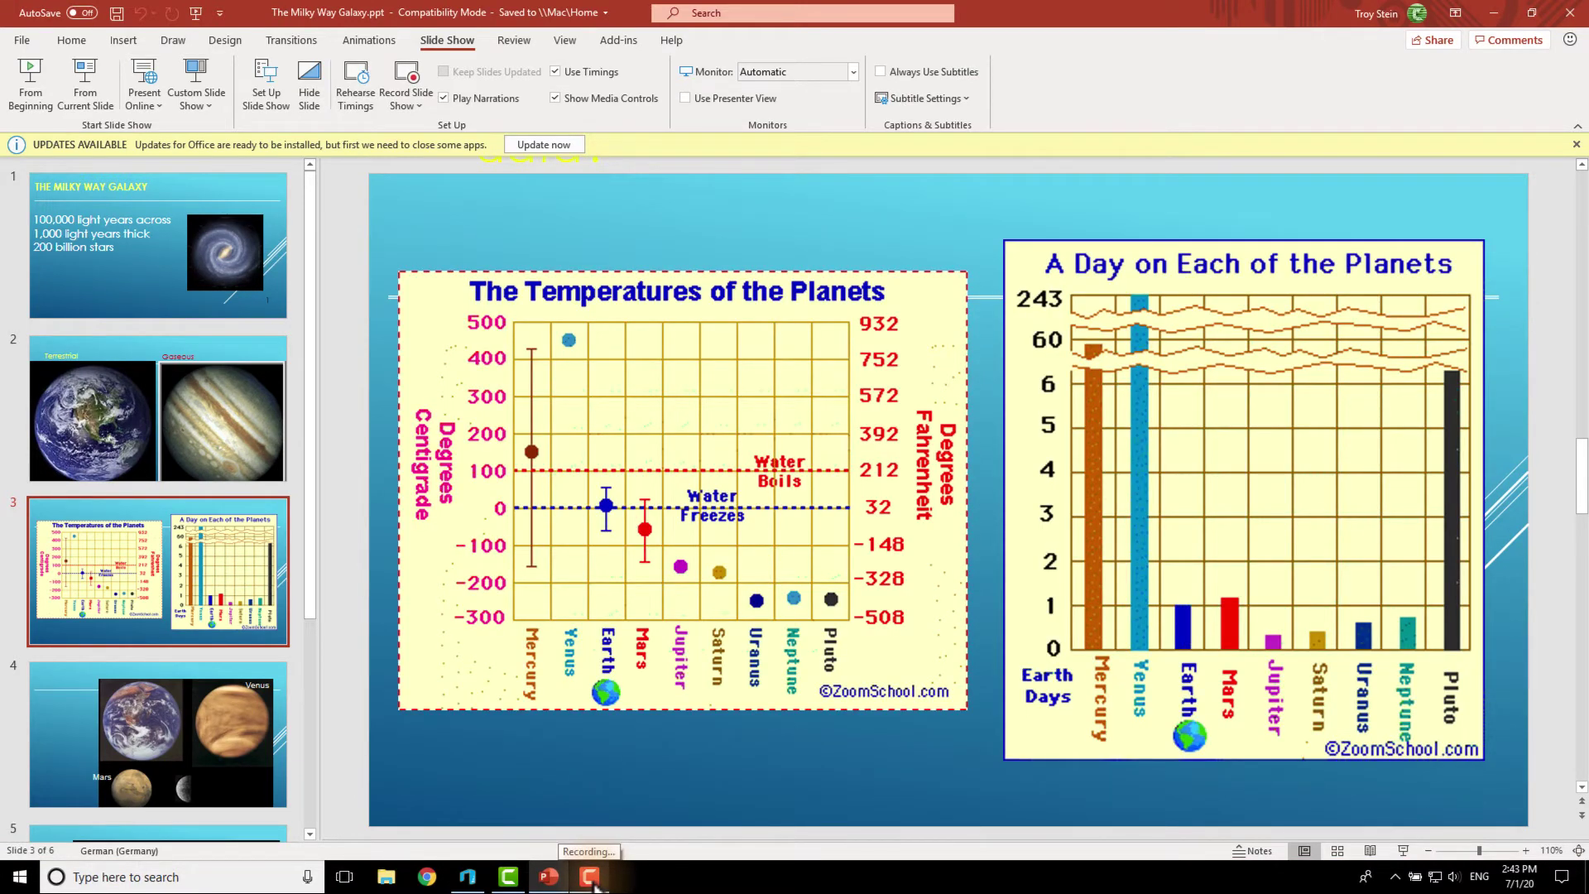
Step: Switch to 3D Builder, shift its window slightly and minimize it again
click(469, 879)
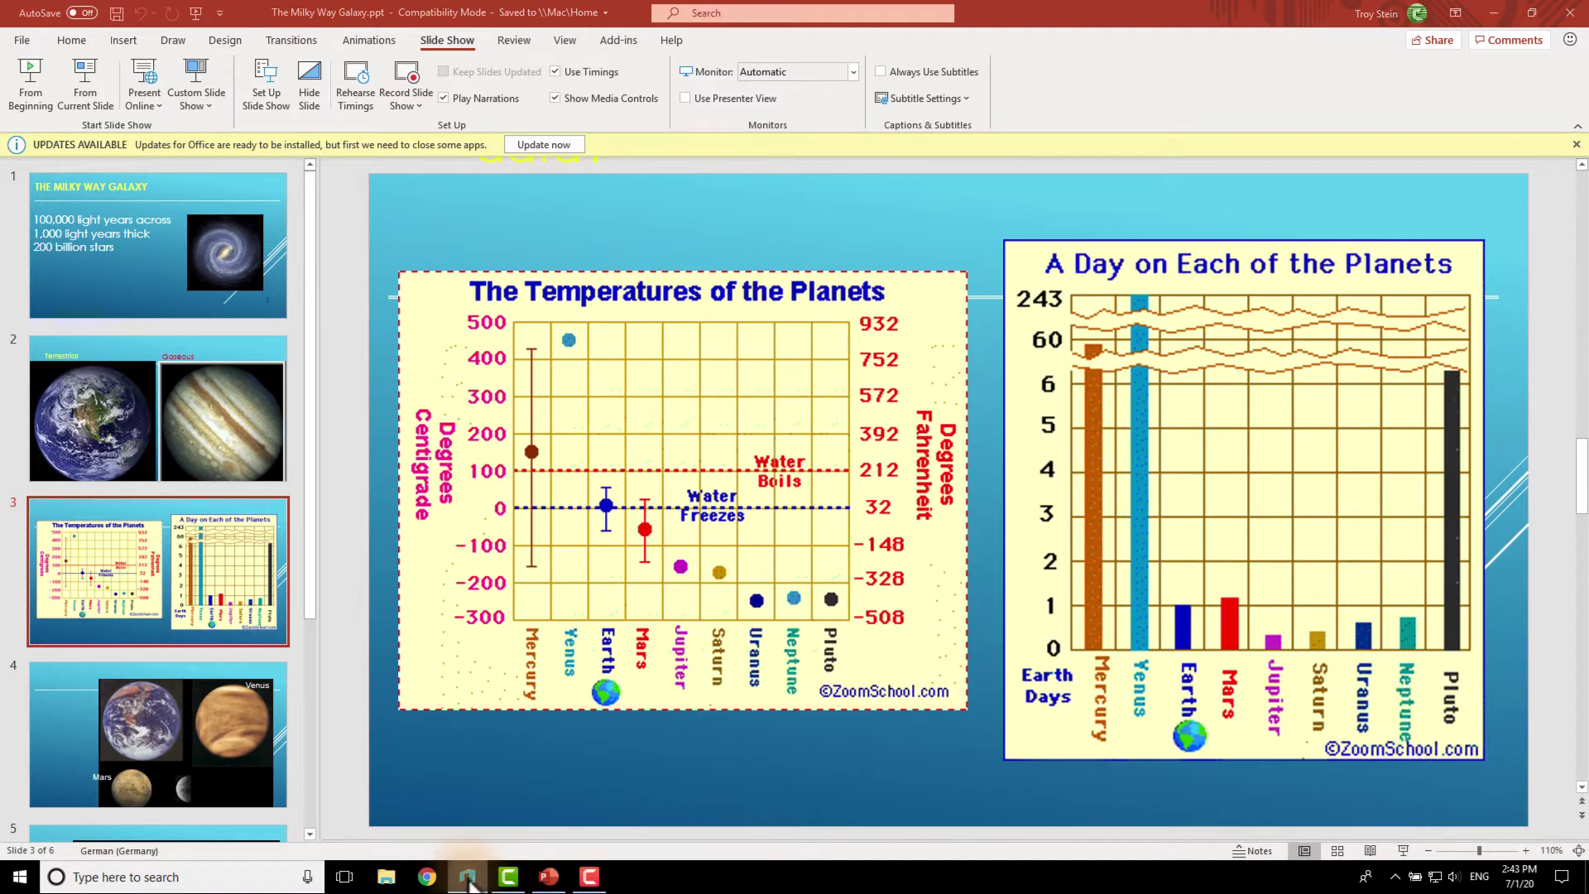
drag(439, 53, 367, 61)
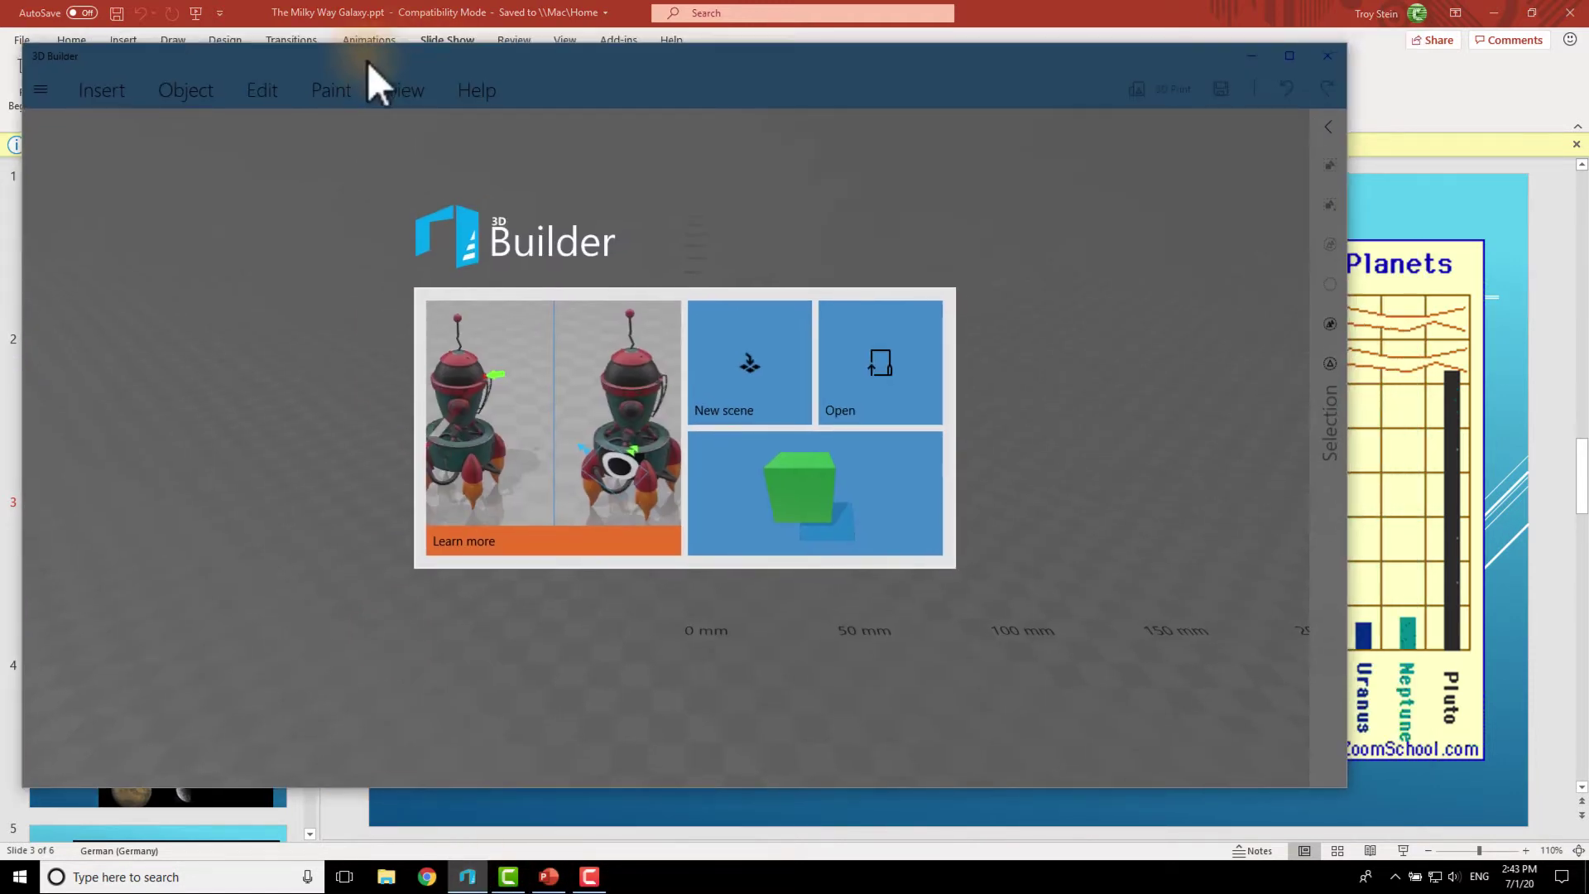
click(1249, 56)
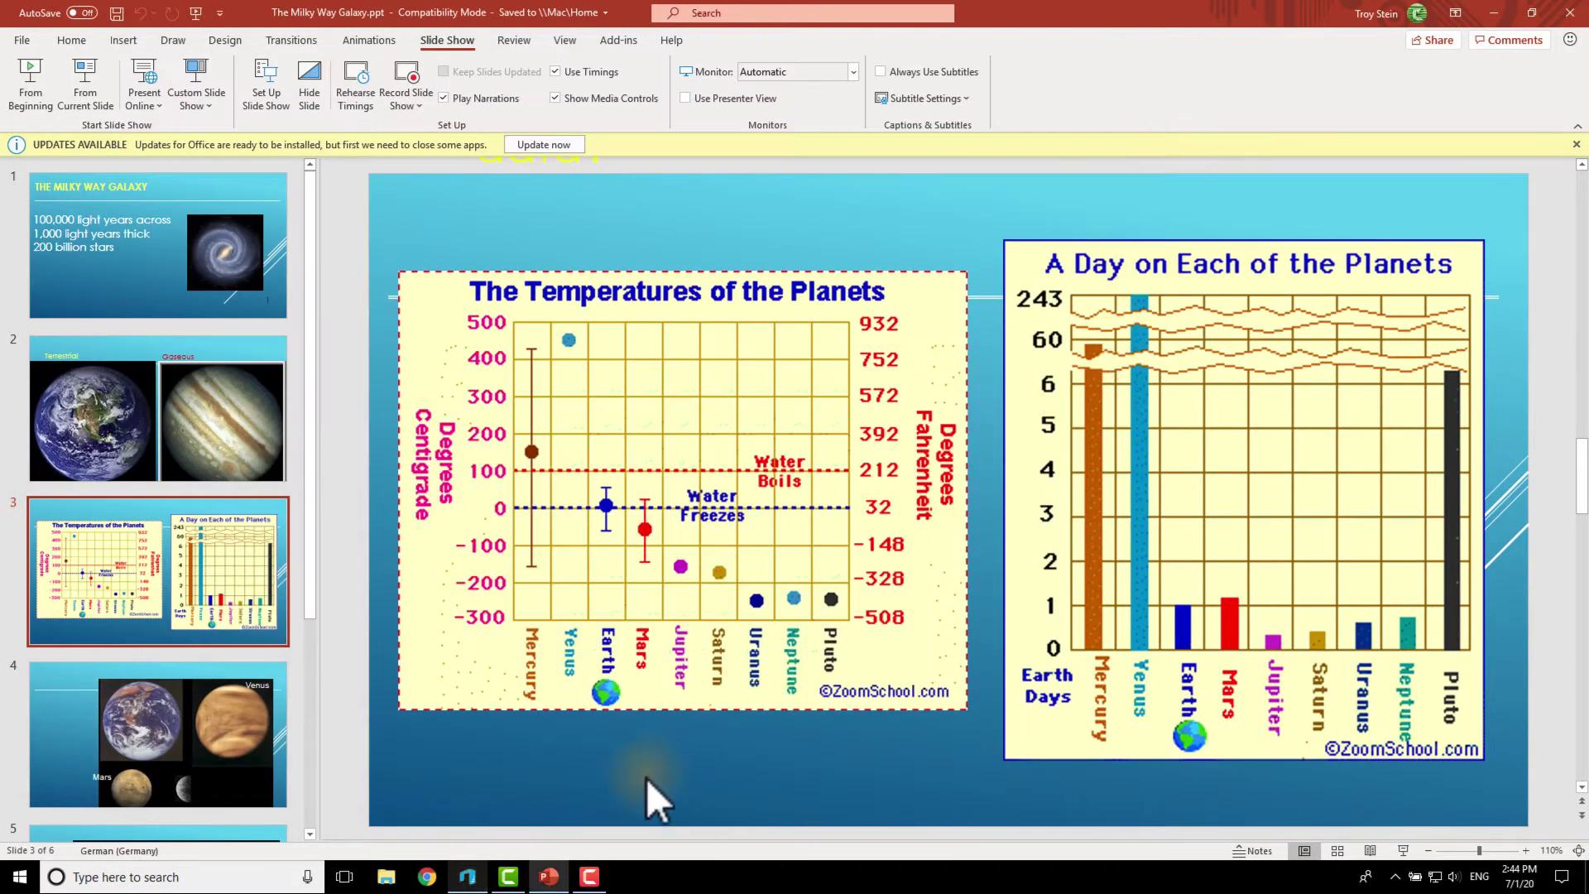
Step: Bring up the Camtasia recorder, stop the recording and minimize PowerPoint to return to the Camtasia editor
click(589, 879)
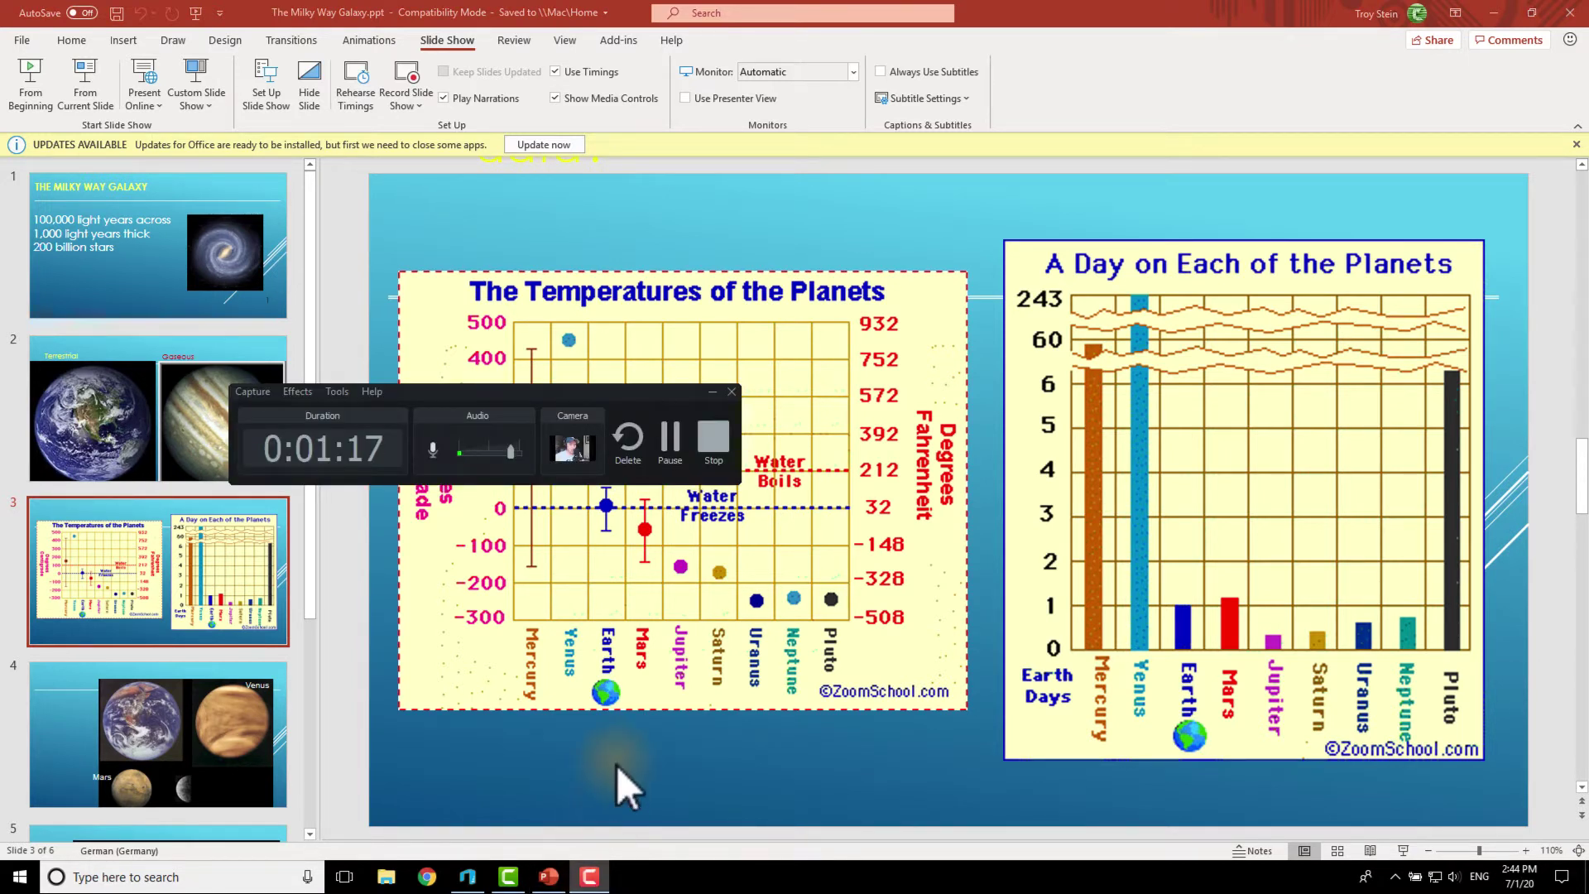
click(713, 443)
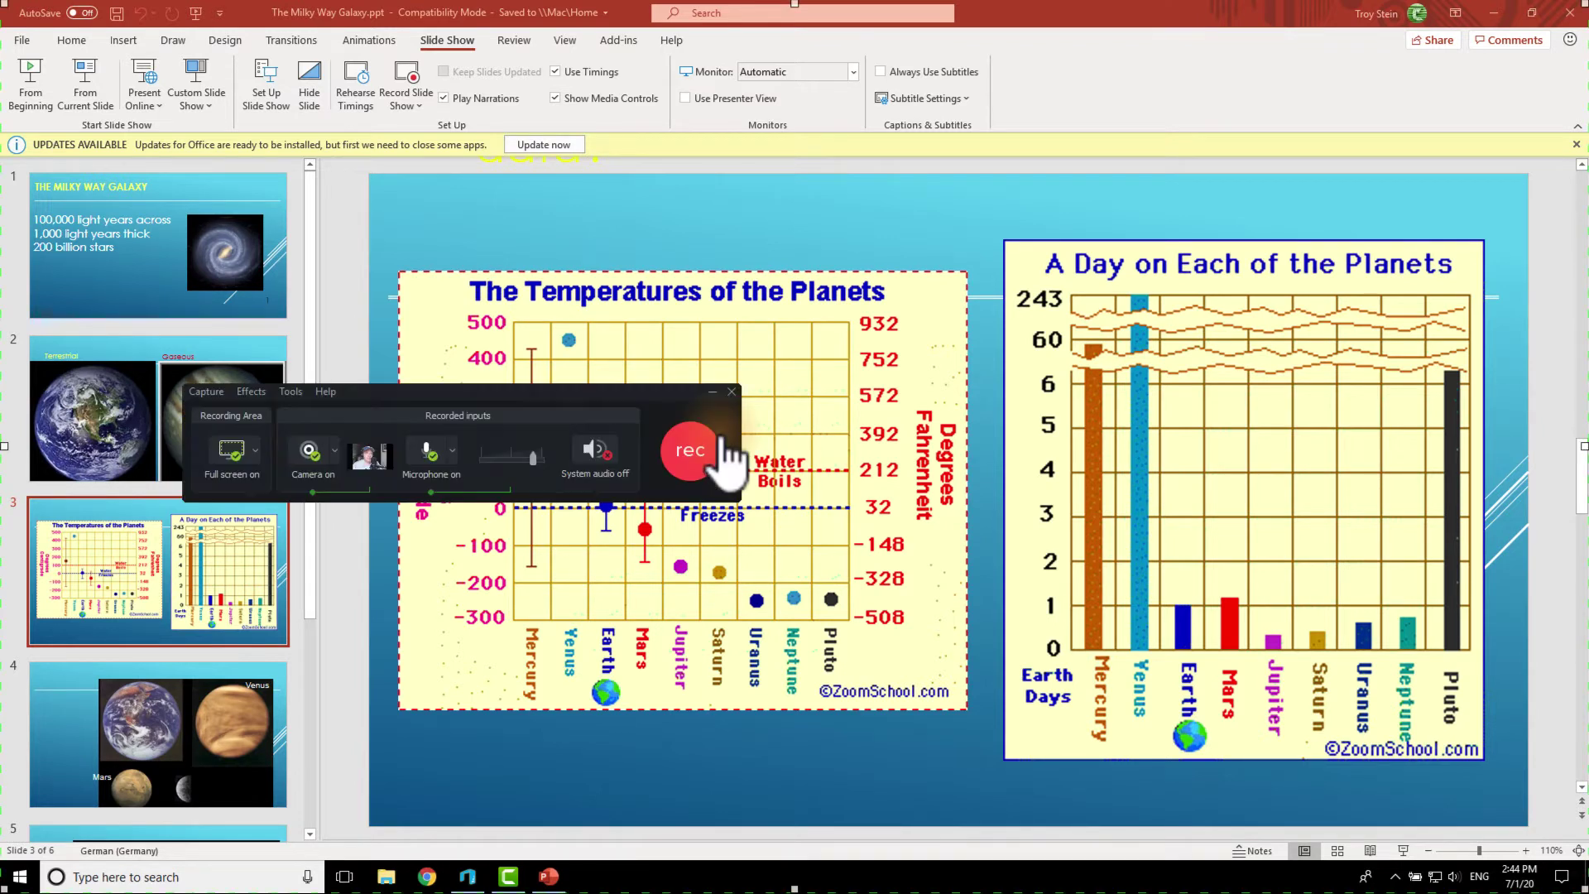
click(1494, 12)
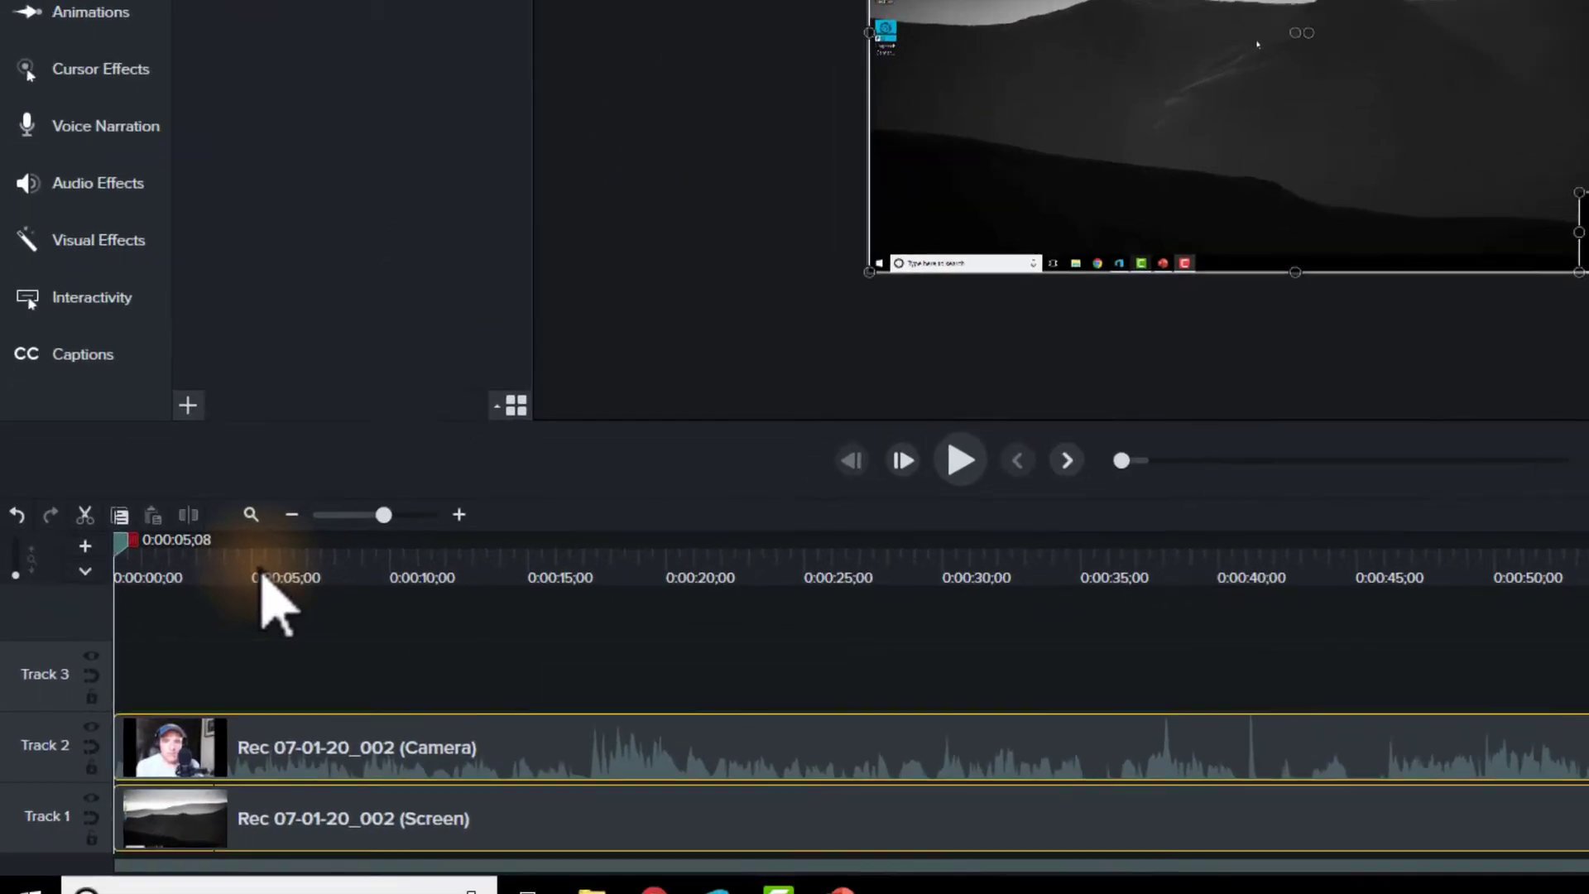
Step: Scrub the timeline playhead through the new recording to 0:00:40;15, just before the clap spike in the camera audio
drag(200, 664, 327, 667)
drag(601, 534, 1492, 650)
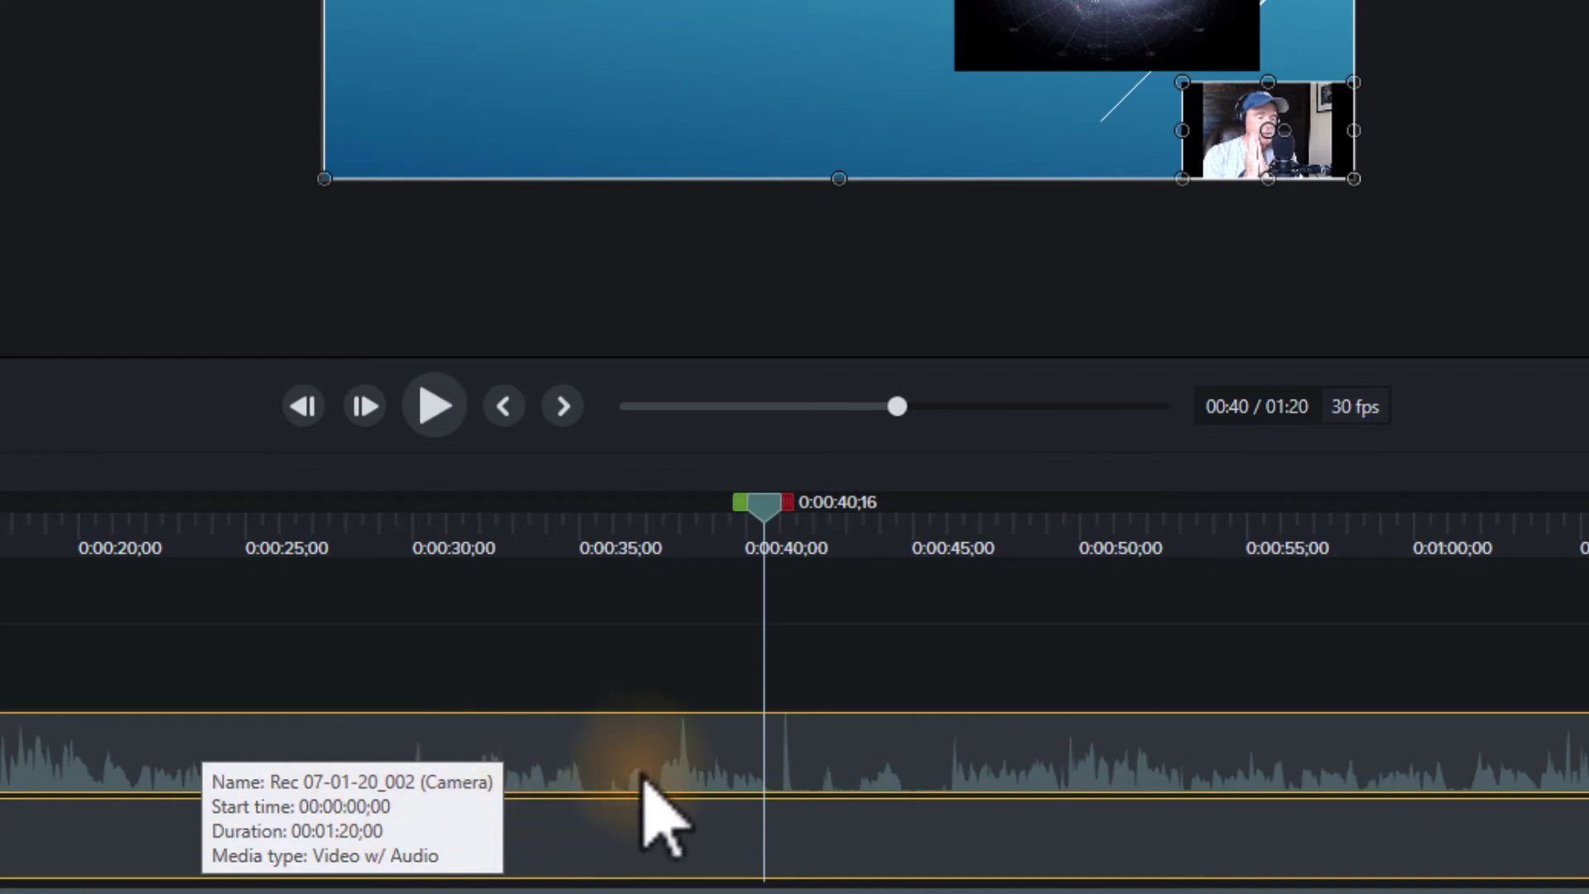
mouse_move(736, 556)
mouse_down()
mouse_move(637, 539)
mouse_move(812, 549)
mouse_move(763, 555)
mouse_up()
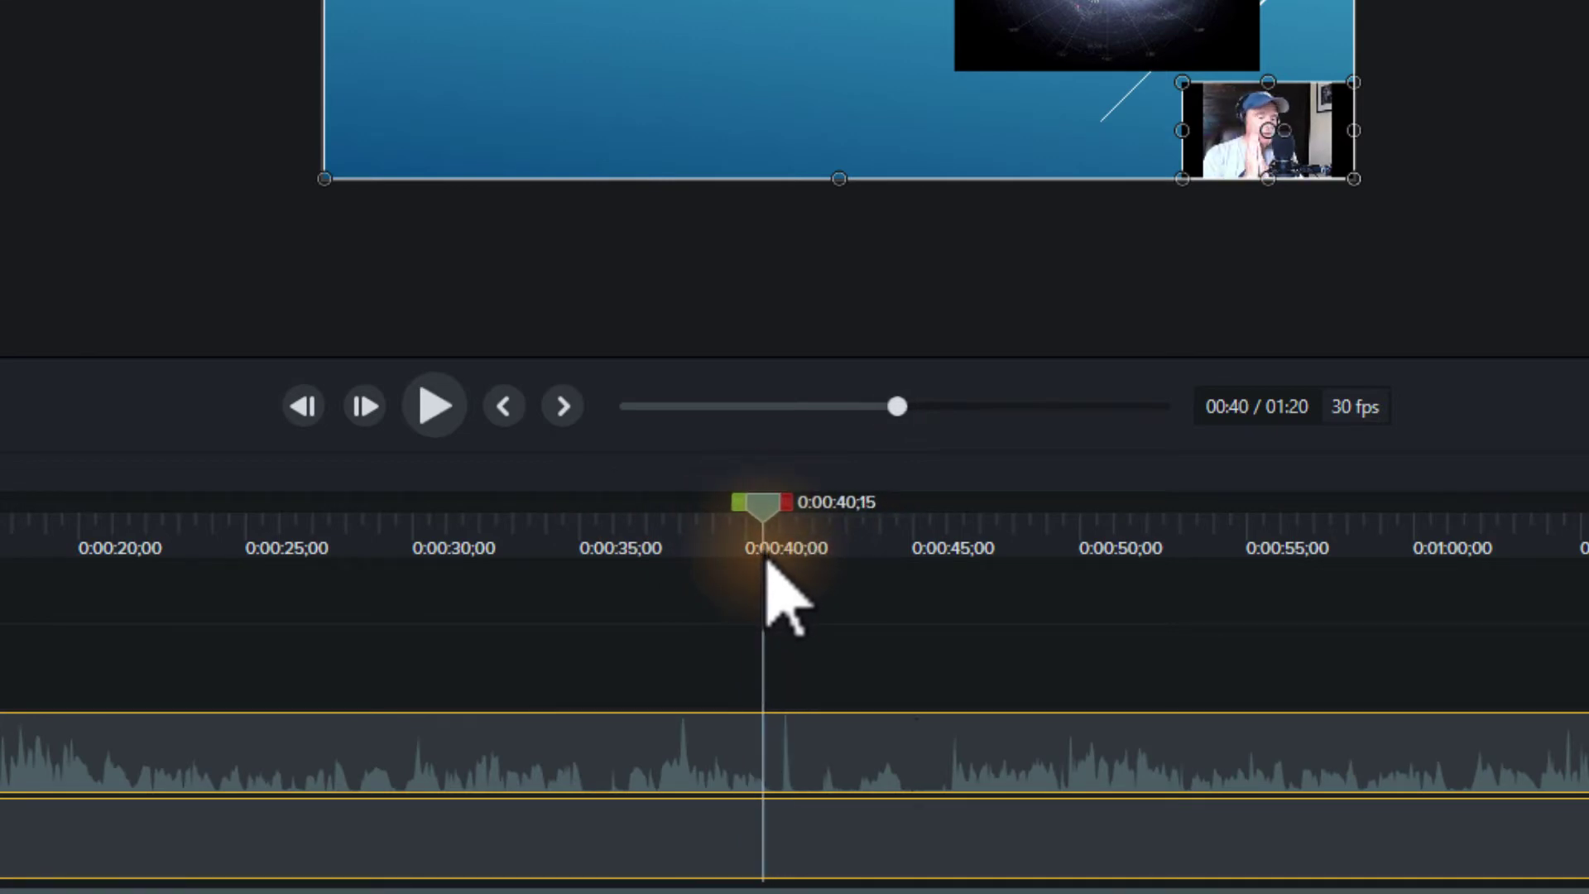
Step: Play the recording from the clap to about 0:00:46 and place the playhead at 0:00:45;19
click(435, 407)
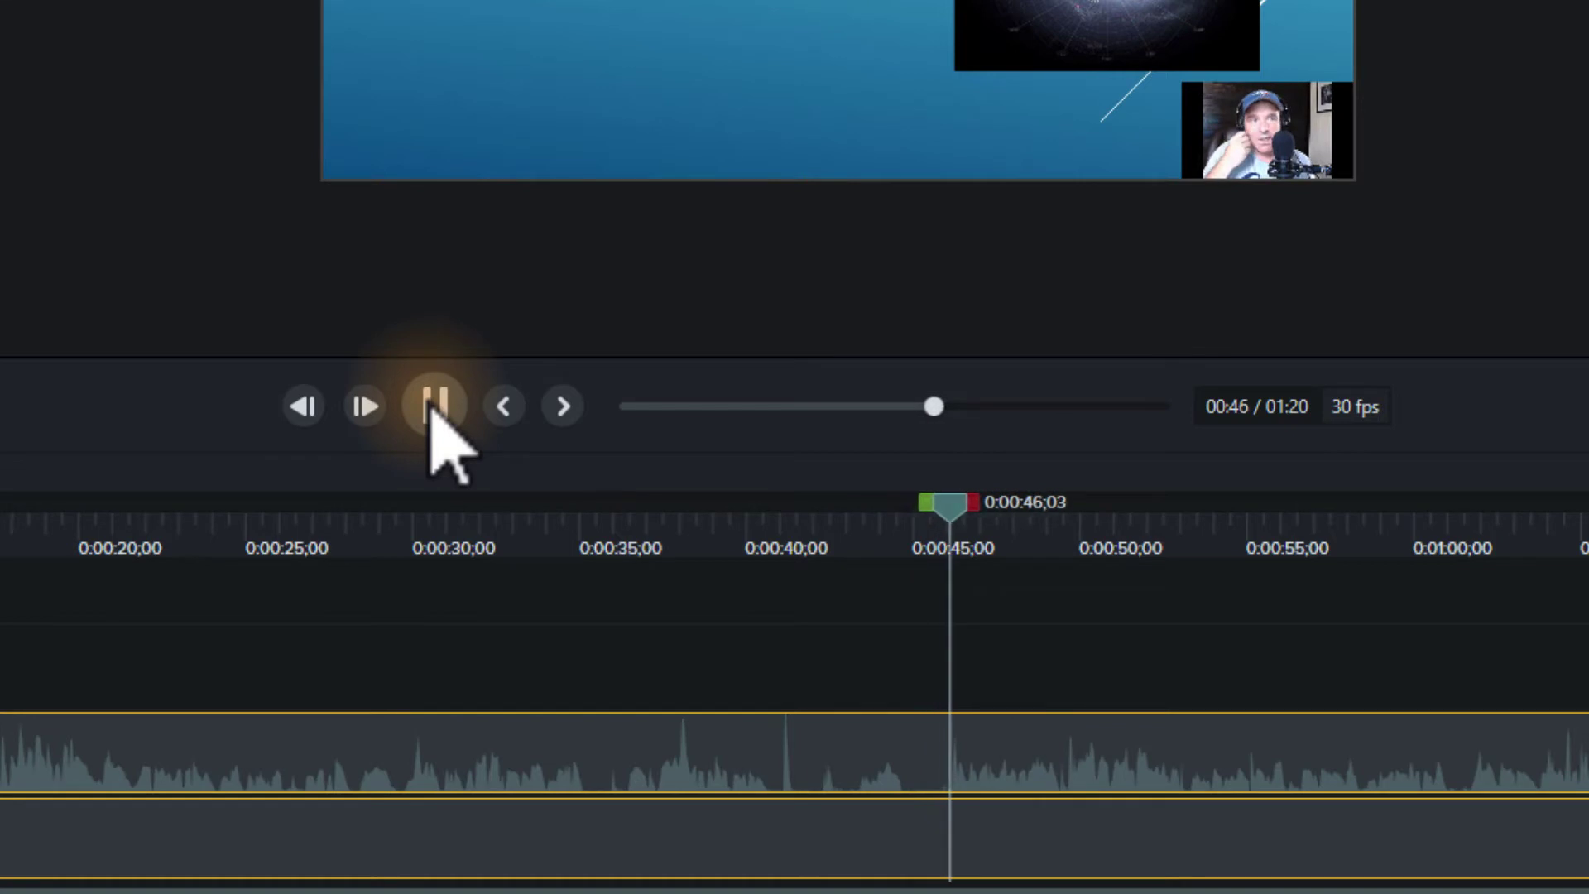
click(436, 407)
drag(772, 556, 836, 553)
drag(924, 547, 933, 549)
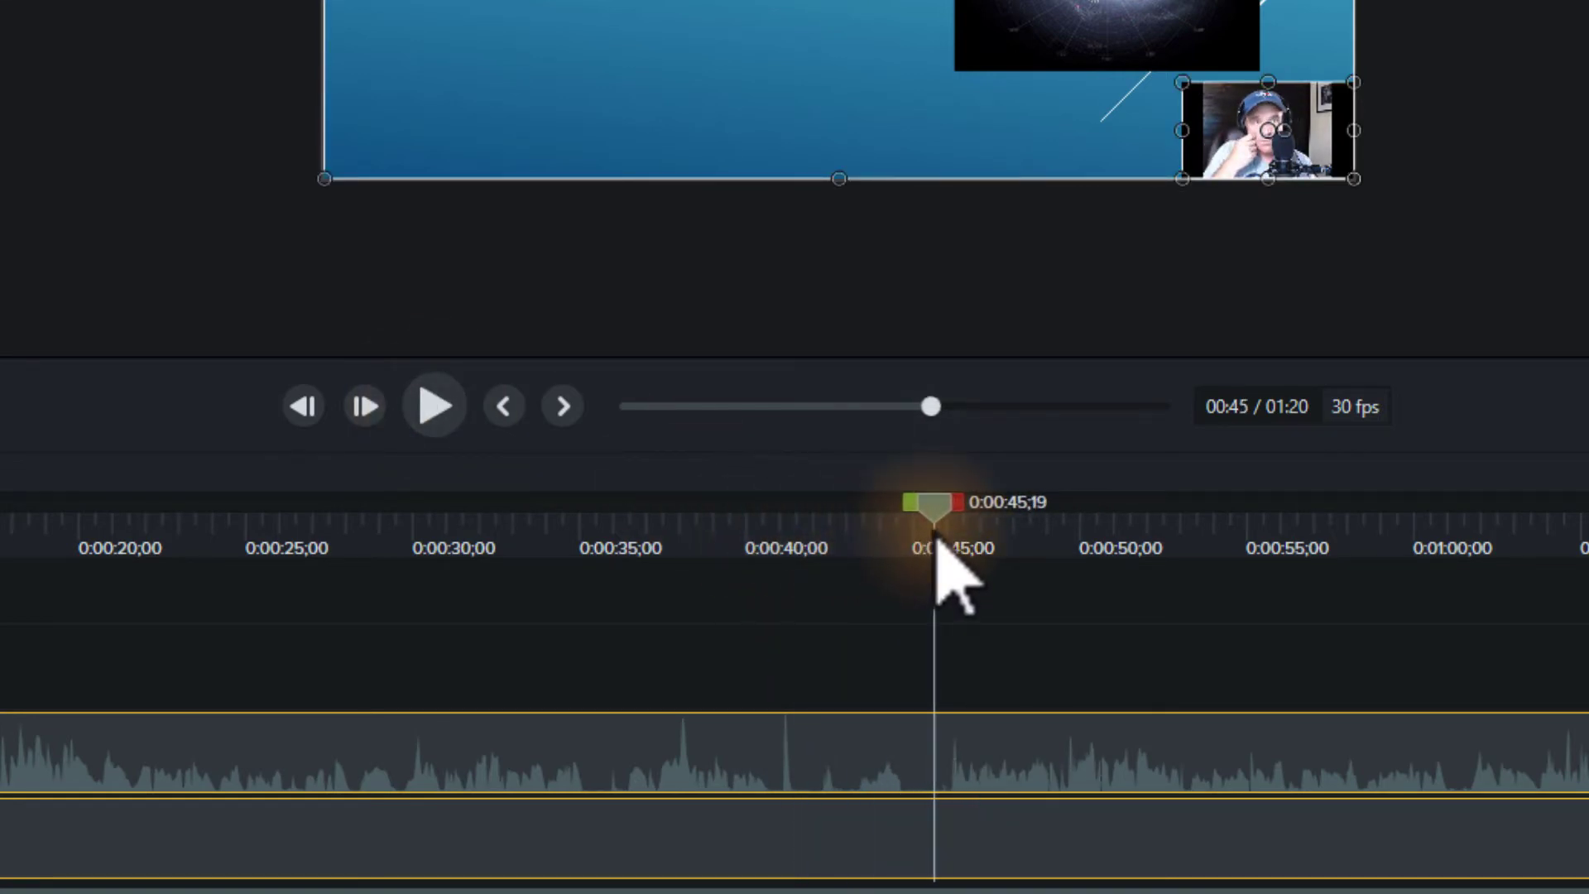
Step: Select only the Camera clip on Track 2 and enlarge the webcam video on the canvas to nearly full height
click(965, 752)
click(935, 743)
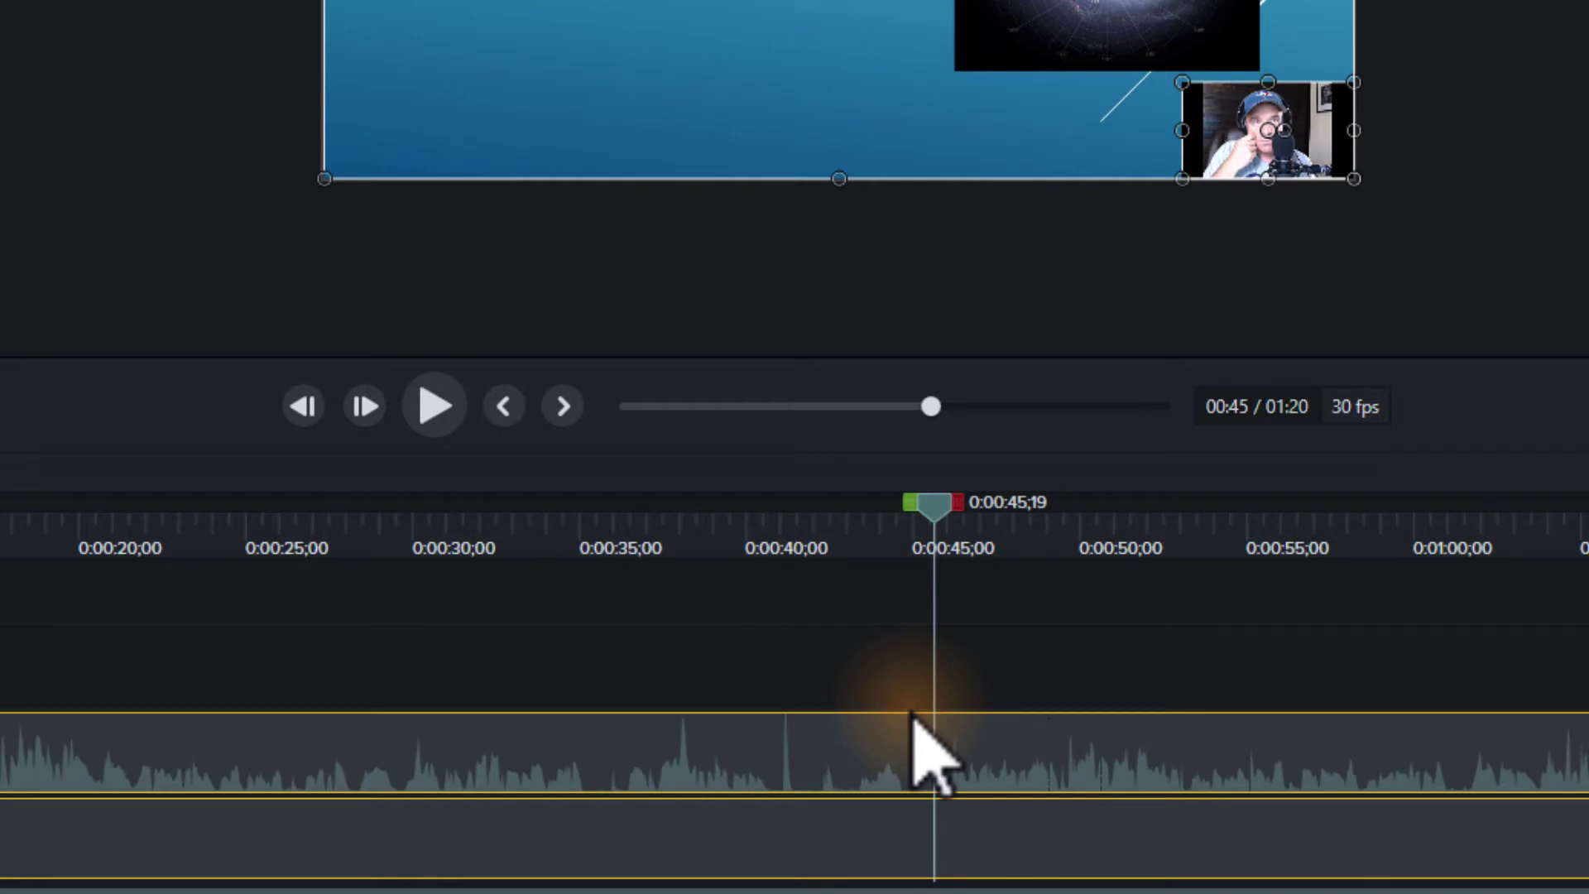
click(1066, 684)
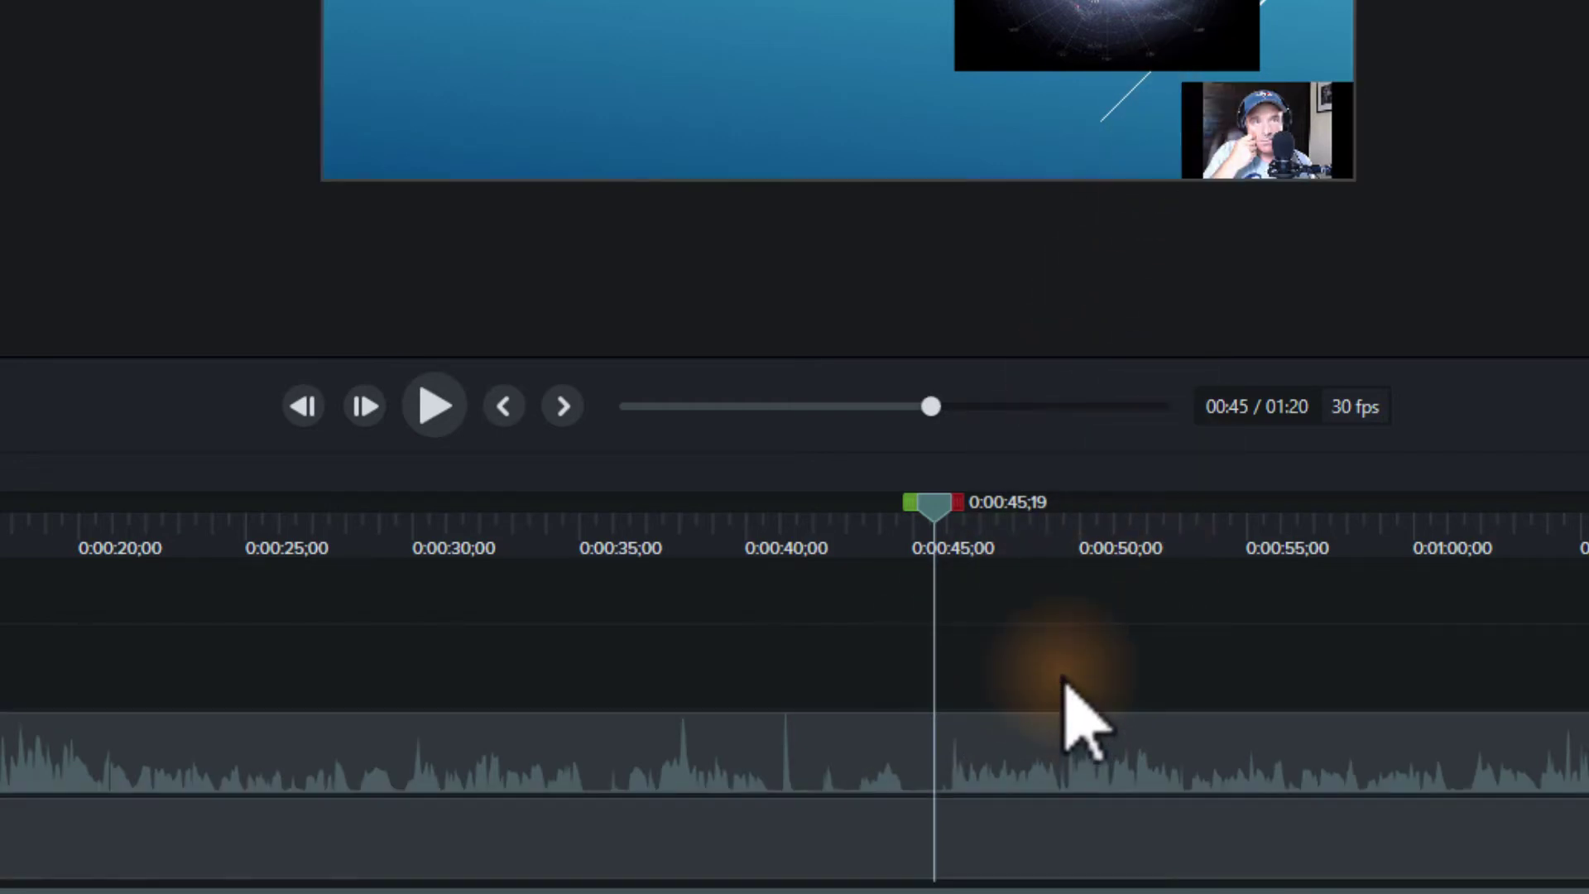
click(1020, 749)
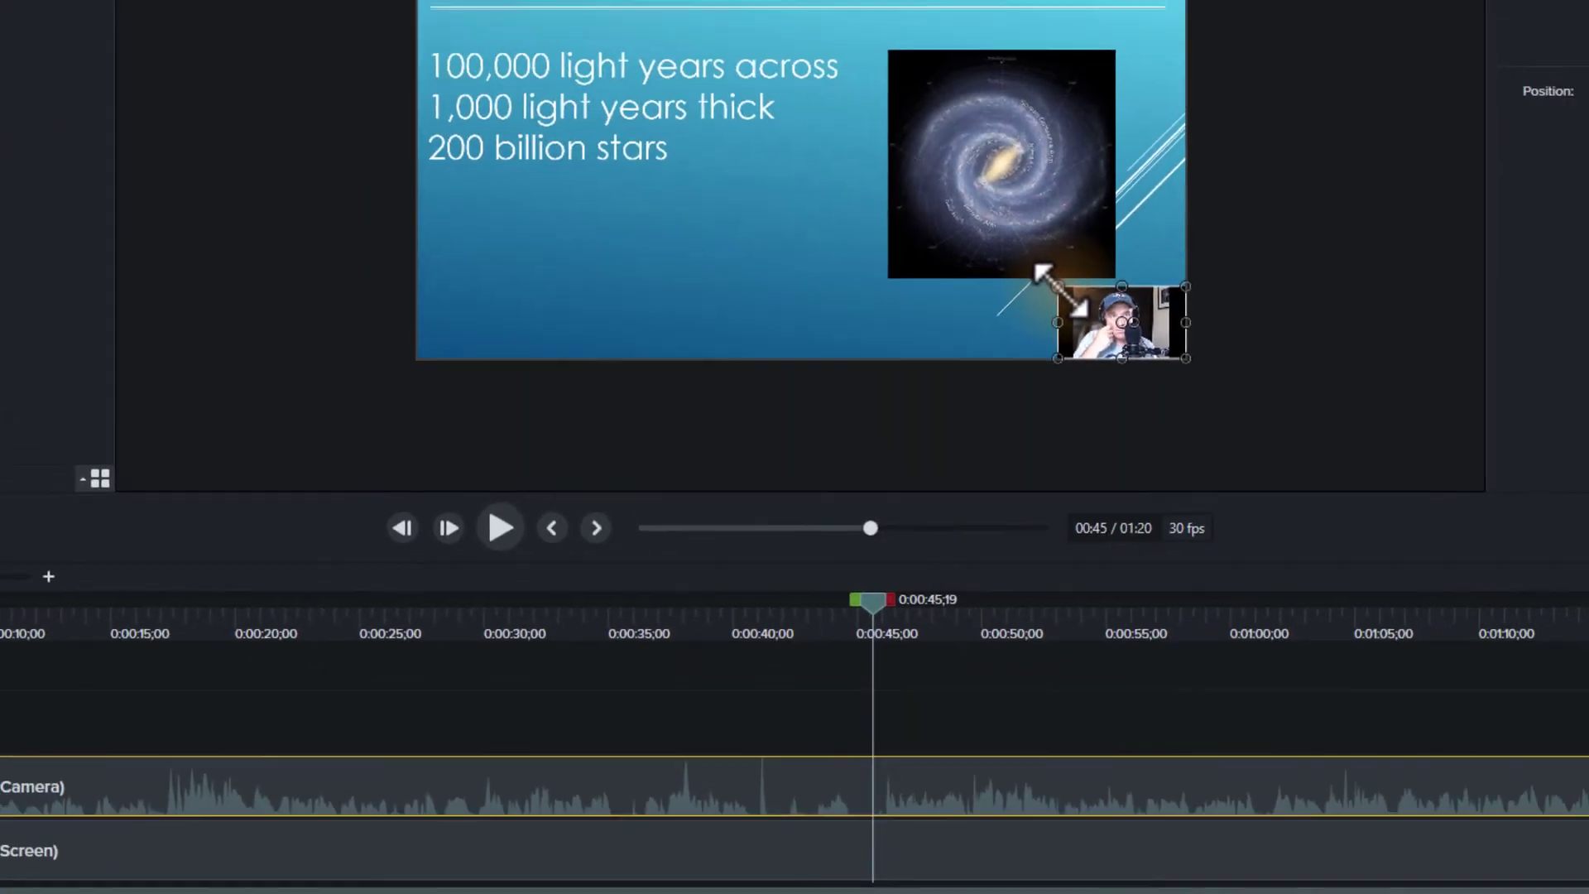
drag(1158, 122, 650, 18)
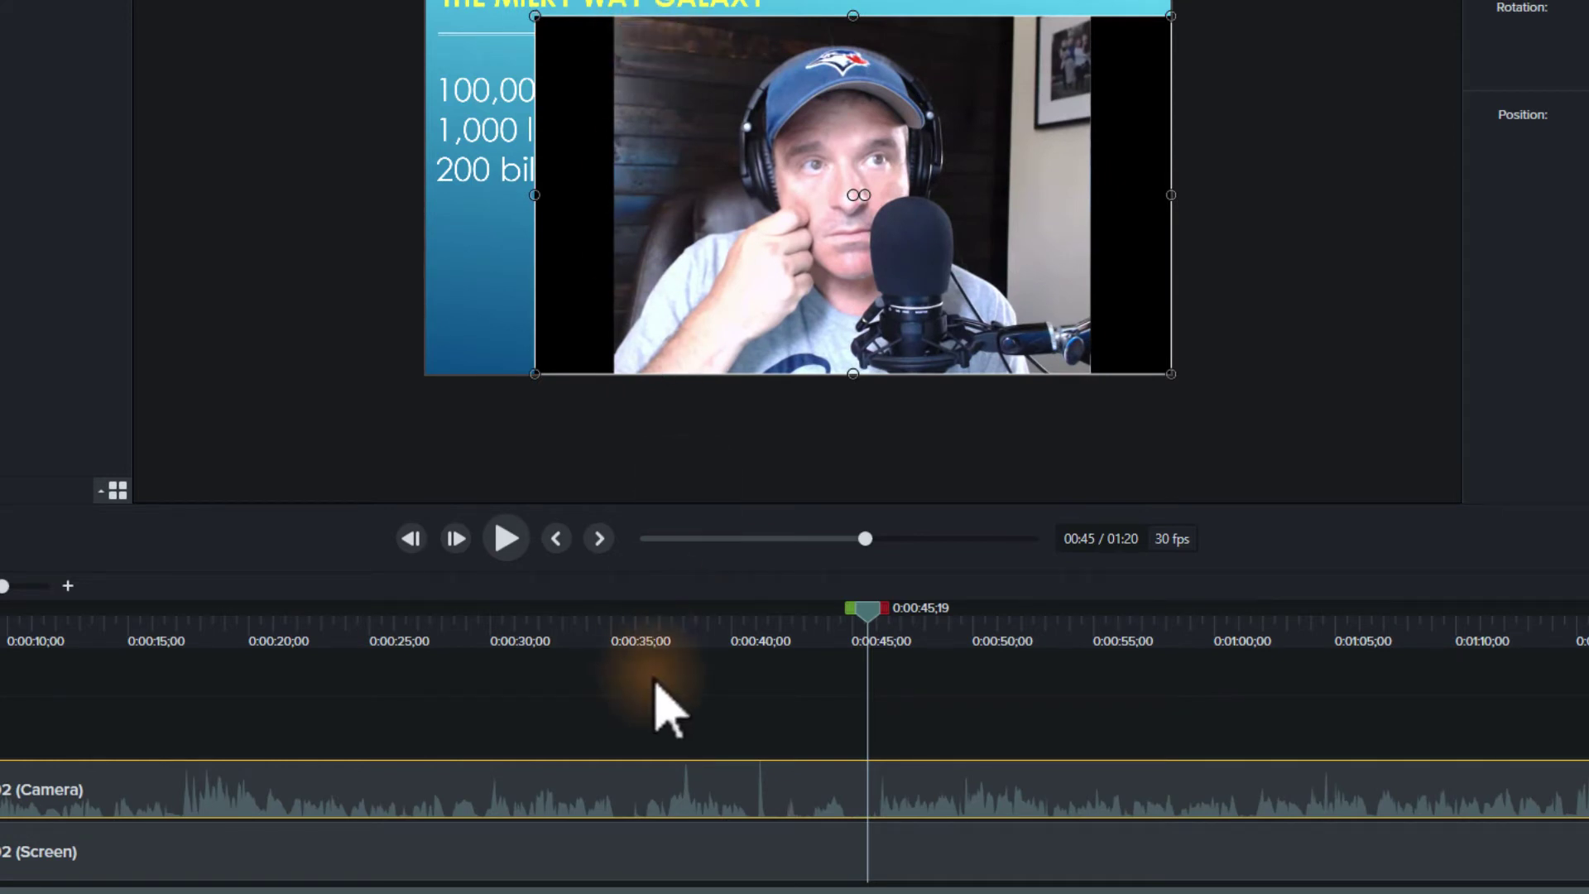
Step: Magnify the timeline around the clap at 0:00:41;10 and play a short stretch to compare sound and video
drag(730, 633, 765, 639)
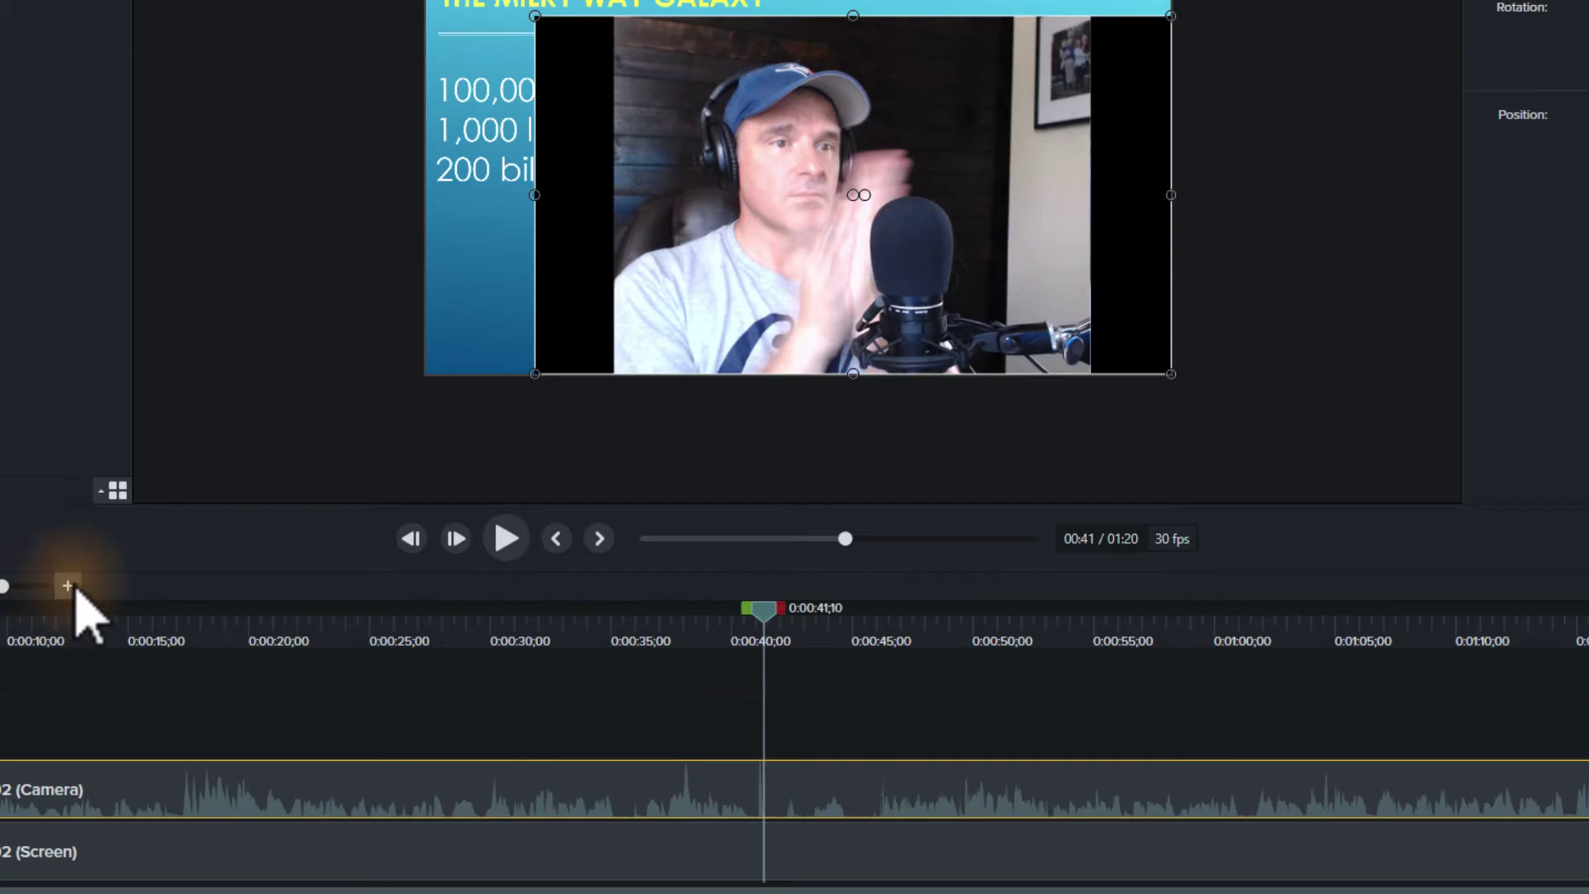
click(68, 586)
click(68, 586)
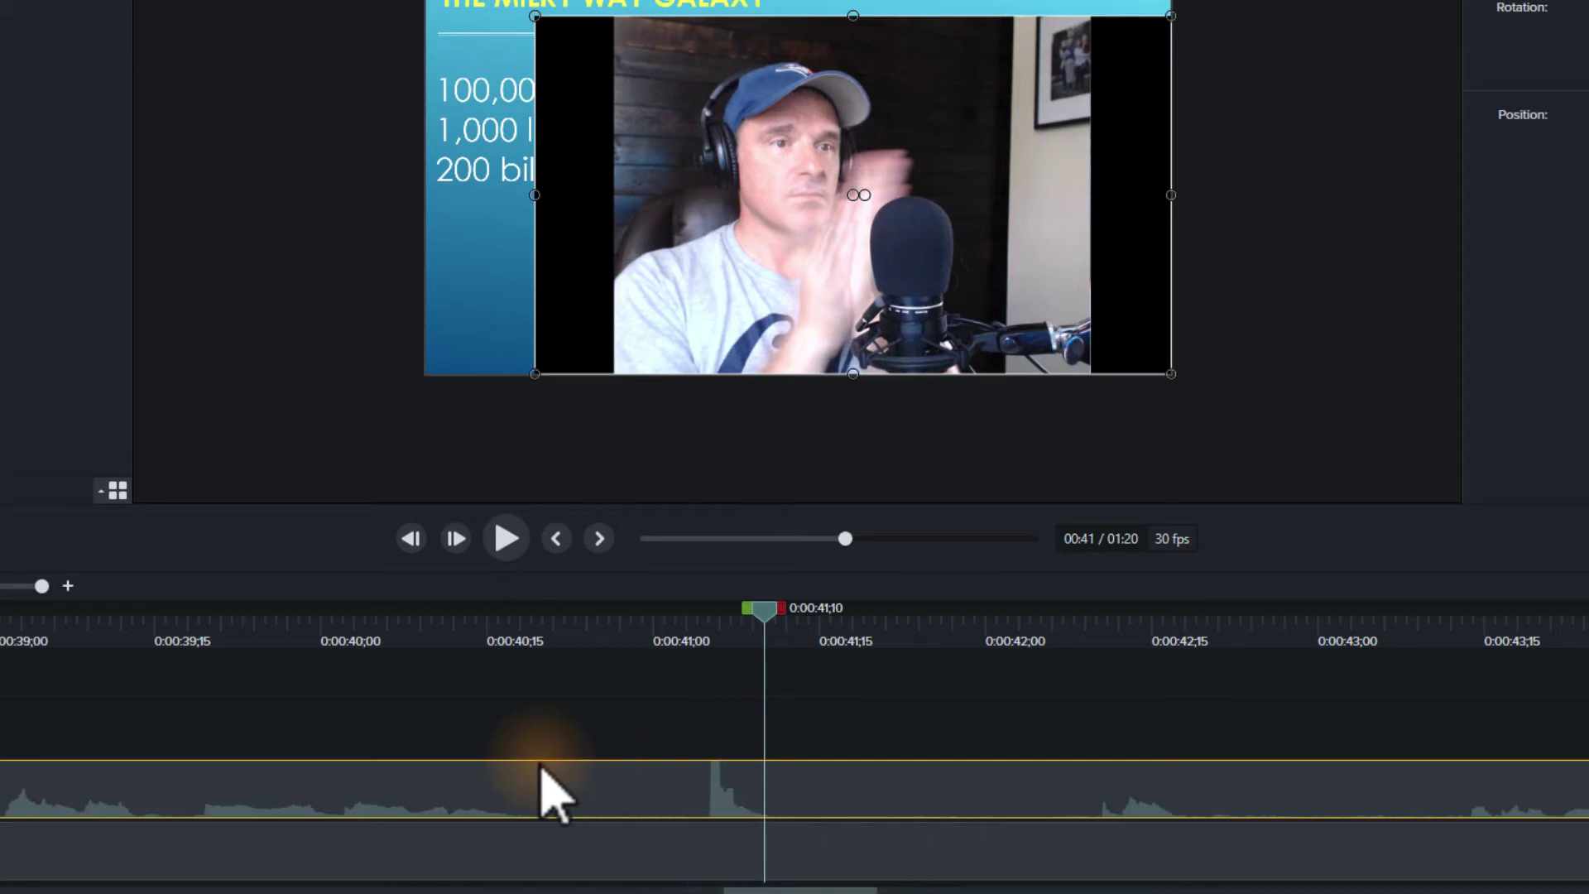
key(space)
key(space)
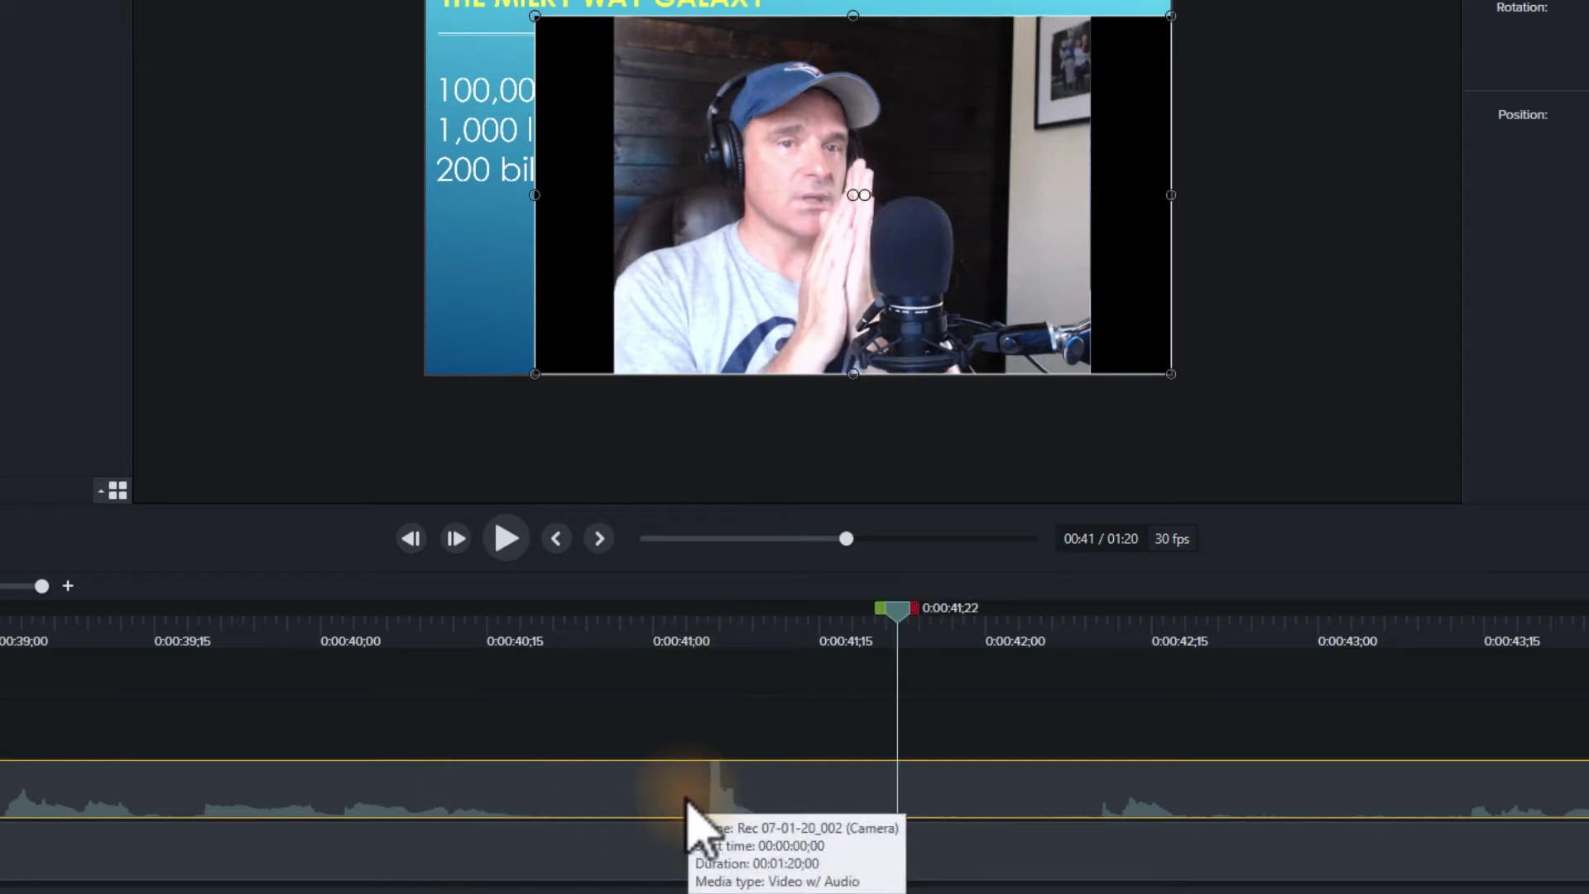
Step: Separate the audio and video of the Camera clip so its sound sits on its own track
right_click(700, 791)
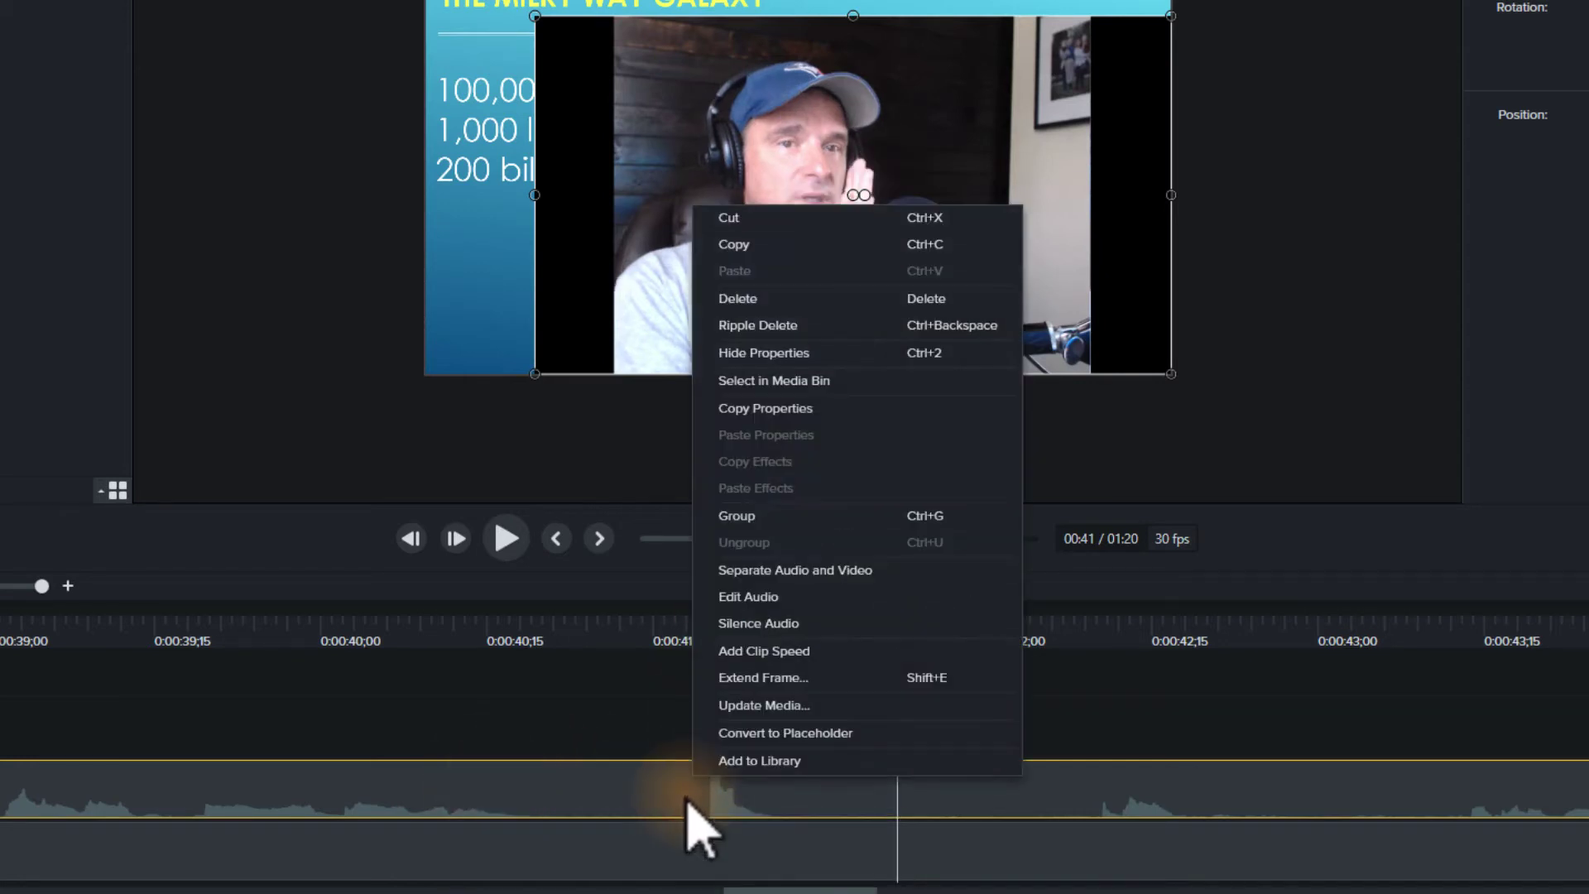
click(769, 570)
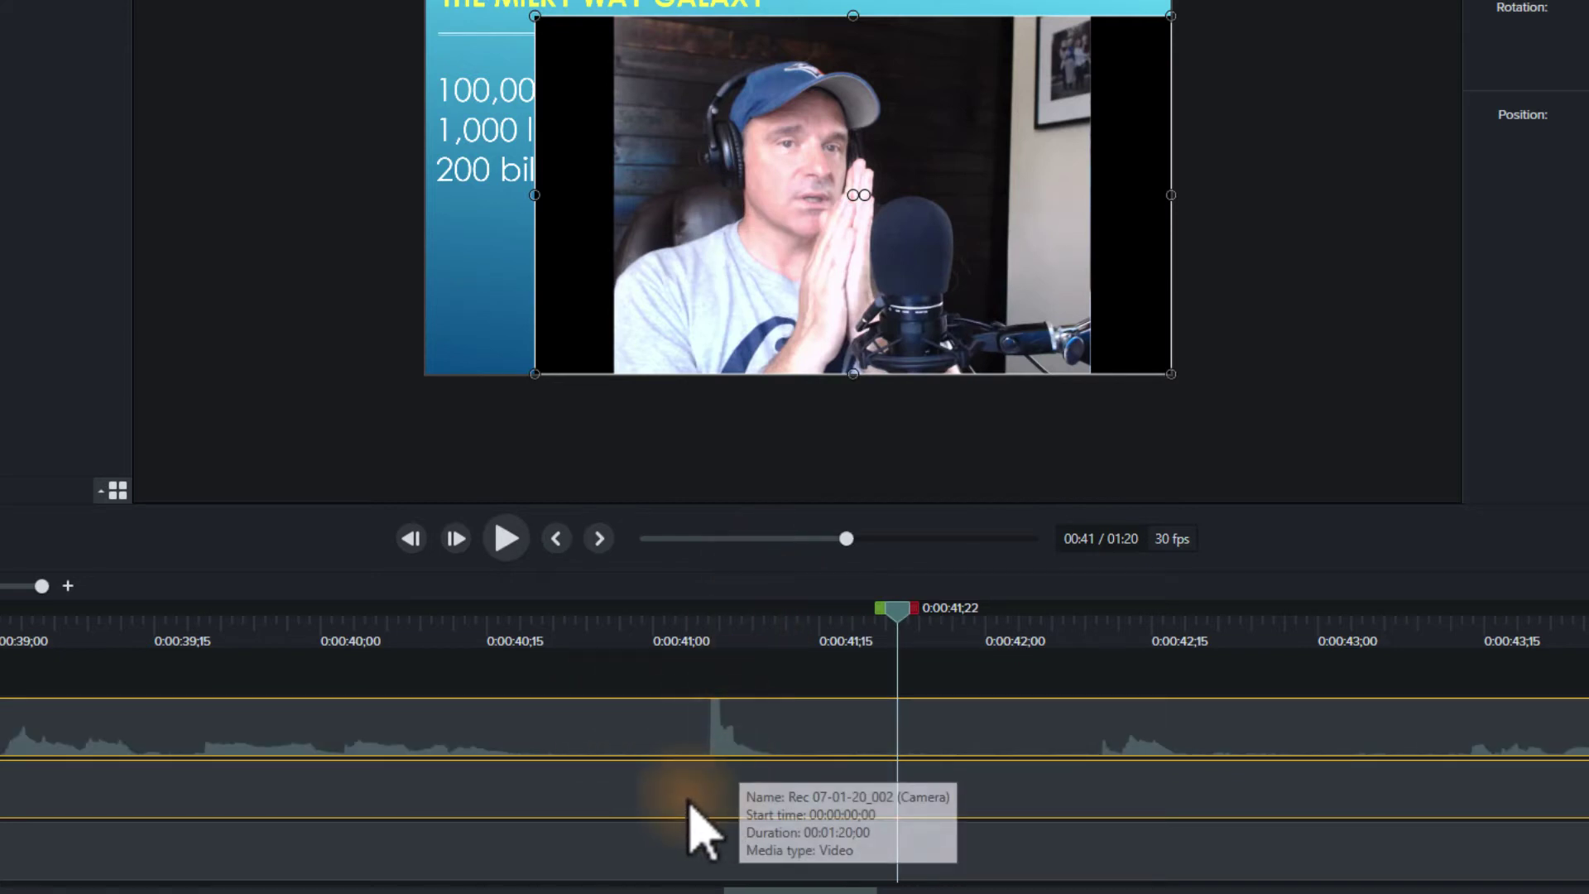
click(670, 676)
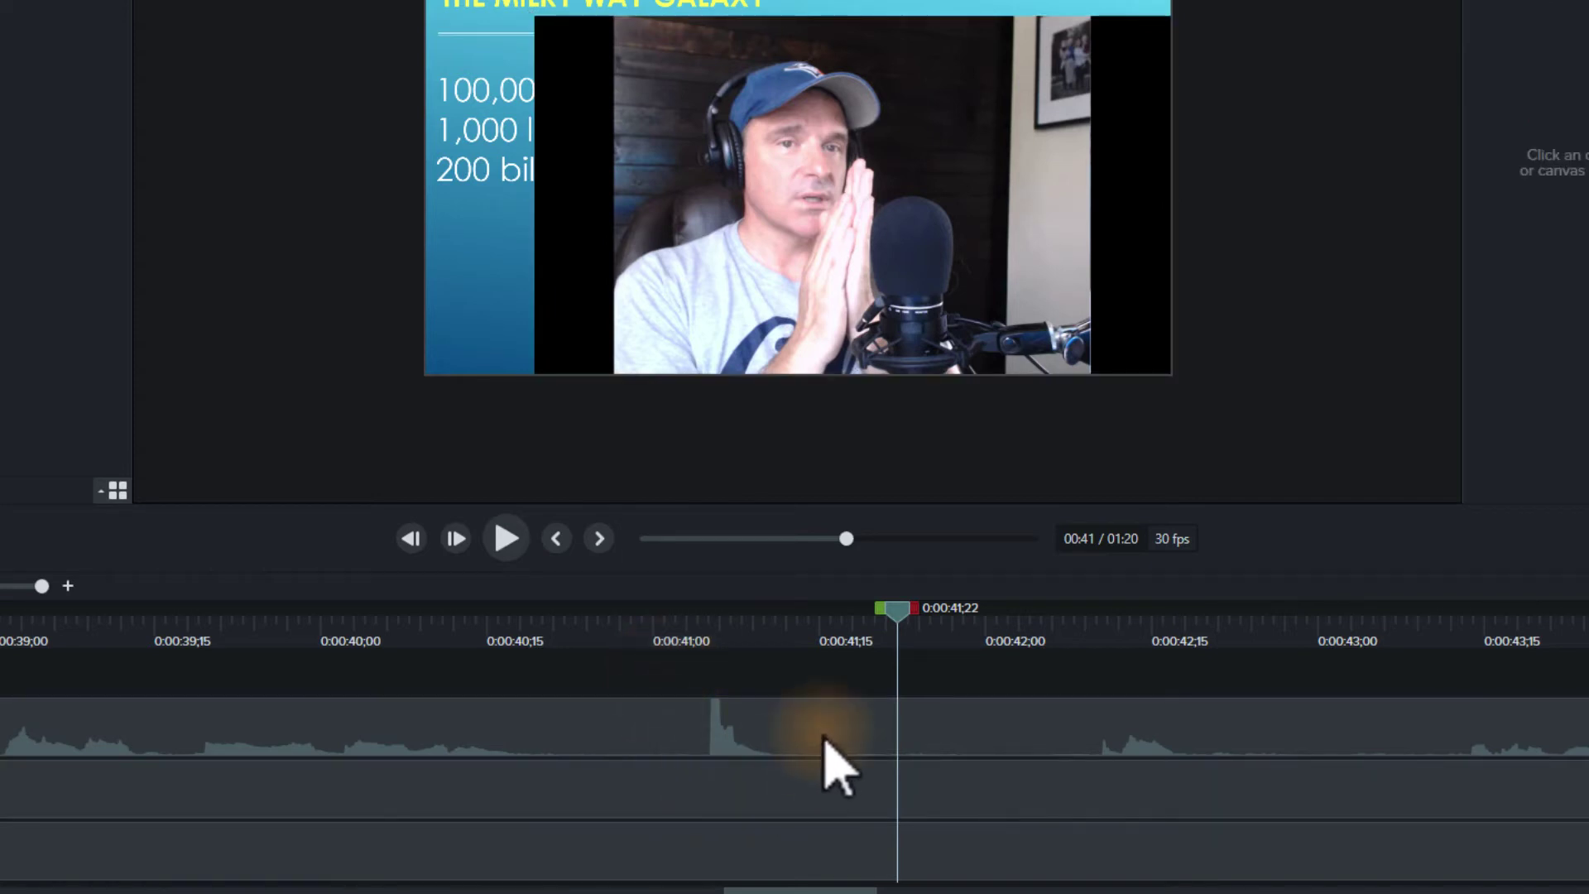
Step: Shift the separated audio clip later until the clap spike lines up with the hands meeting at 0:00:41;11
click(677, 651)
drag(680, 646, 773, 639)
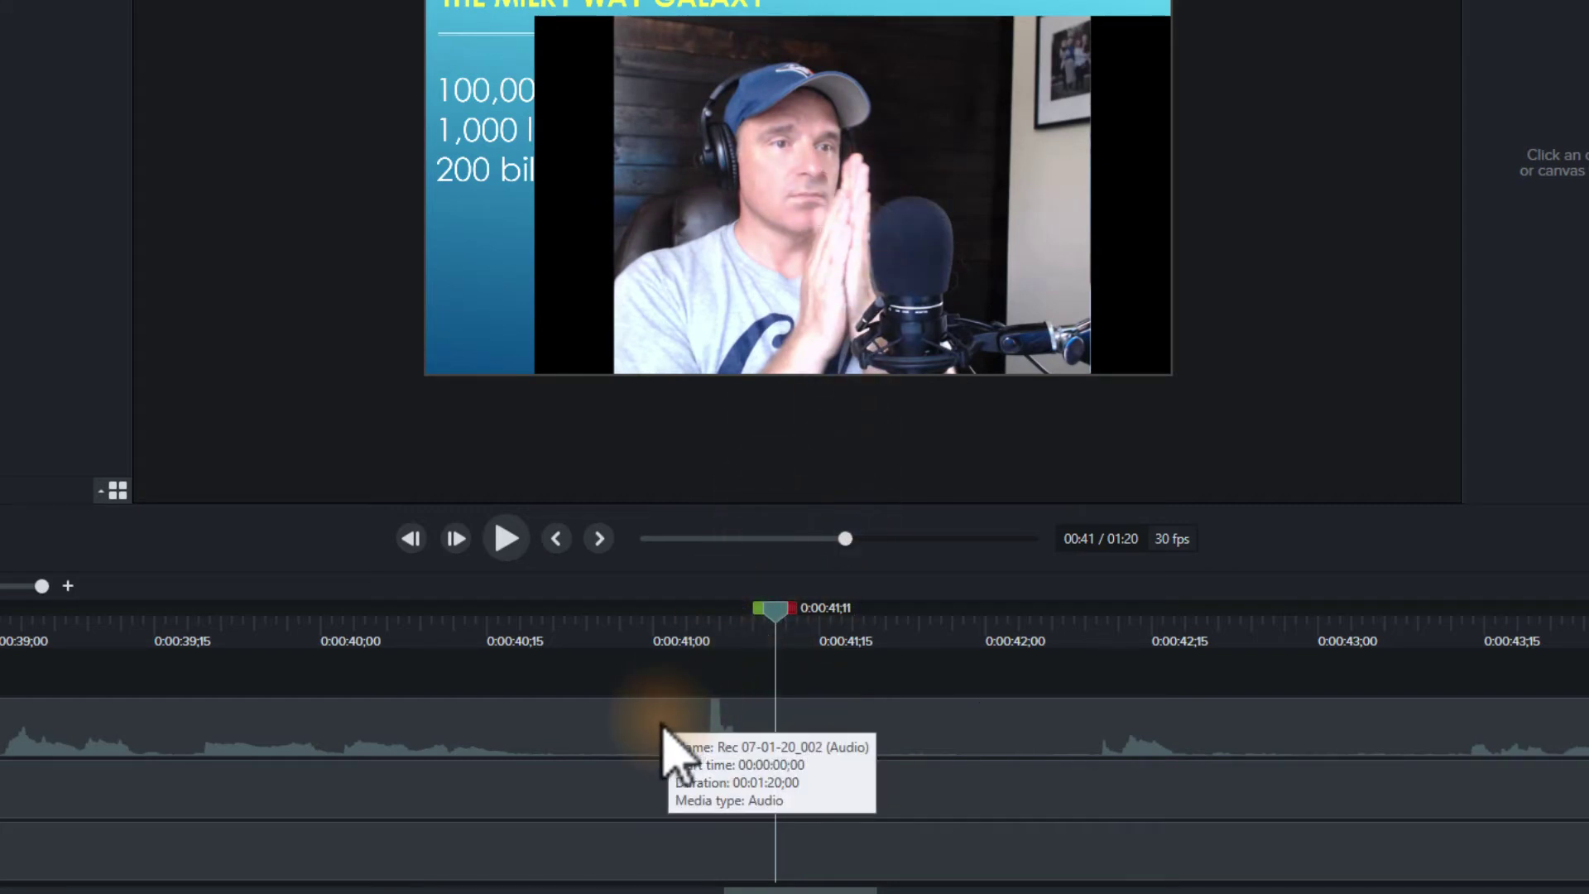
click(652, 742)
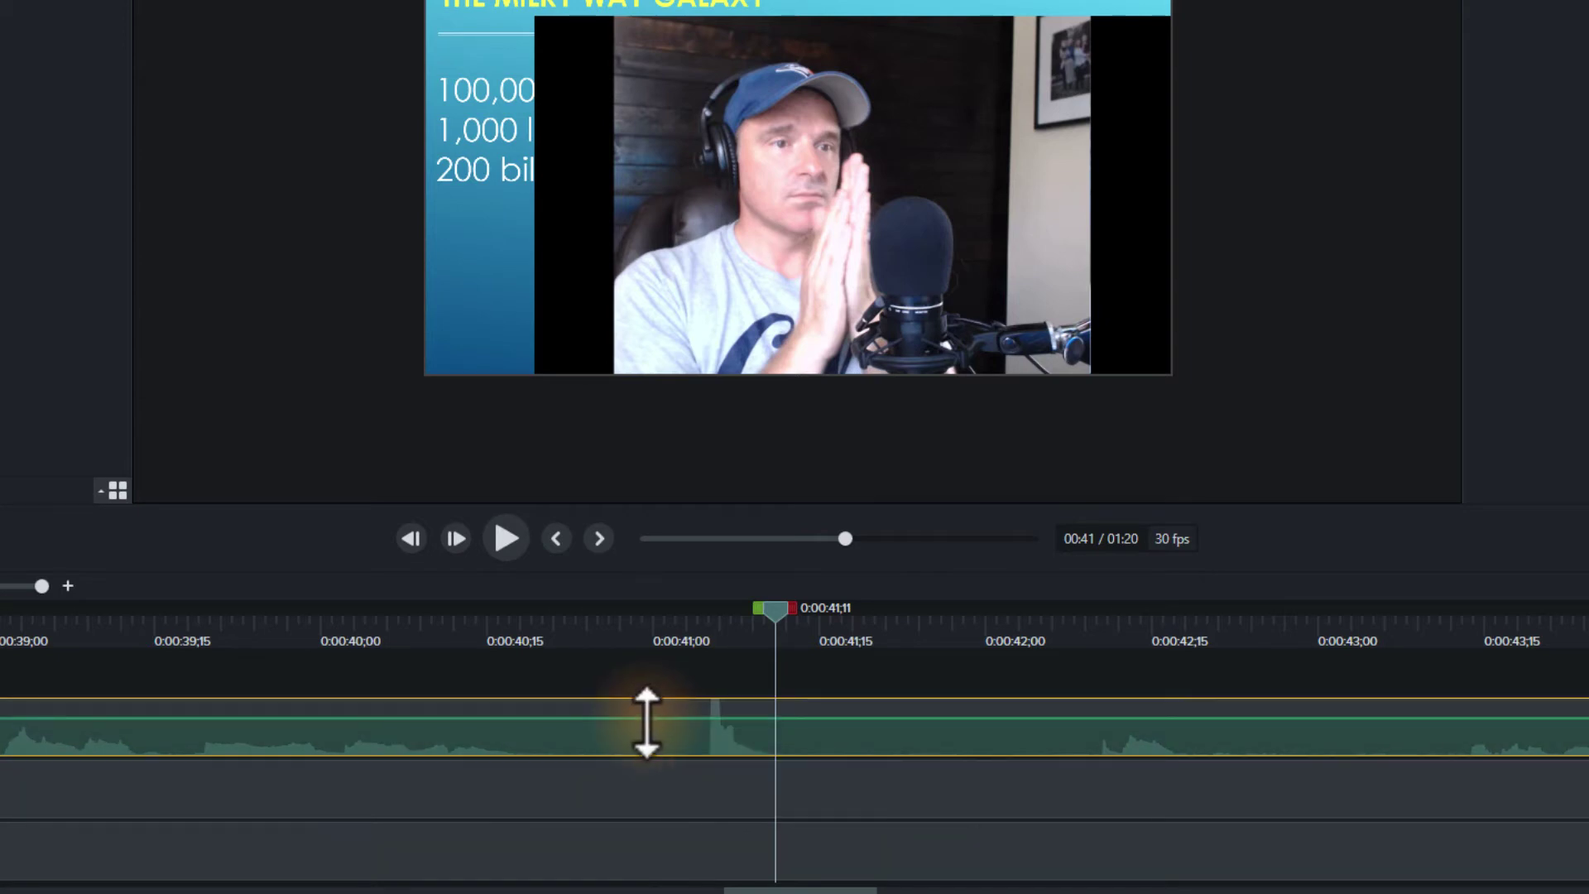
drag(658, 734, 716, 735)
Step: Play the clap from 0:00:40;25 and scrub back over it to check the audio and video sync
drag(670, 643, 603, 656)
click(506, 538)
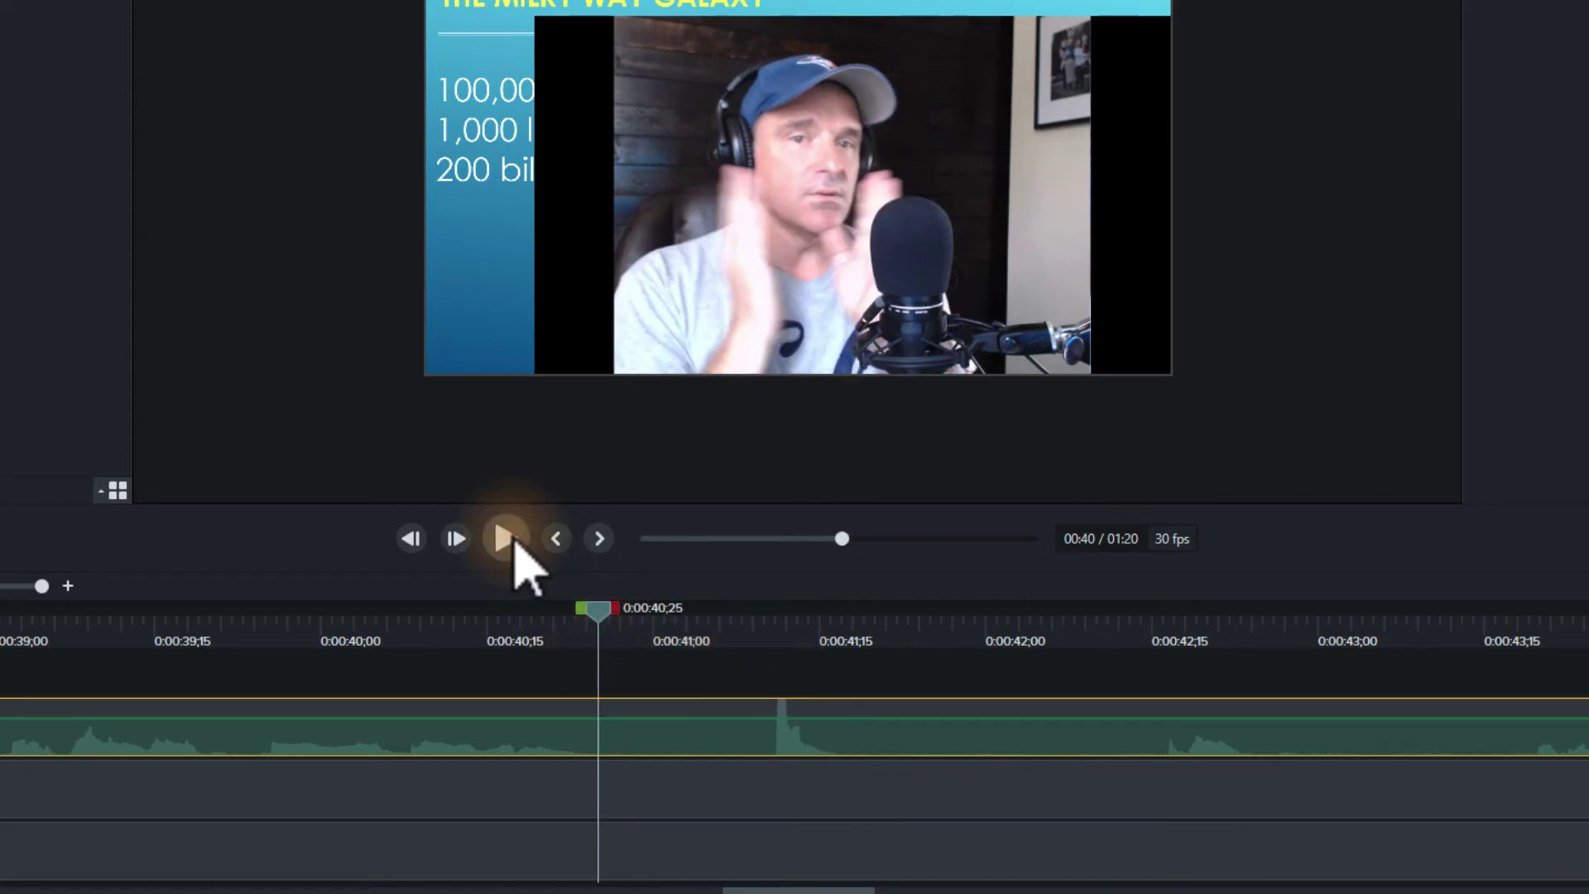
click(514, 543)
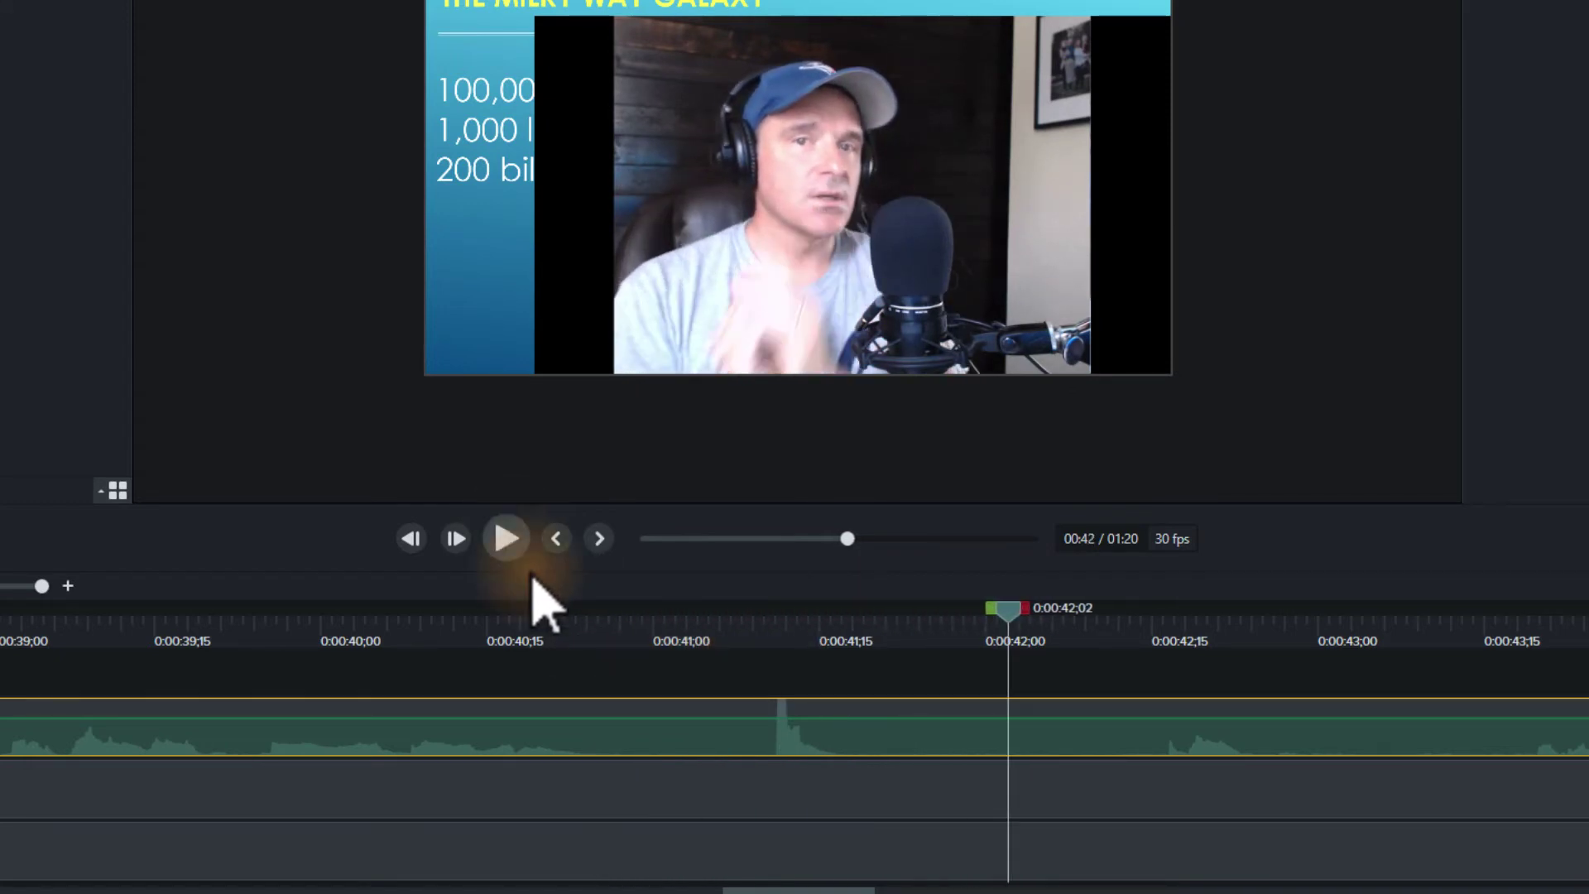
click(752, 637)
drag(754, 633, 830, 633)
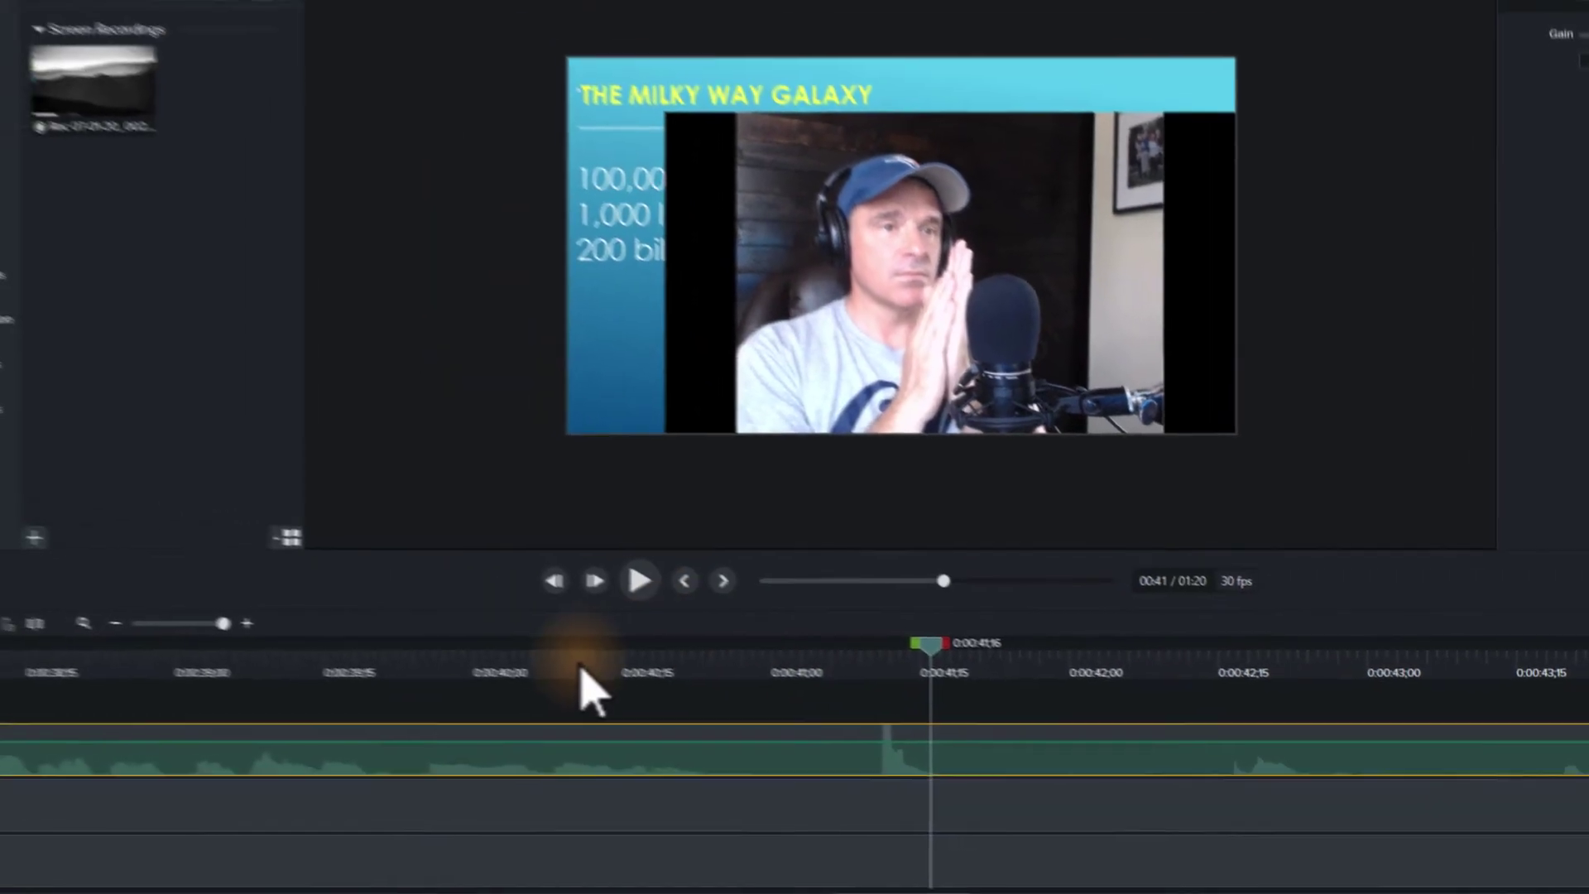
Step: Split the audio, camera and screen clips at 0:00:45;19
click(141, 630)
click(141, 630)
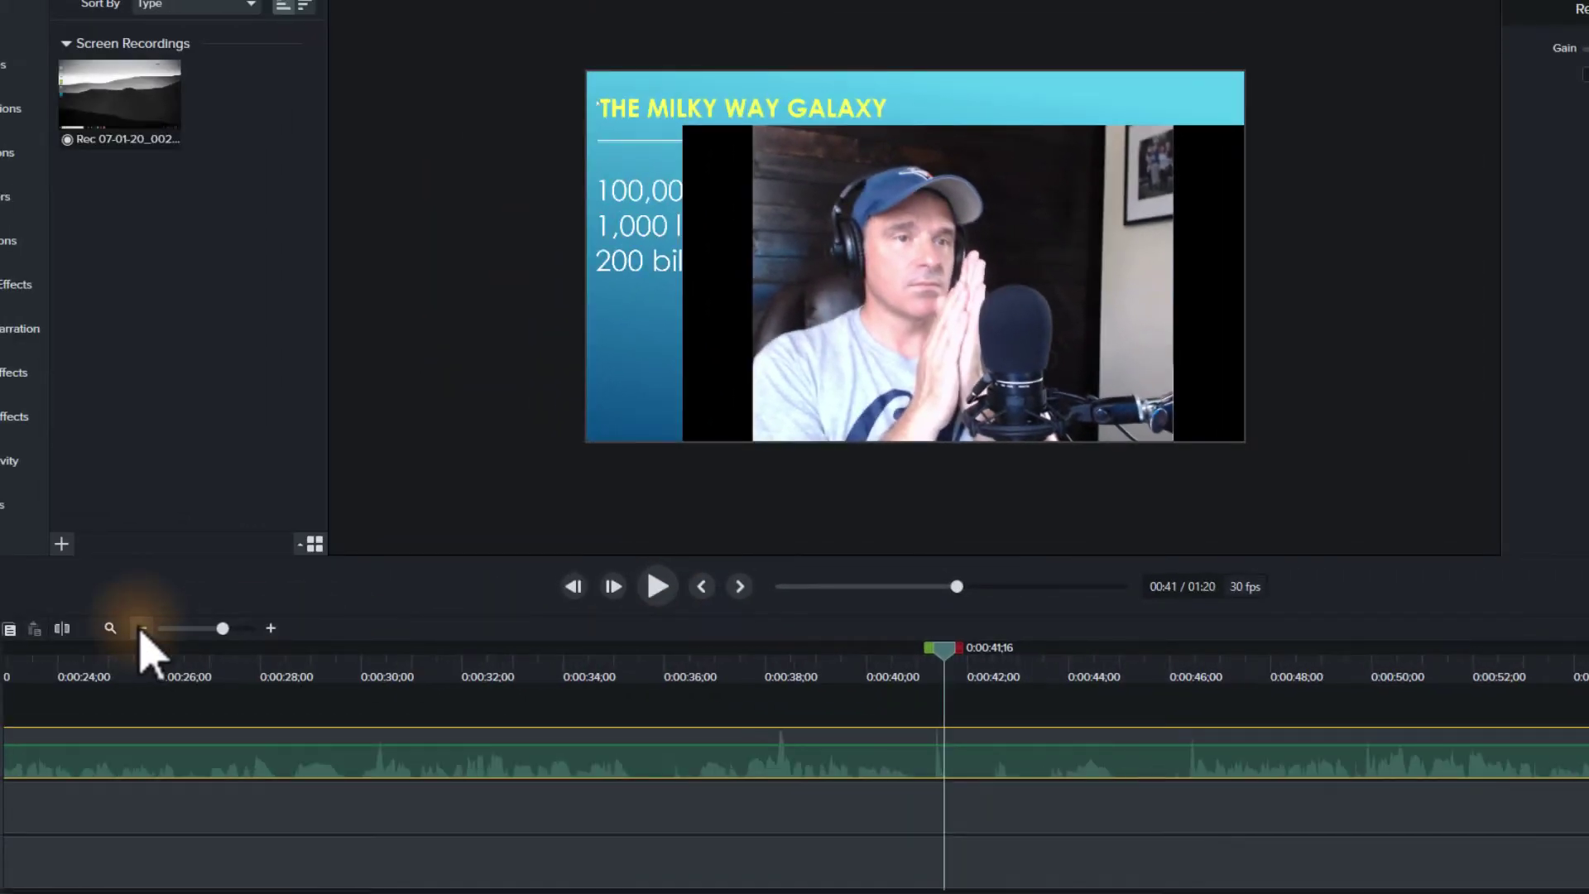
click(140, 629)
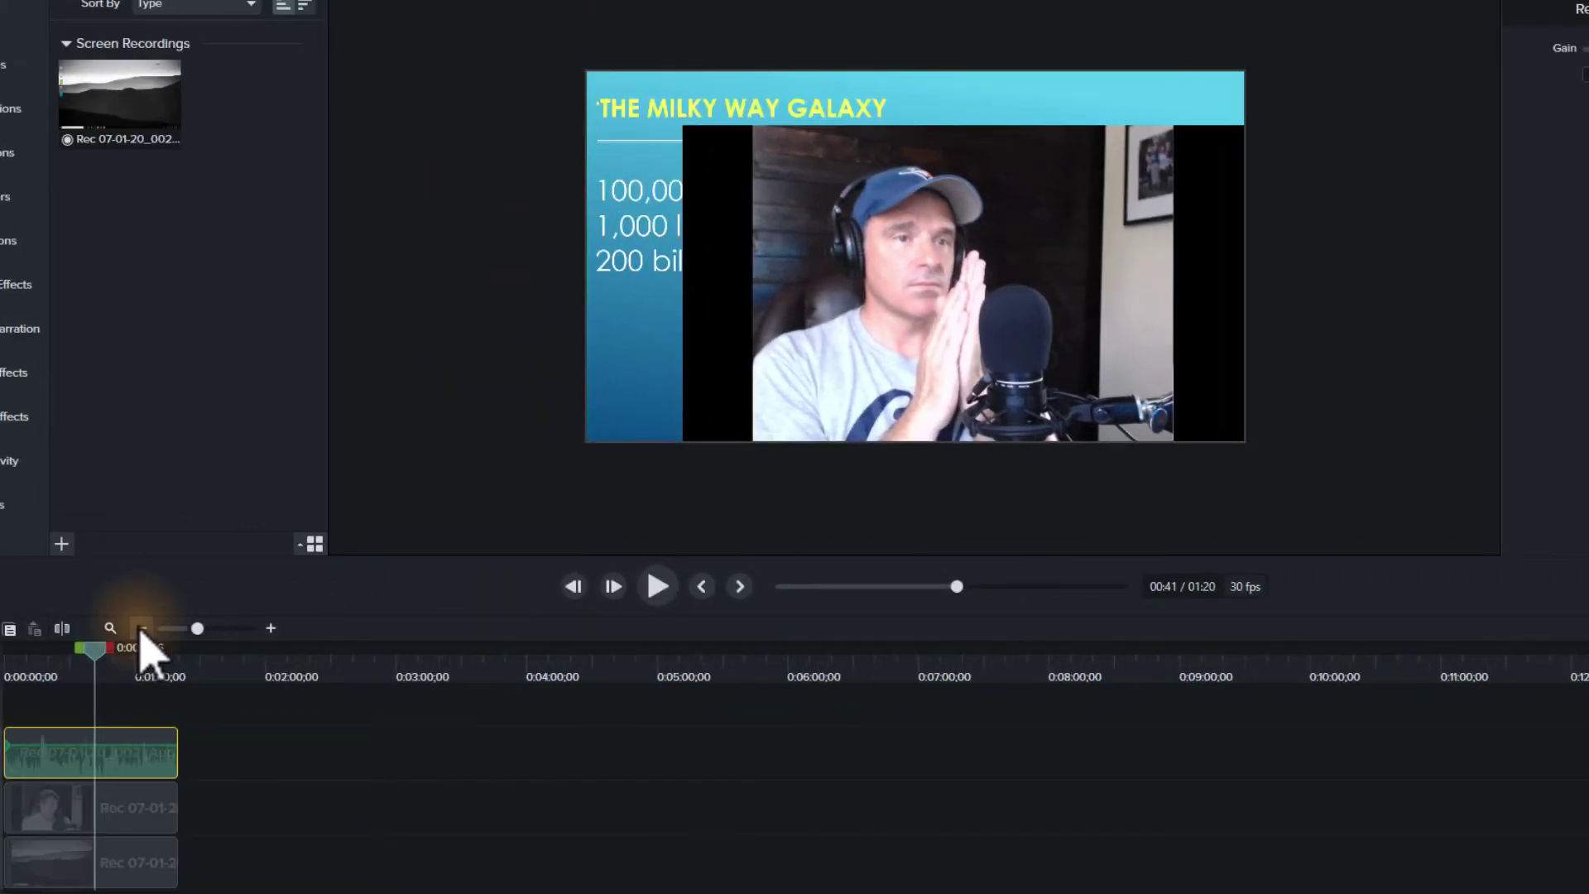
click(271, 628)
click(271, 629)
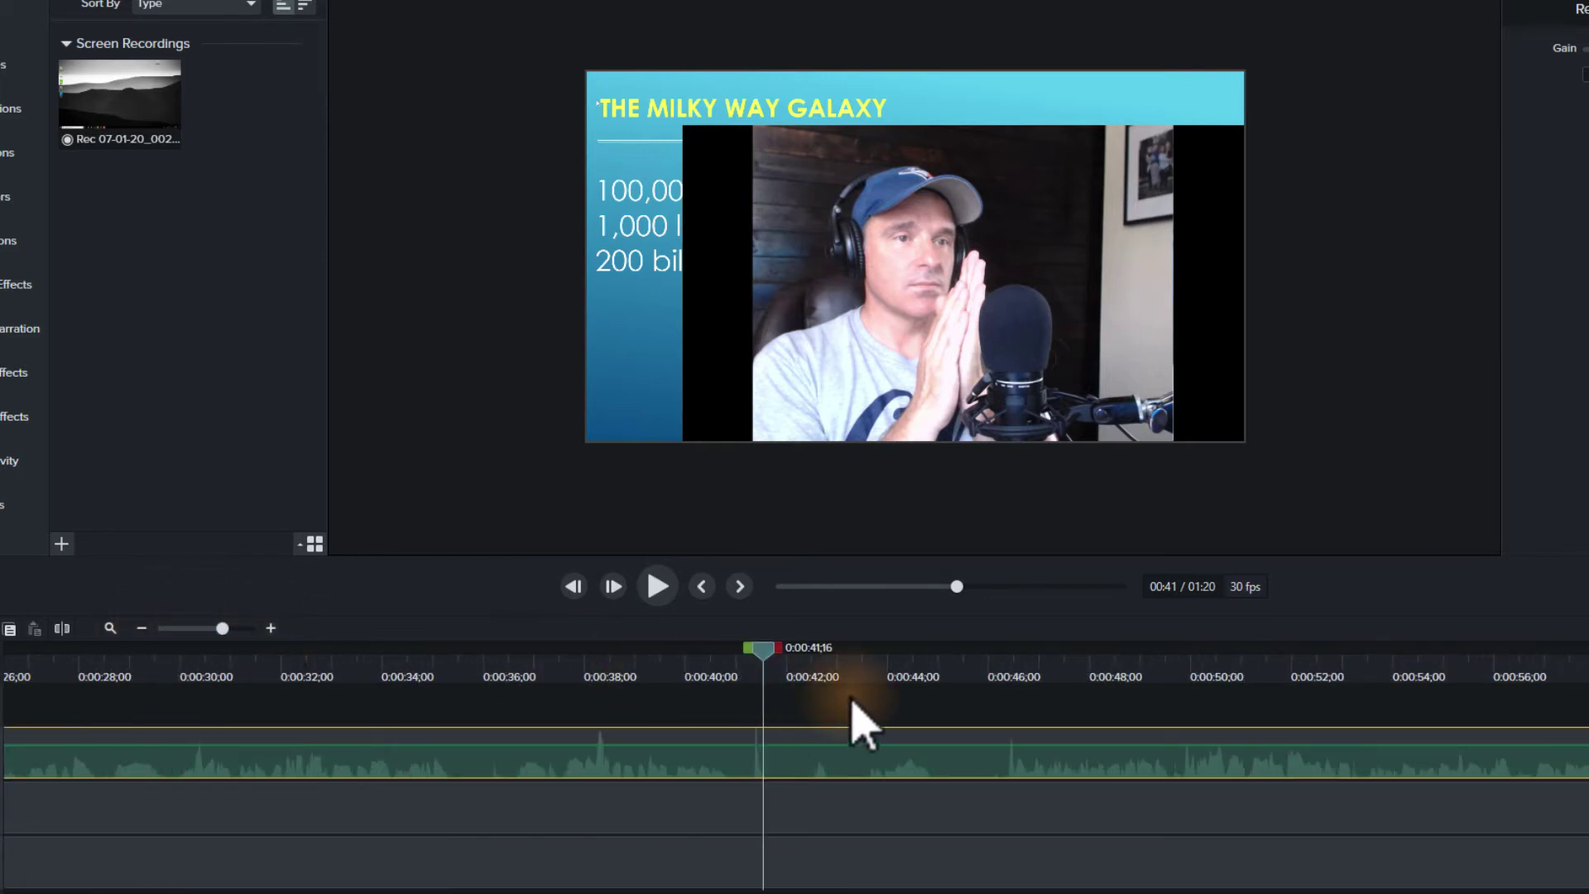
drag(846, 670, 975, 673)
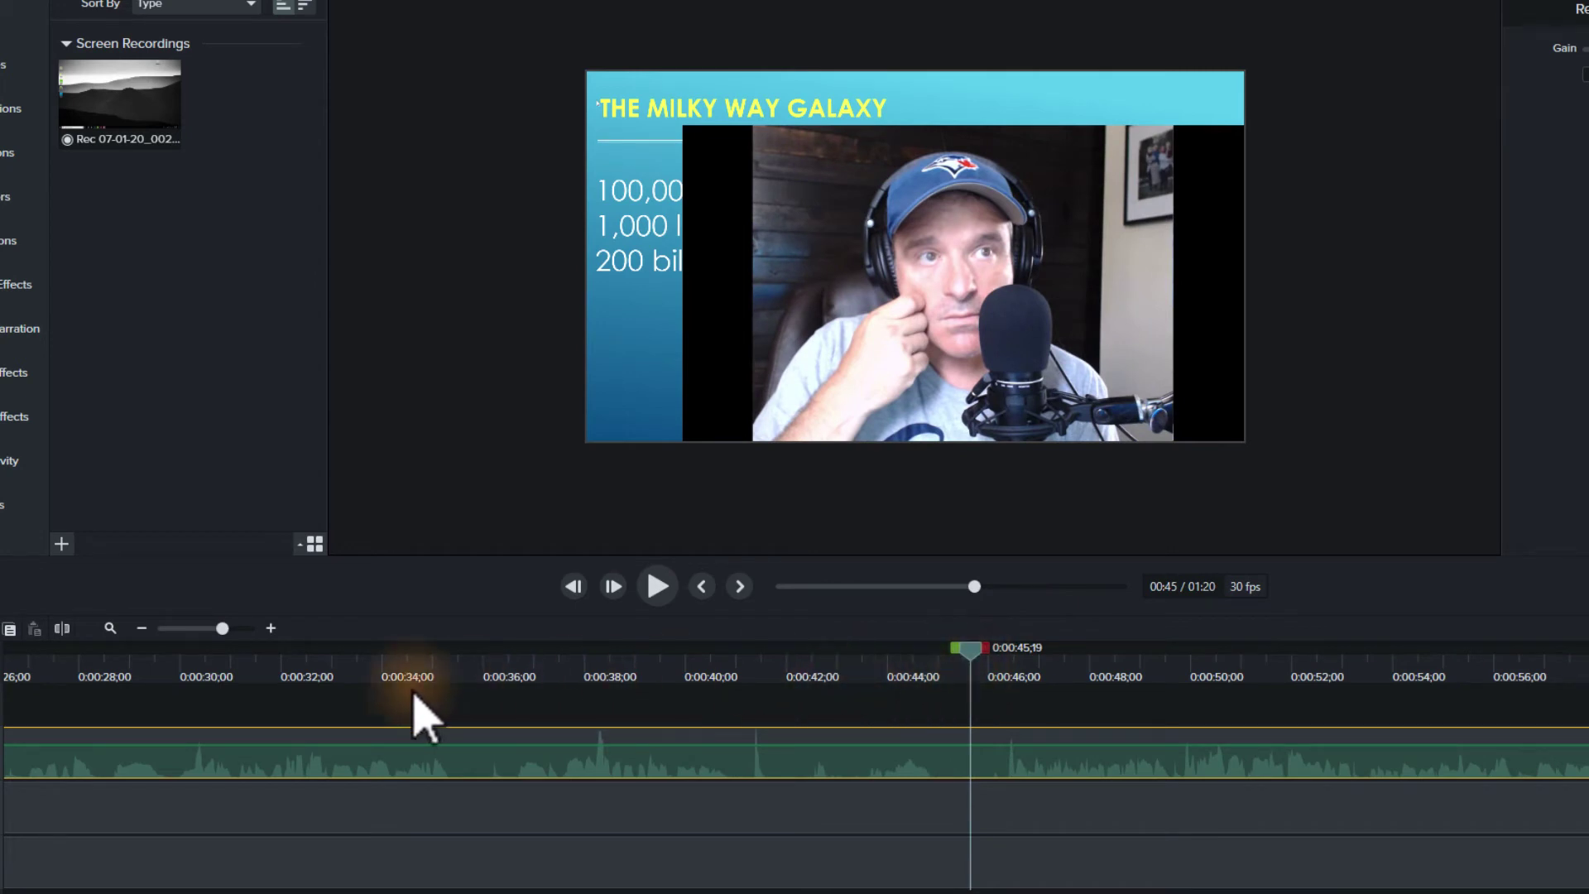
click(63, 629)
click(778, 819)
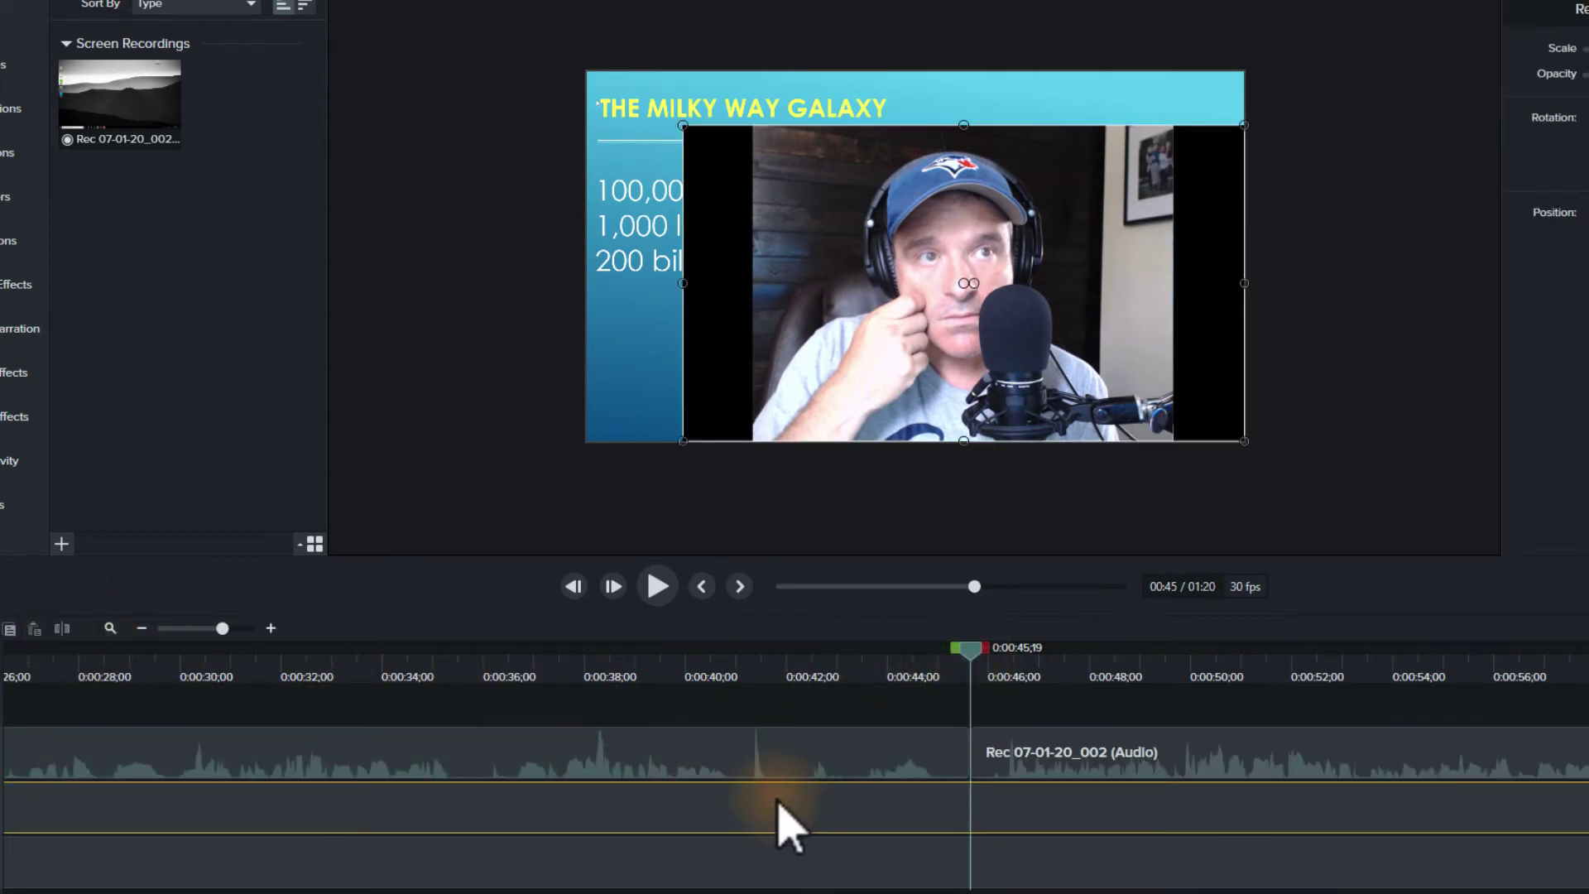
click(610, 865)
Step: Ripple delete the audio, camera and screen segments before the split and scrub through the start of the remaining recording
drag(836, 701, 743, 882)
right_click(742, 869)
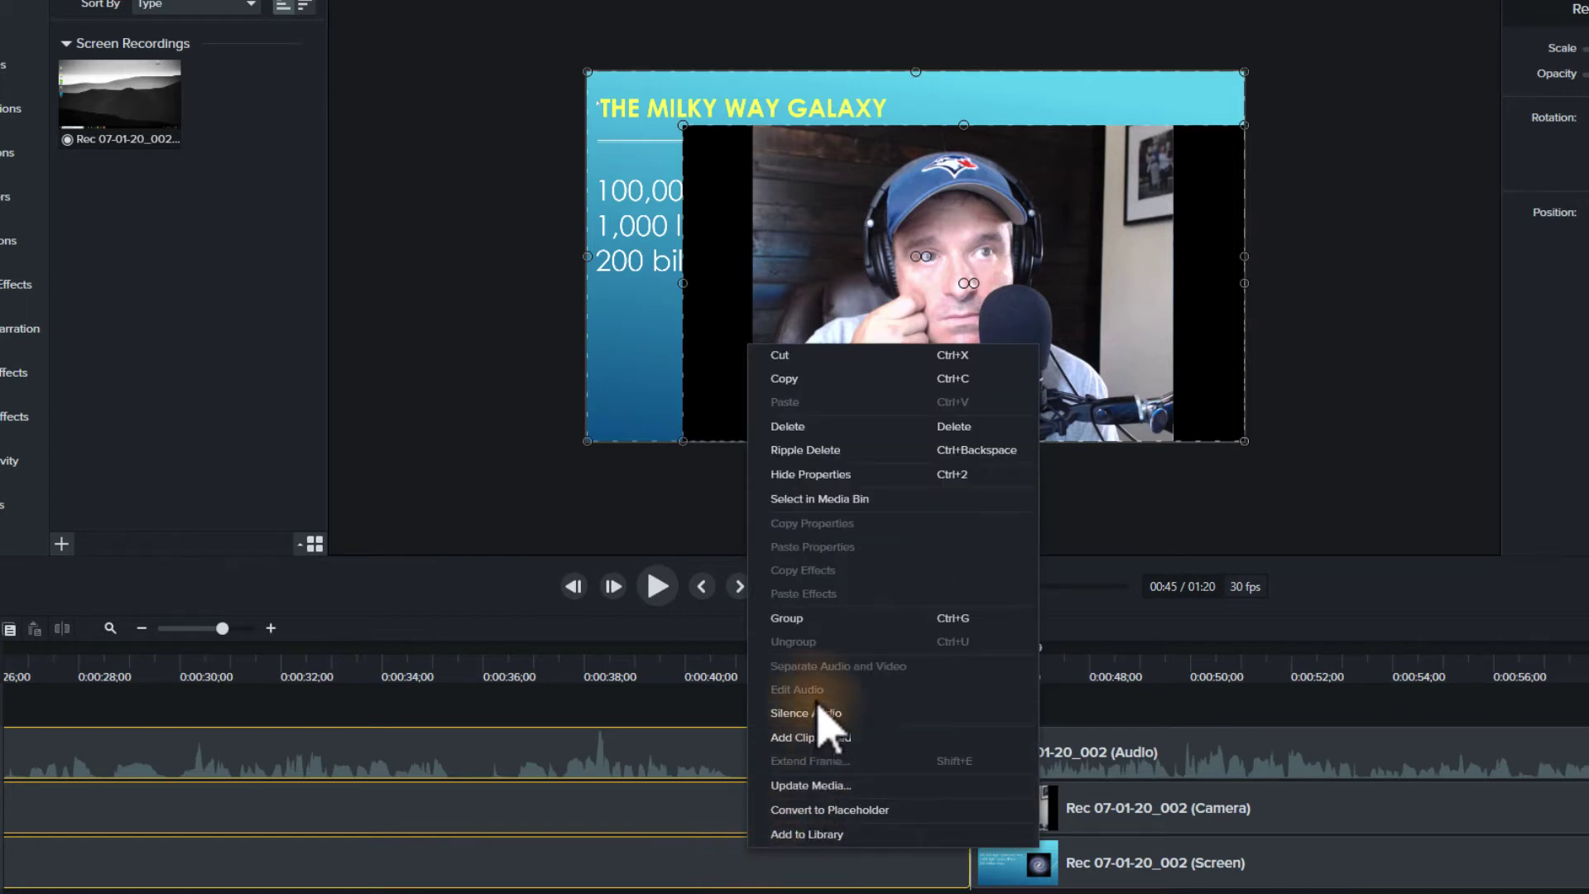
click(806, 449)
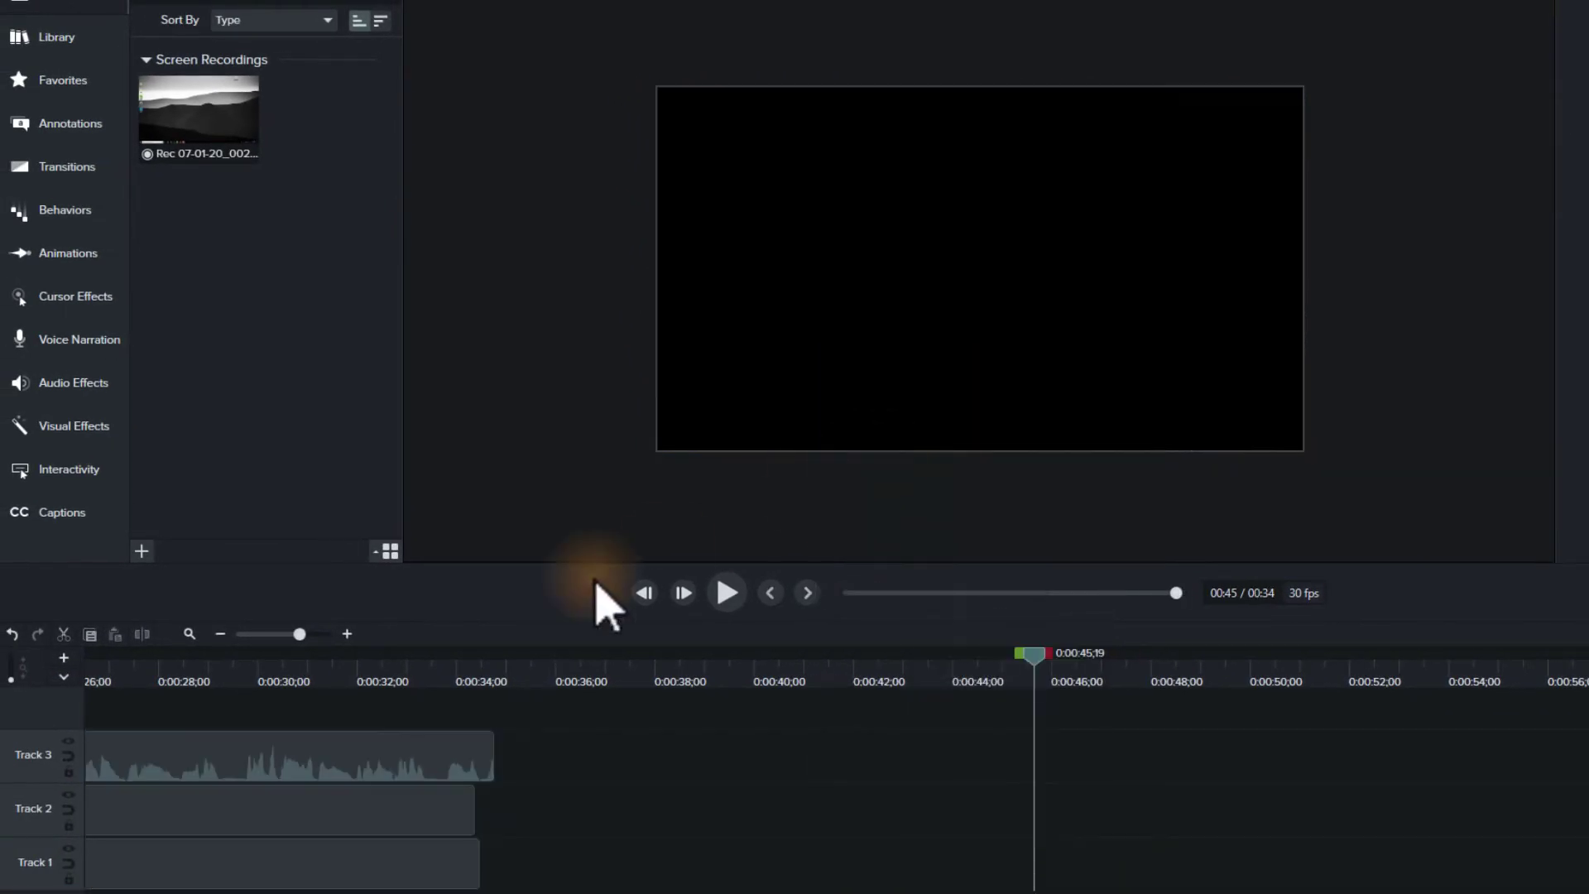
click(221, 634)
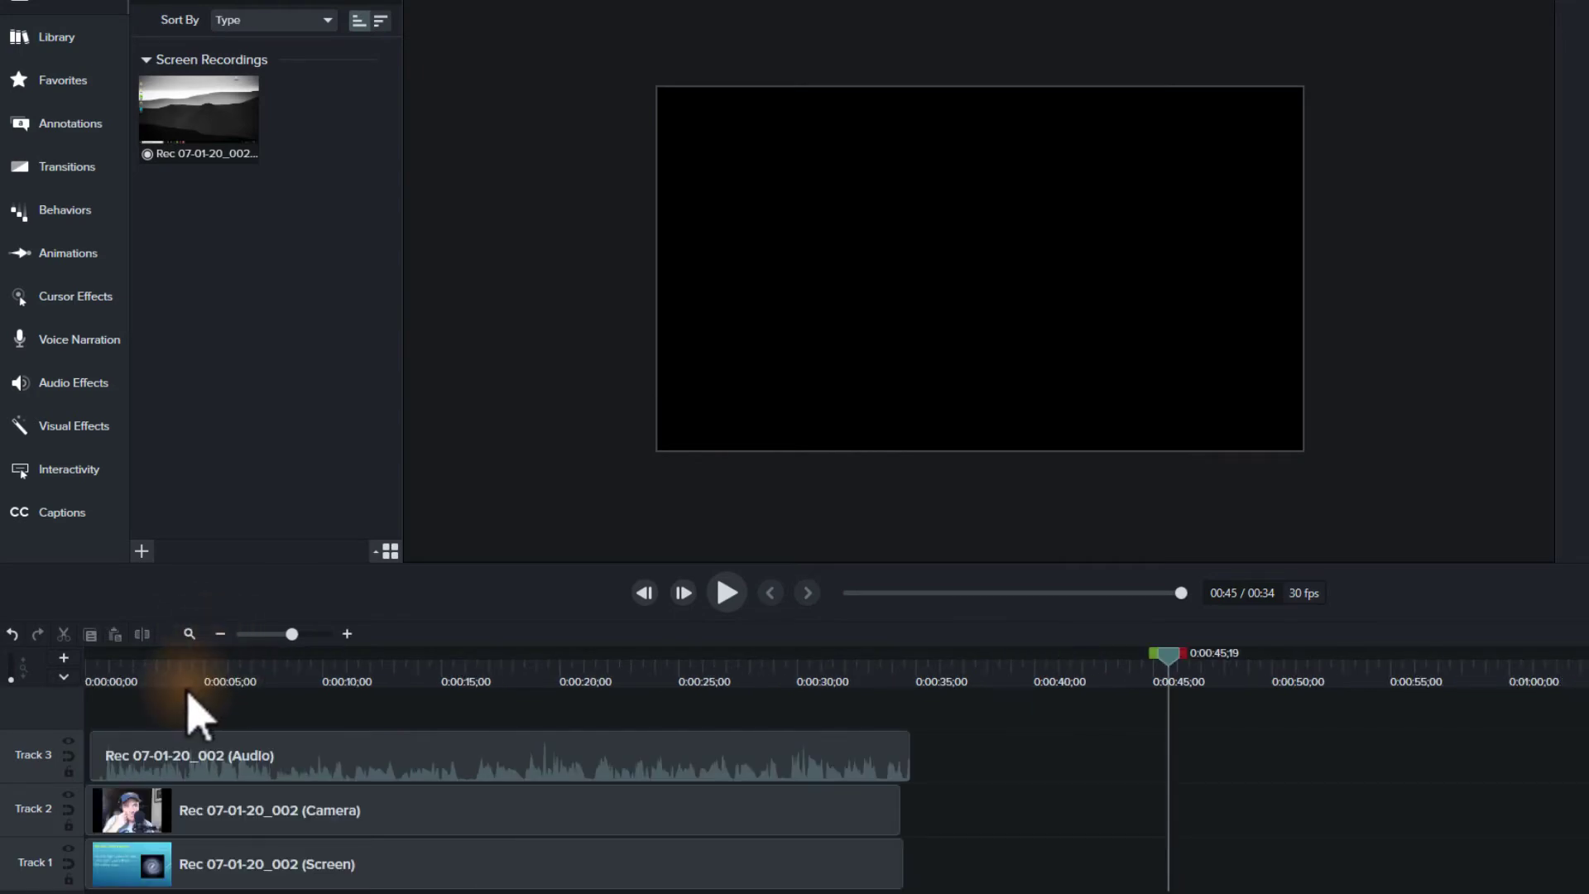
drag(152, 677, 288, 671)
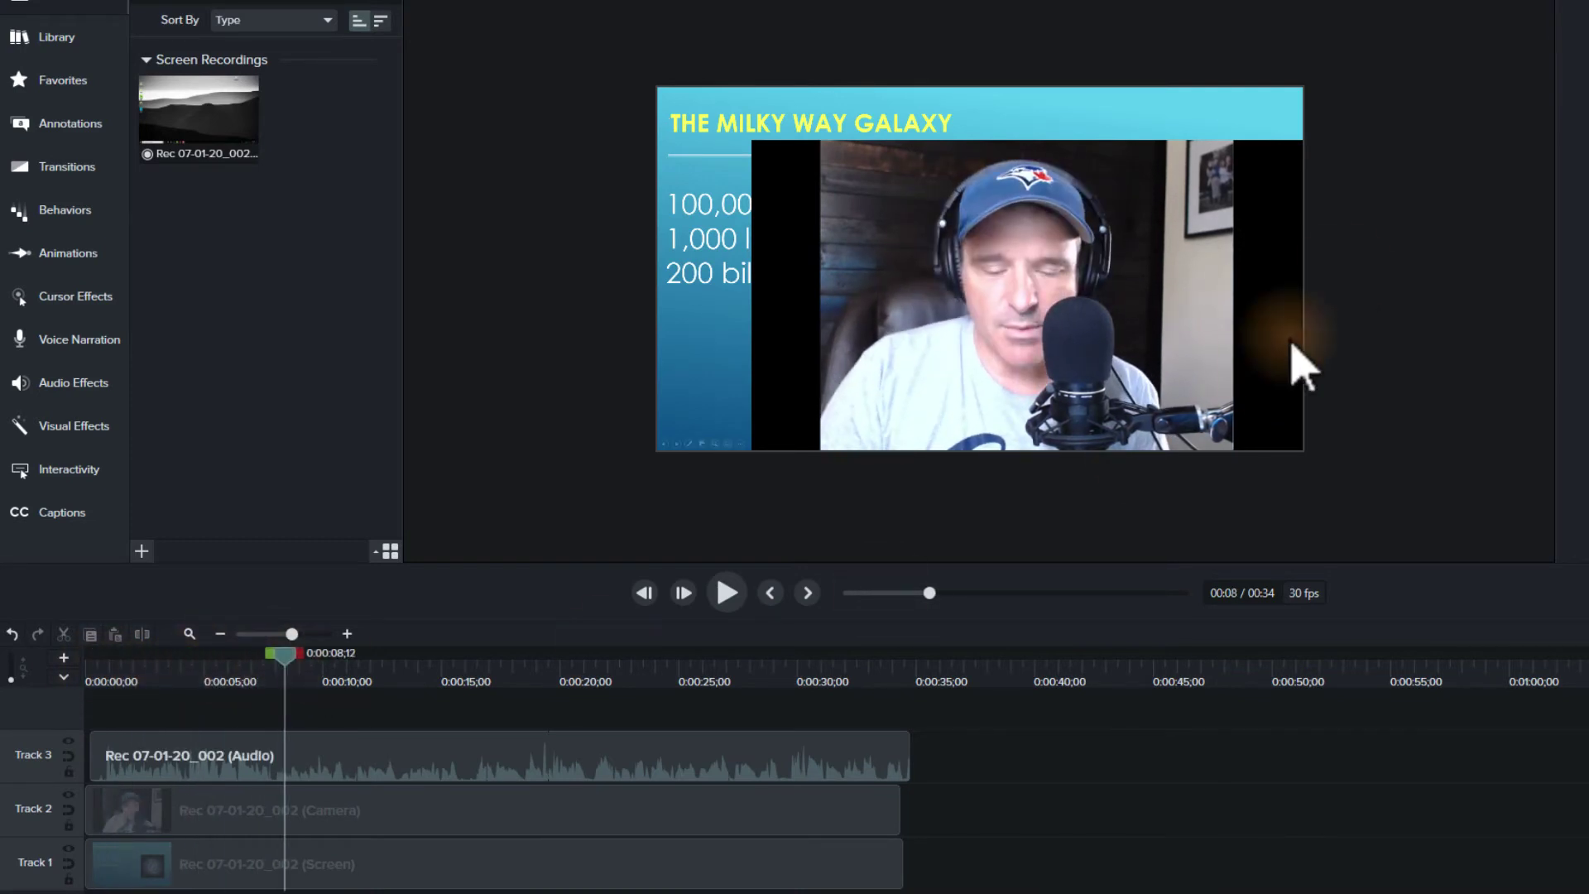
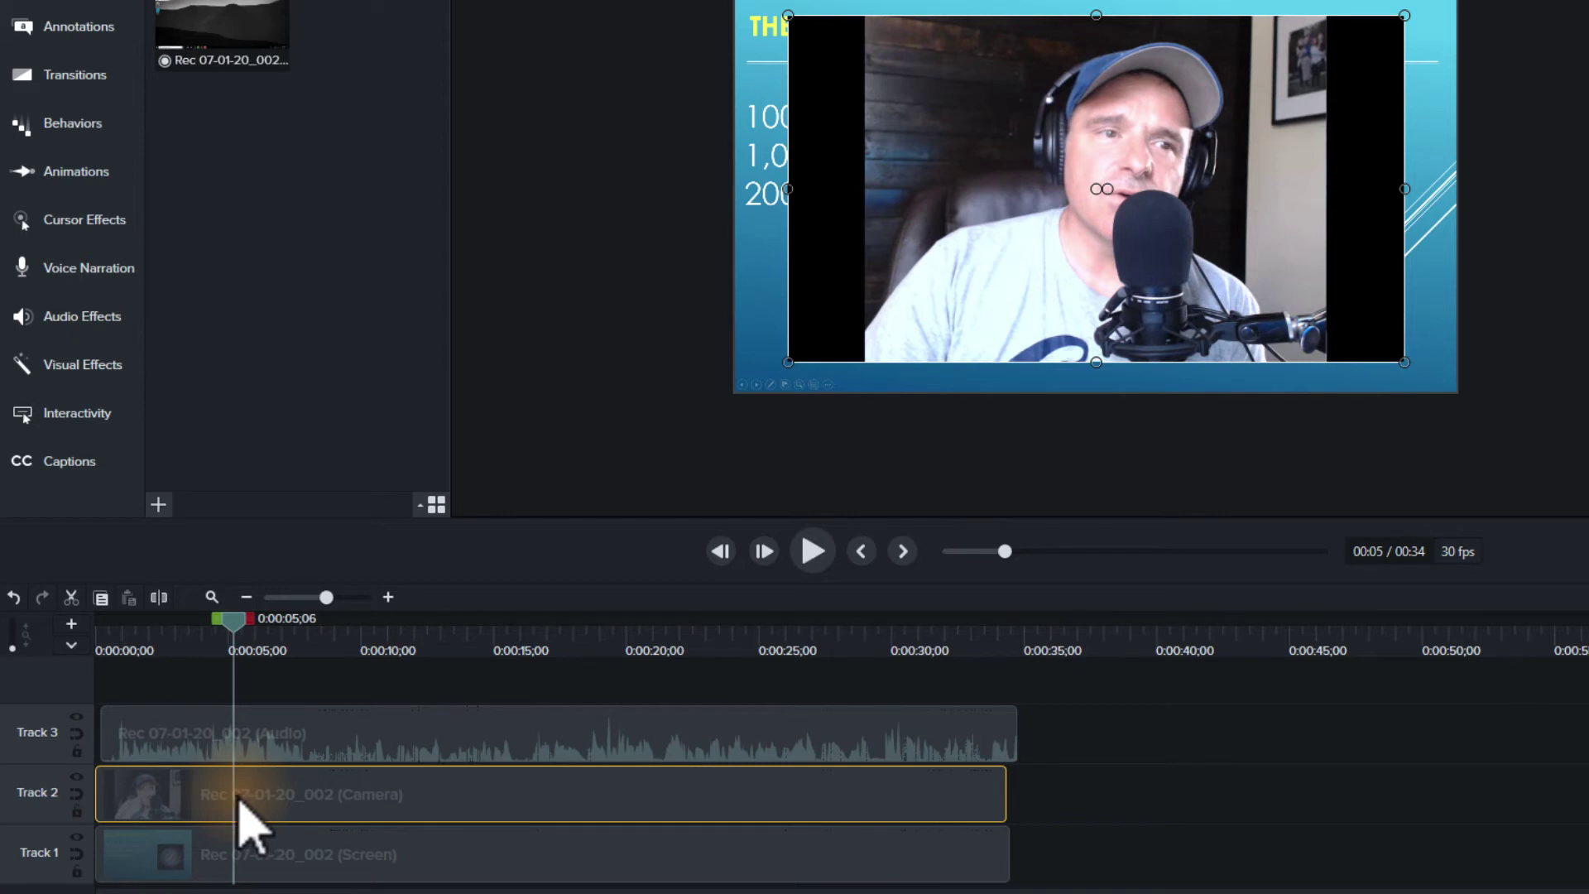
Step: Add custom animations to the Camera clip at about 0:00:05;06 and 0:00:26;06
drag(234, 622, 809, 642)
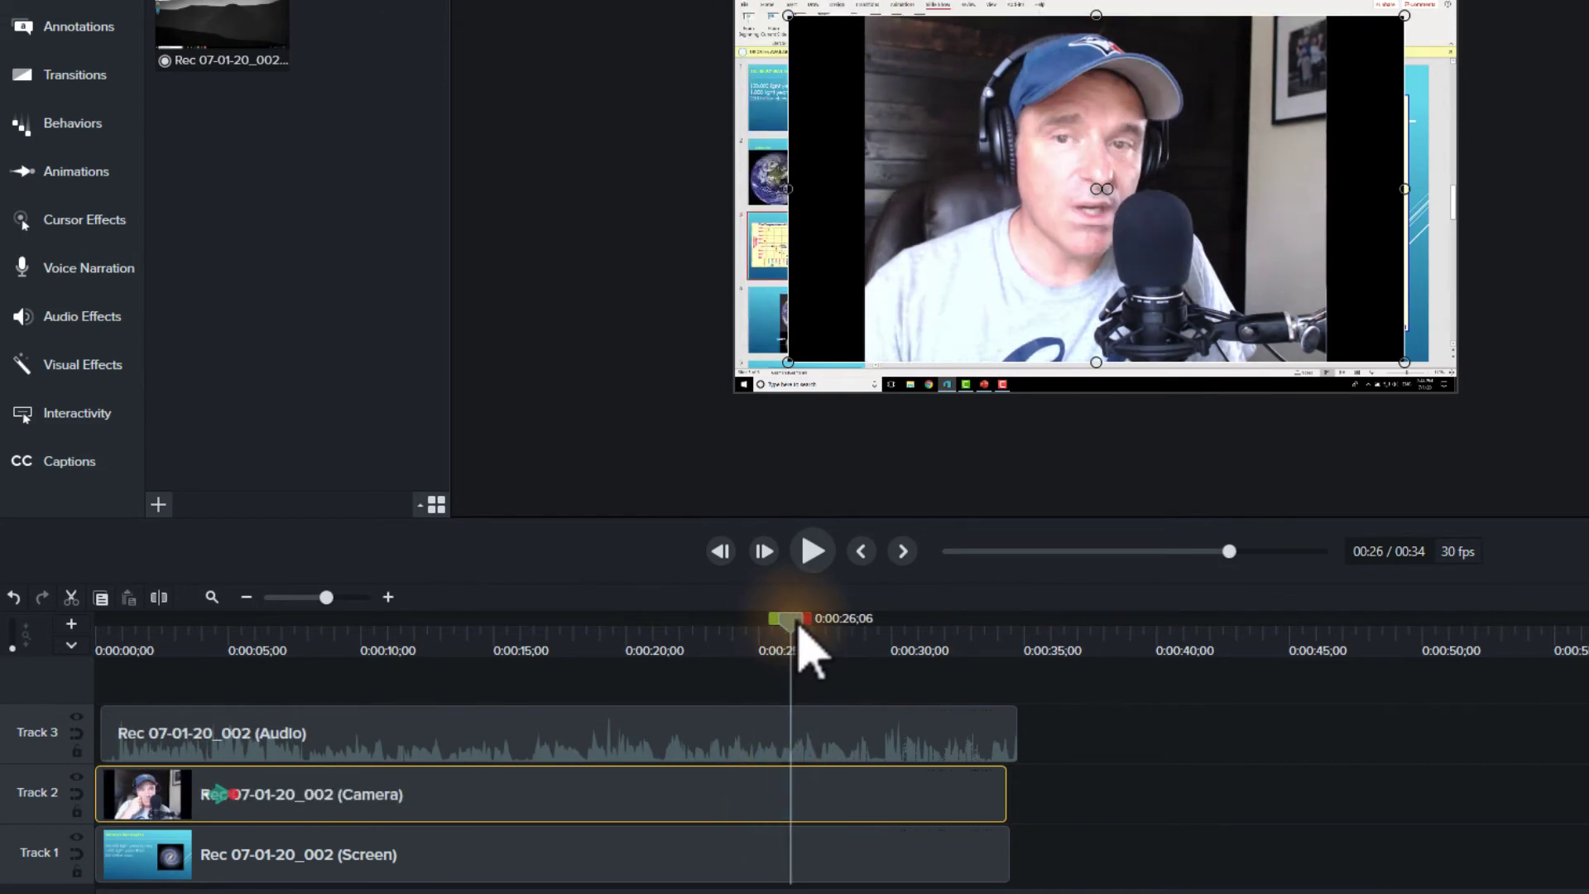
key(shift+a)
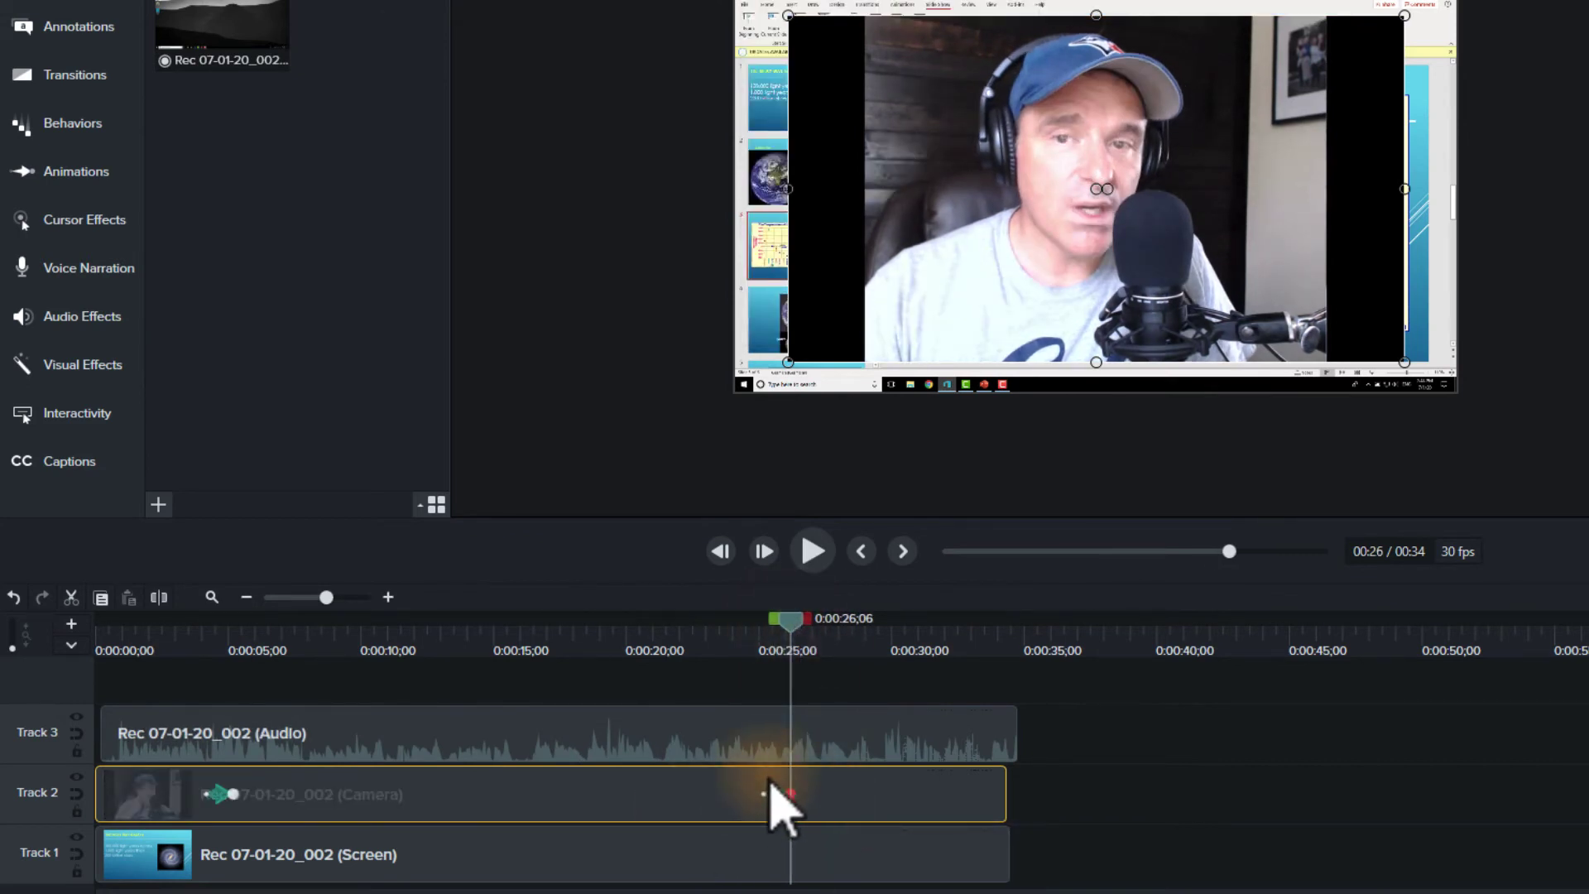
click(845, 816)
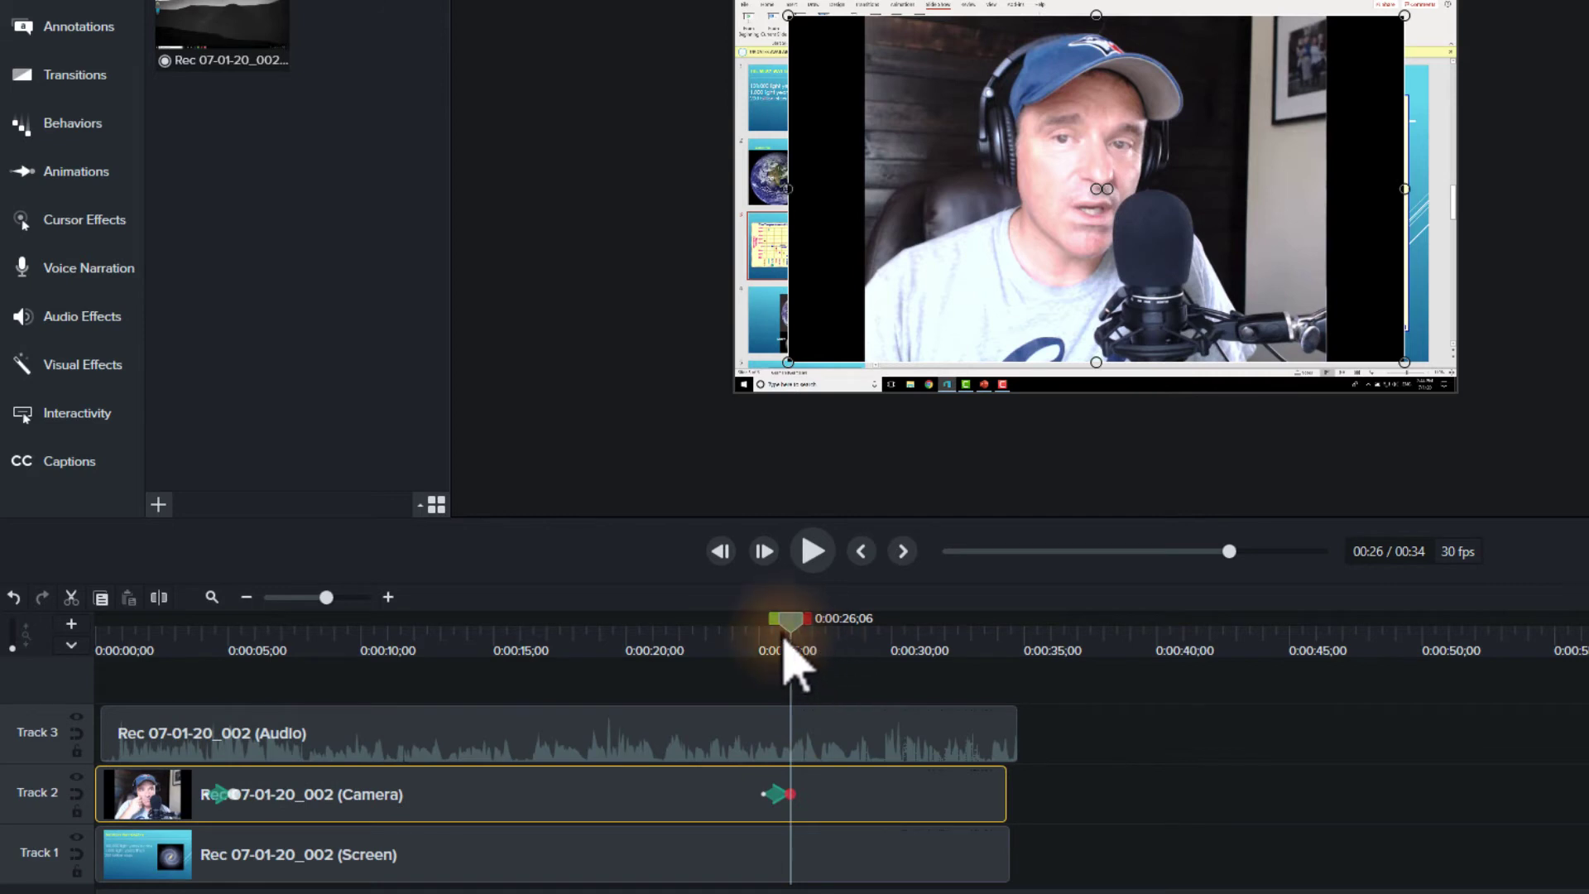
Step: Set the Camera clip's opacity to 0% at 0:00:07;03, between its two animations
click(236, 646)
drag(237, 648, 284, 654)
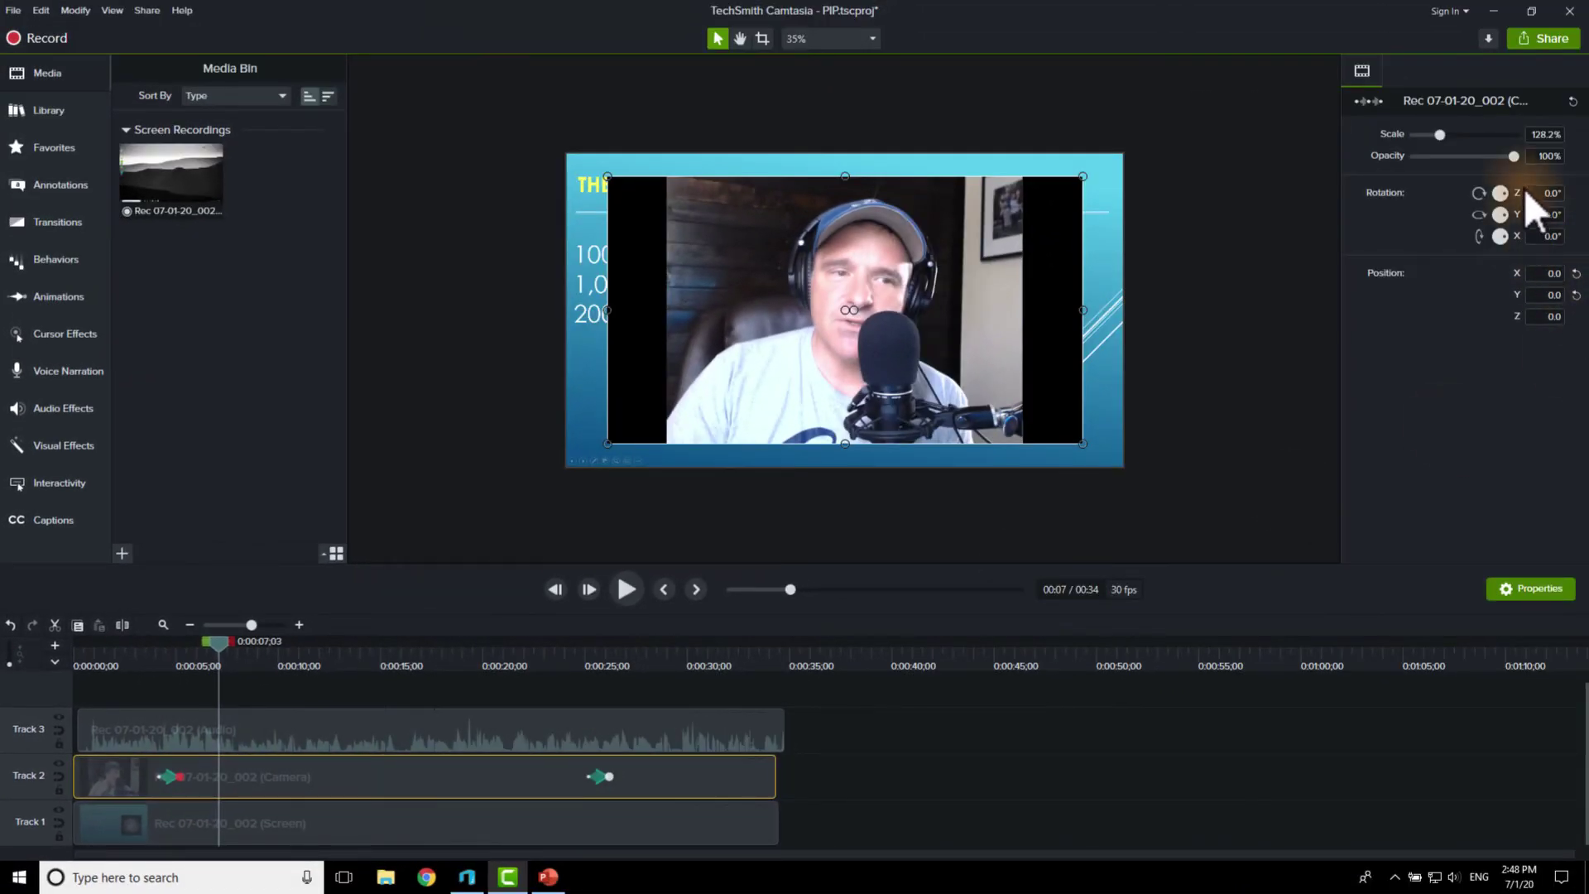
drag(1513, 156, 1304, 185)
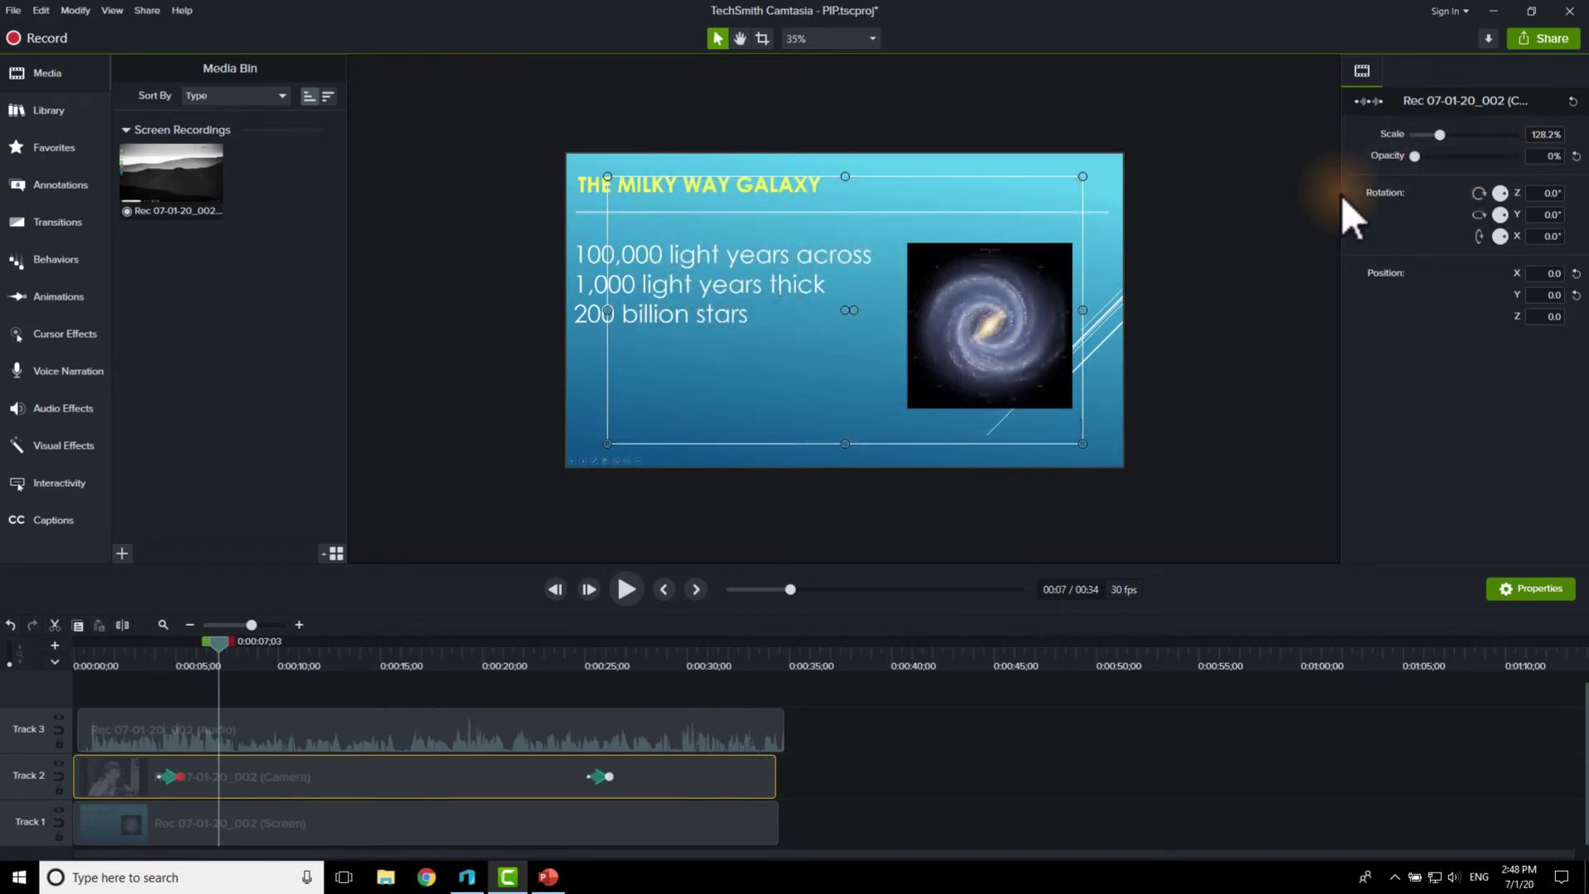
Step: Shrink the webcam video to about 38.7% in the slide's lower-right corner at 0:00:28;13, and remove both animations from the Camera clip
drag(117, 661, 654, 698)
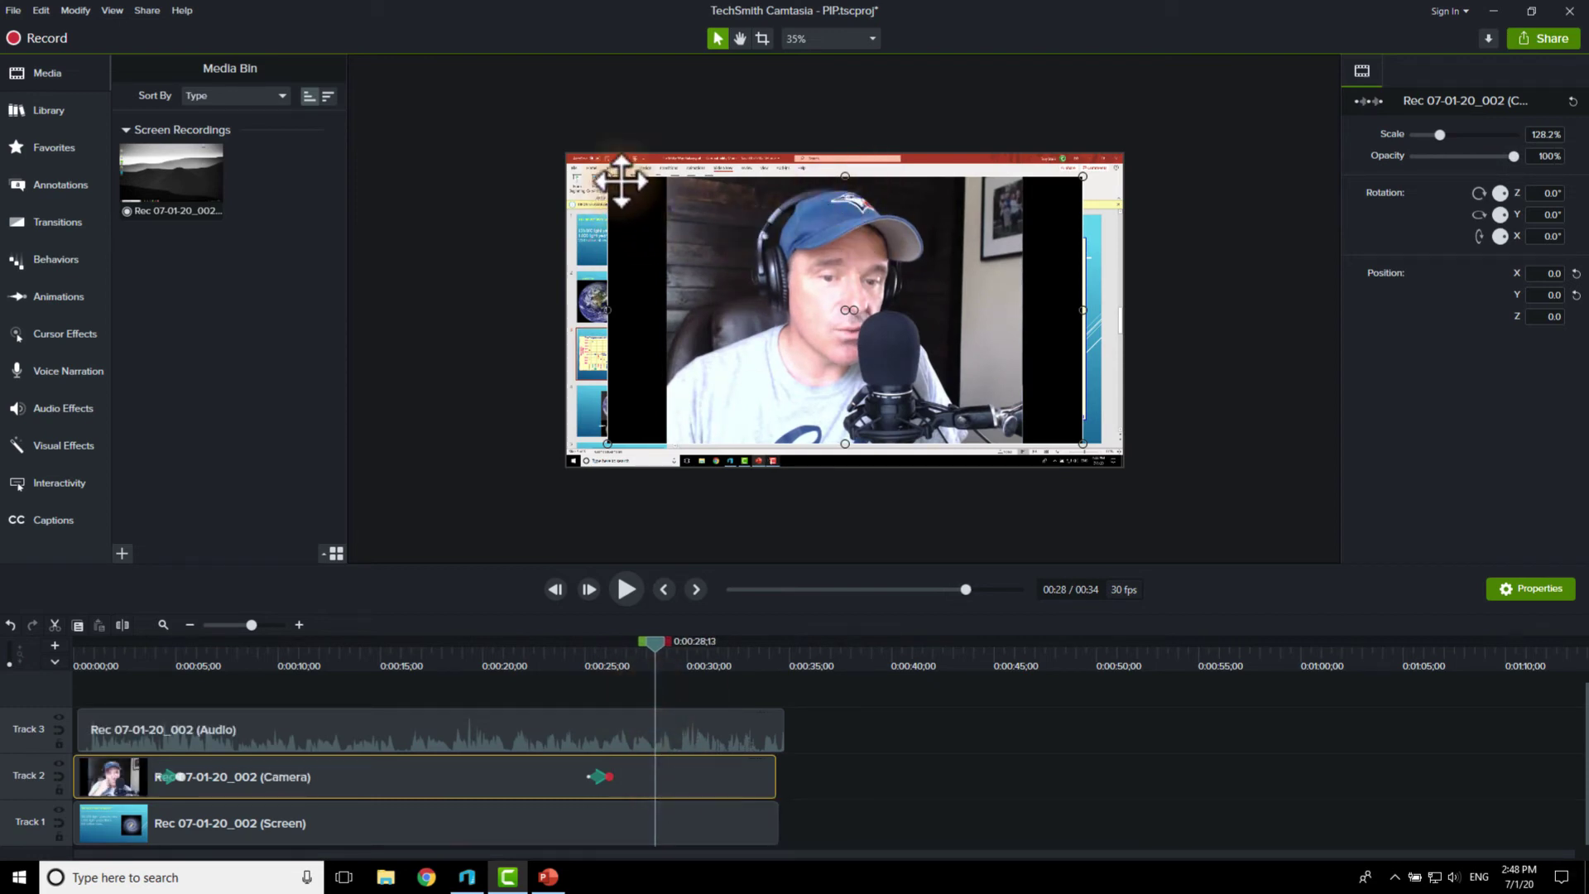
drag(607, 178, 937, 387)
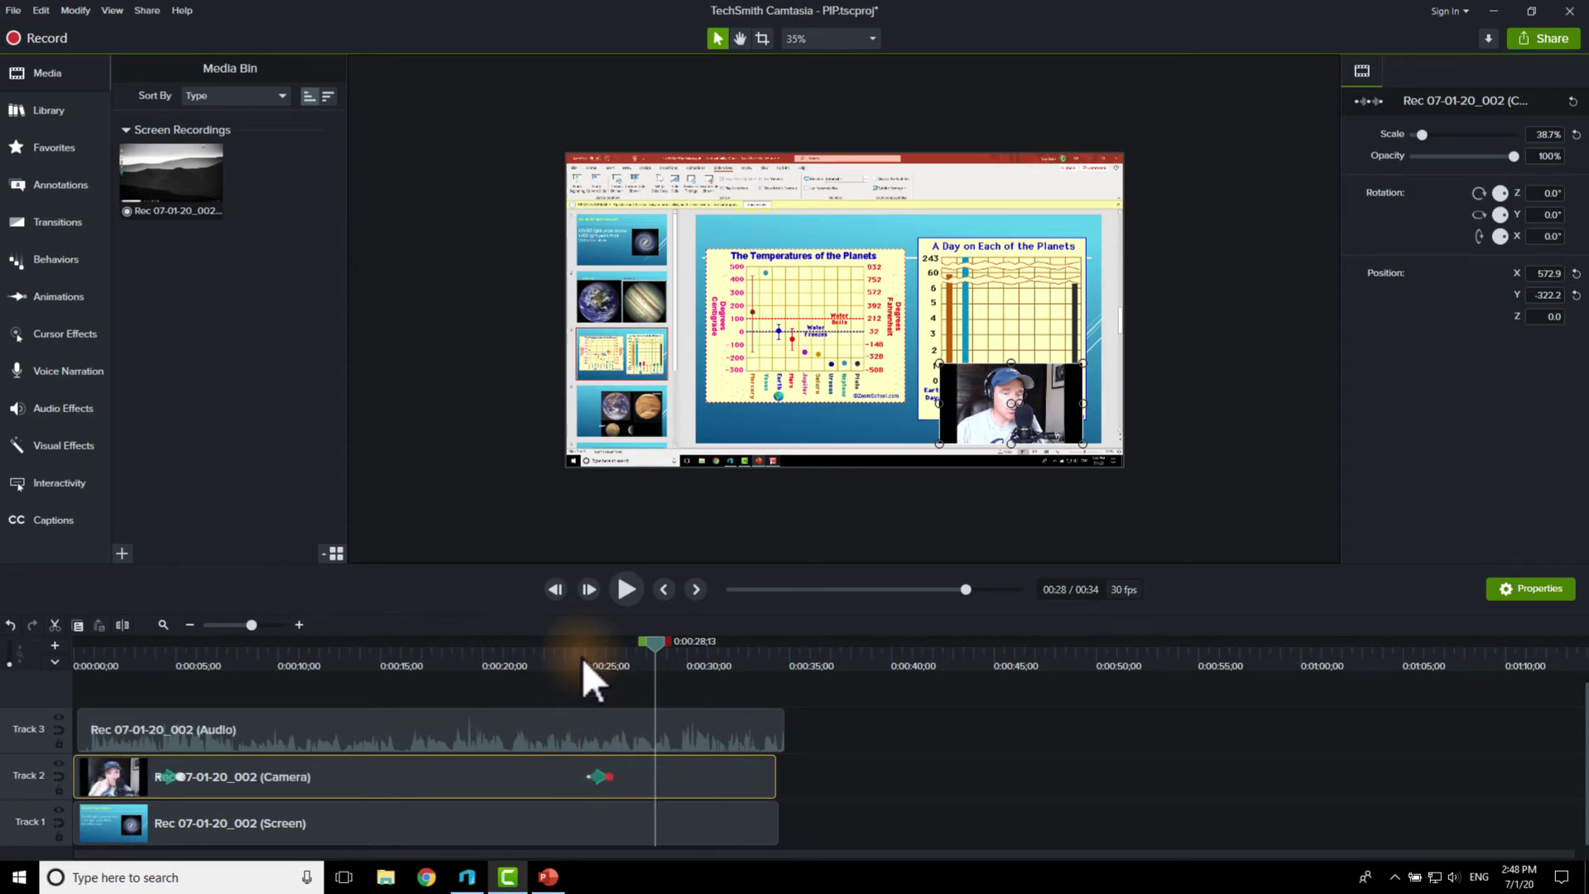
drag(604, 667, 665, 674)
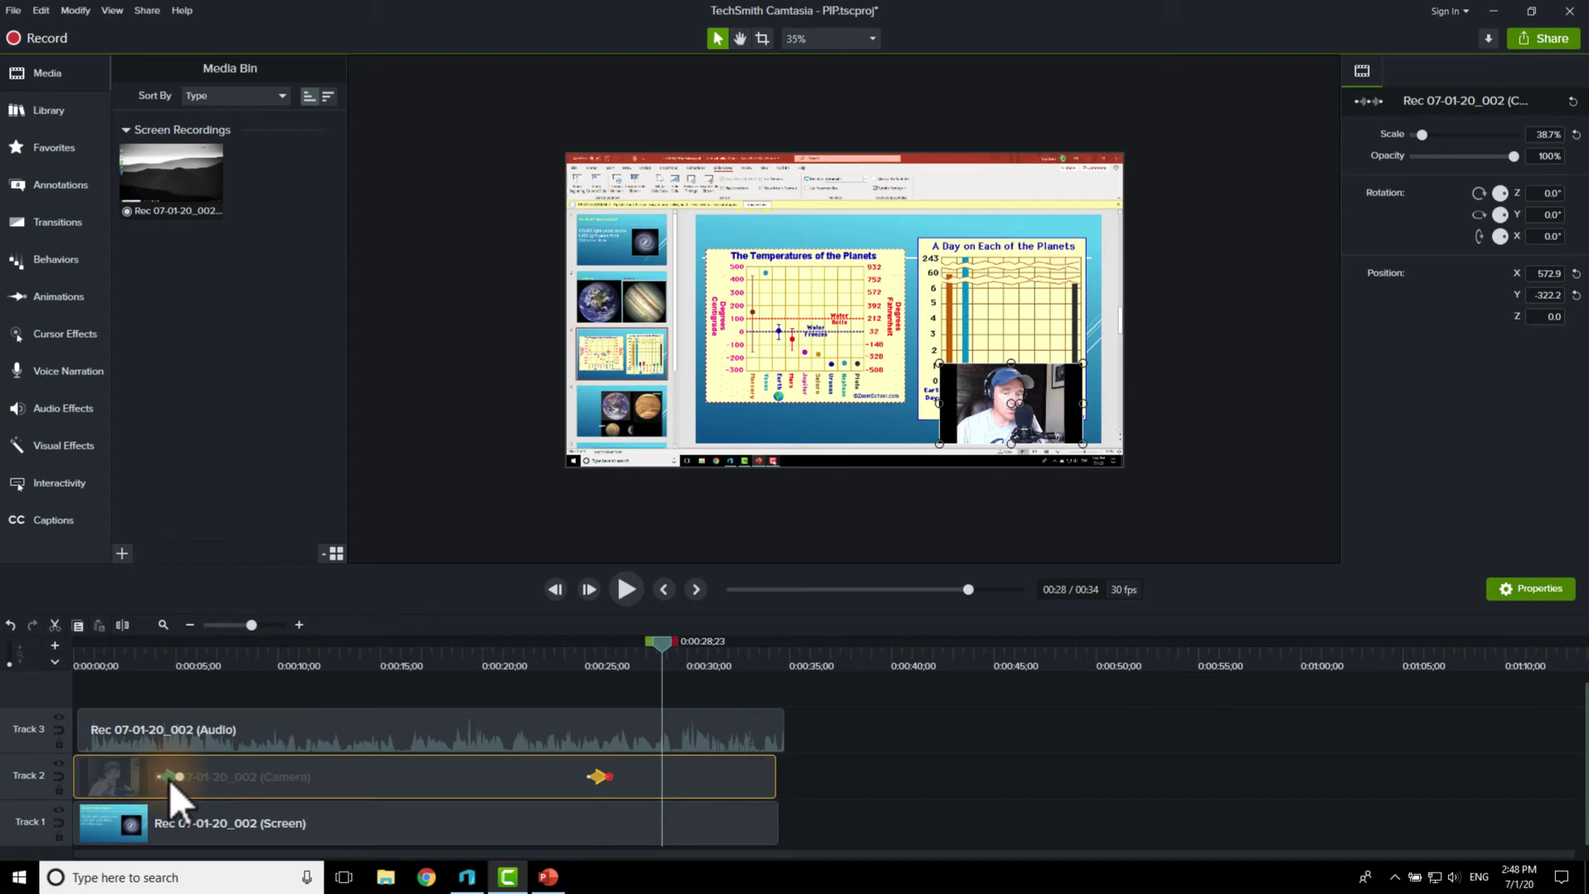
drag(171, 777, 596, 776)
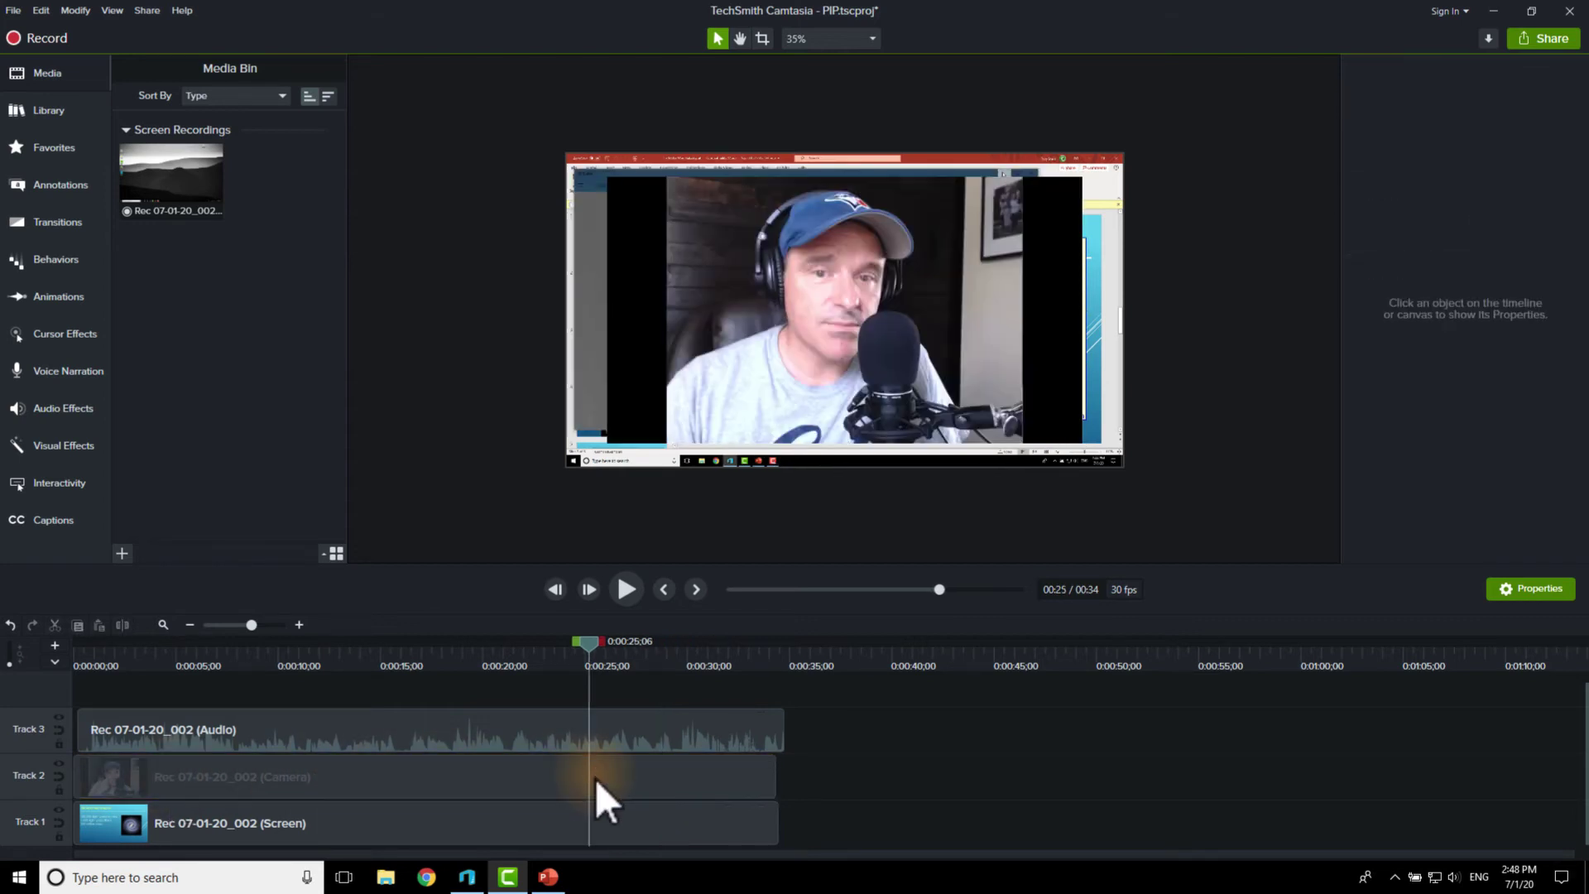
Step: Place the playhead at 0:00:09;21, make the timeline area taller, and move the Camera clip onto a new Track 4 above the audio
drag(182, 659, 273, 659)
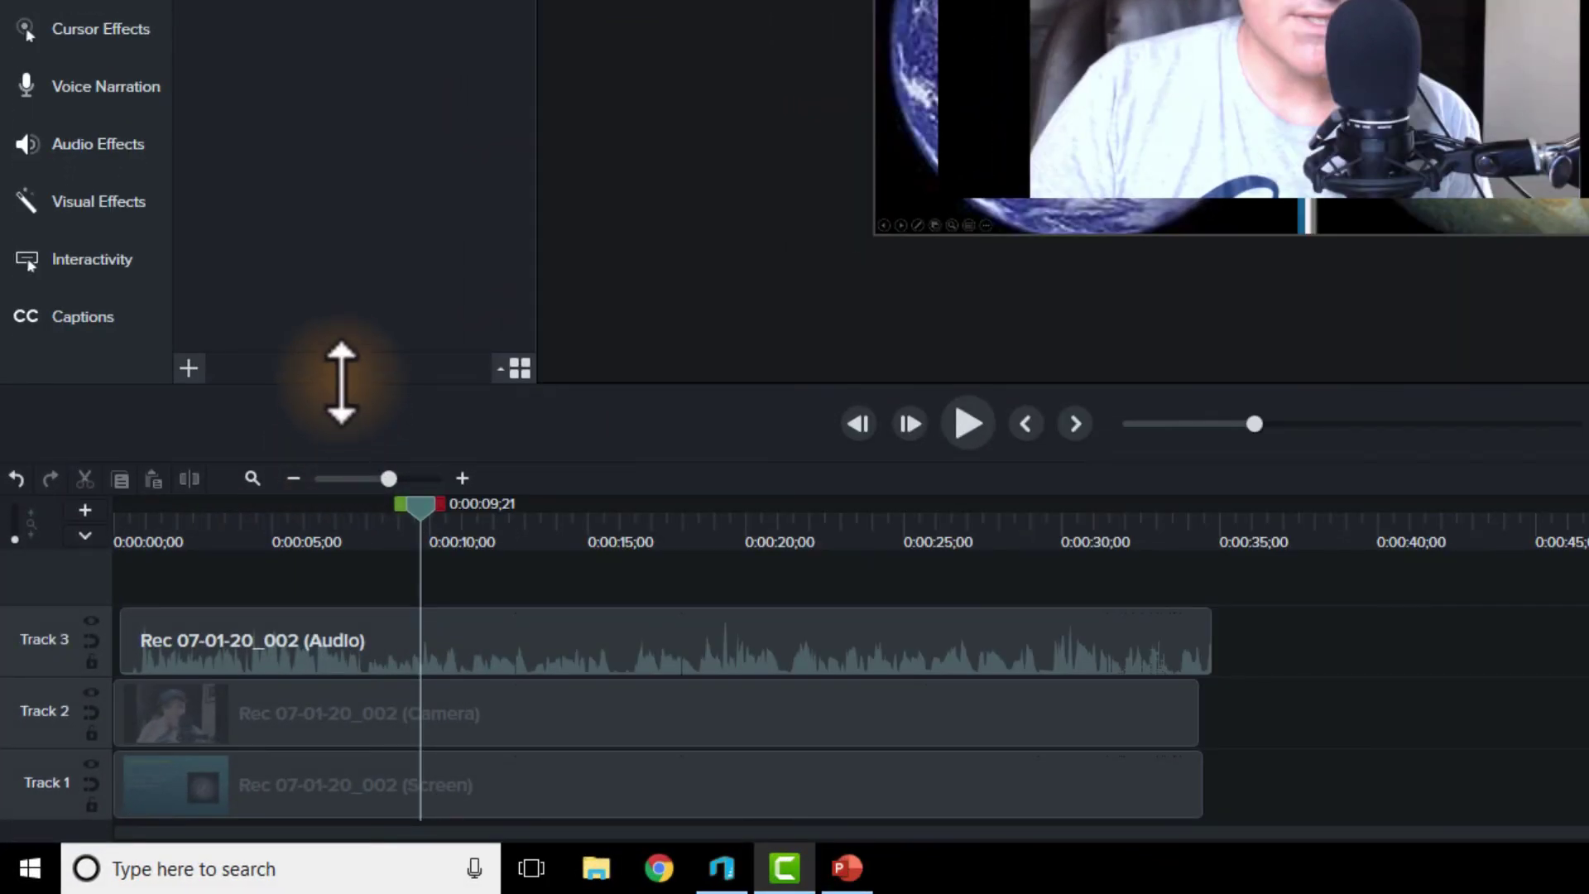
drag(341, 382, 351, 157)
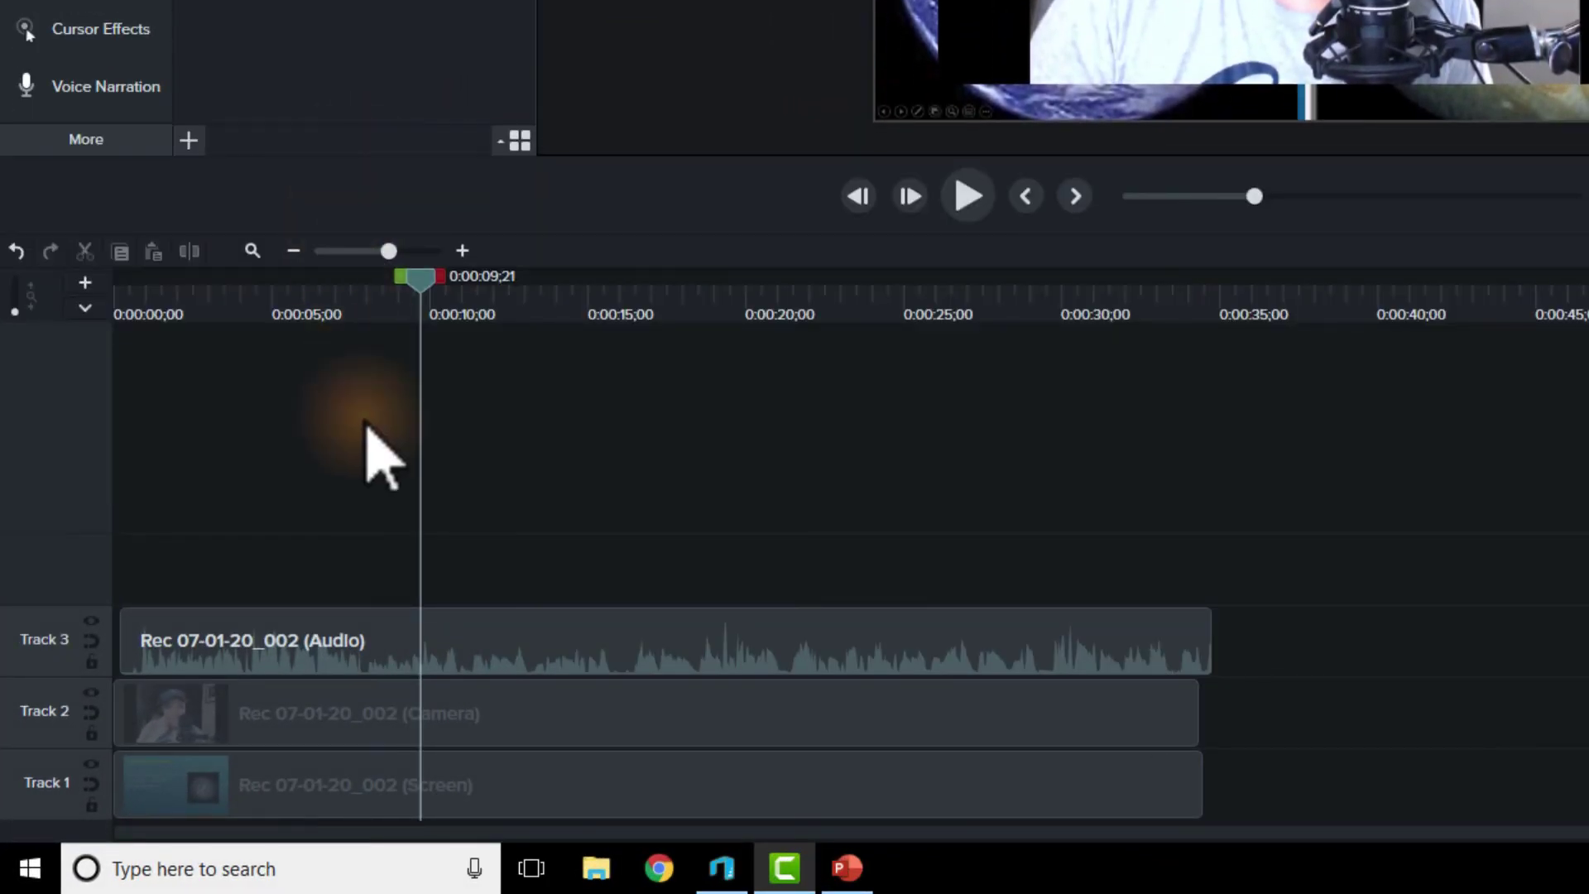
drag(295, 722, 267, 571)
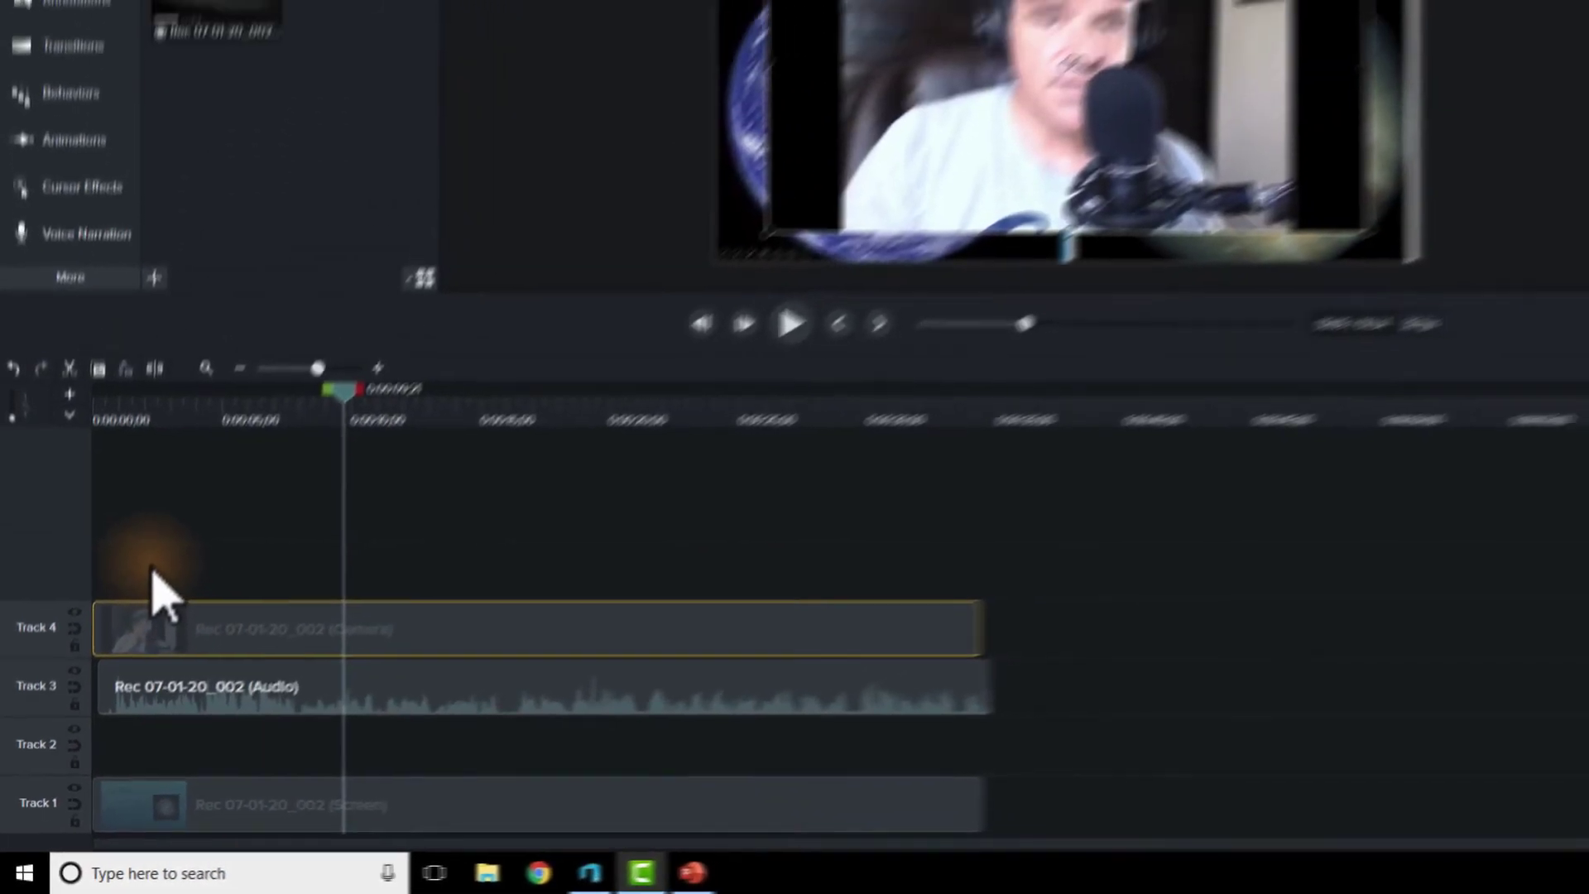
click(154, 568)
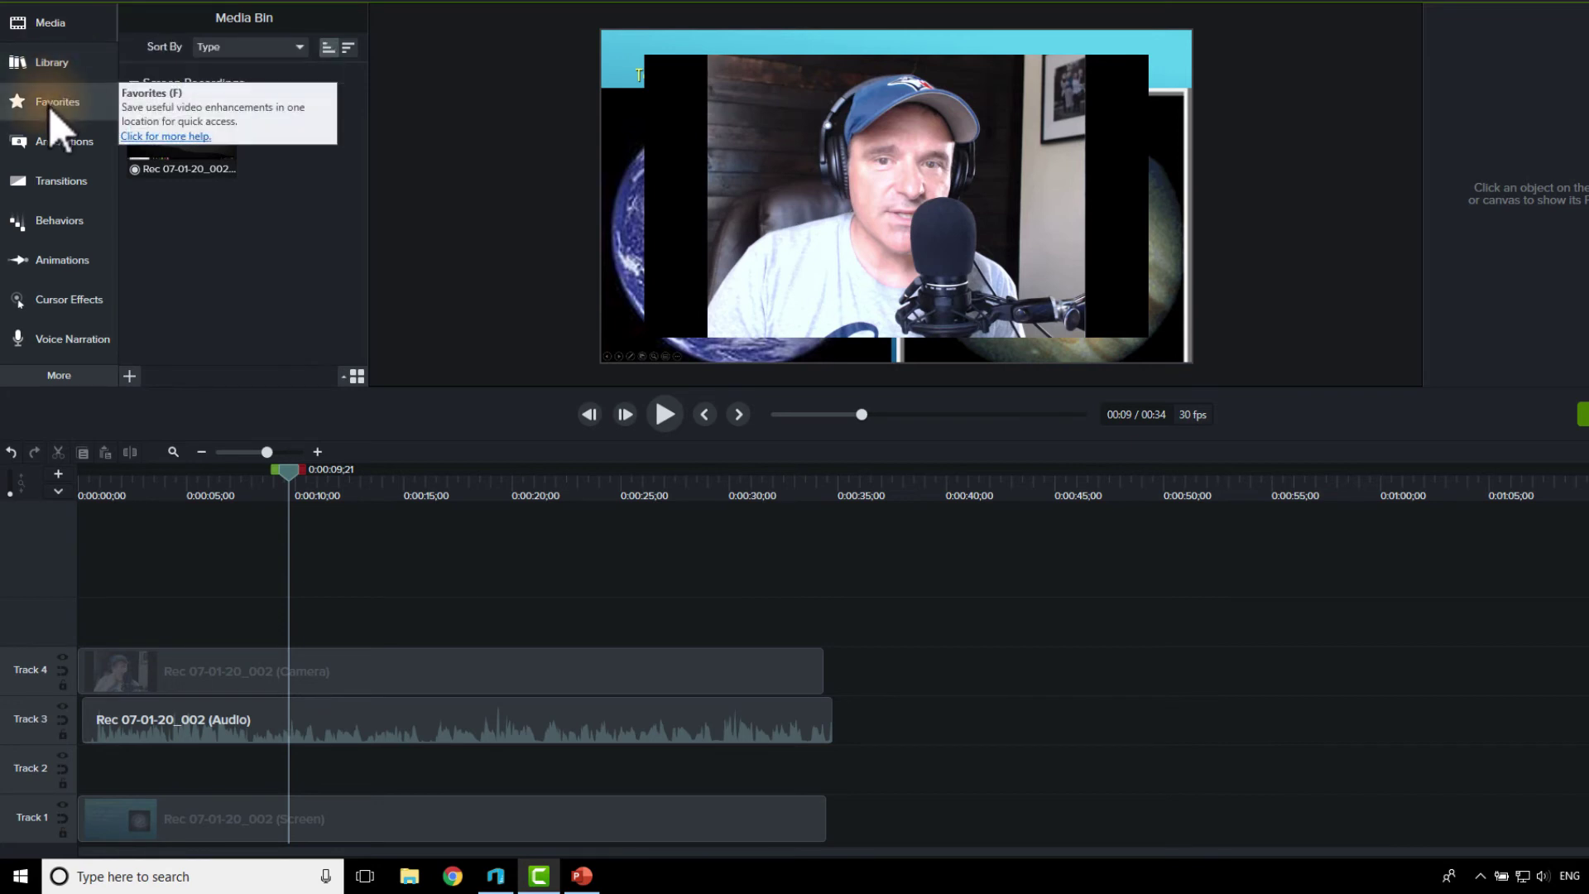
Step: Add the yellow circle shape on a new Track 5 above the Camera clip around the playhead and enlarge it to the webcam video's height
click(56, 145)
click(209, 85)
click(183, 164)
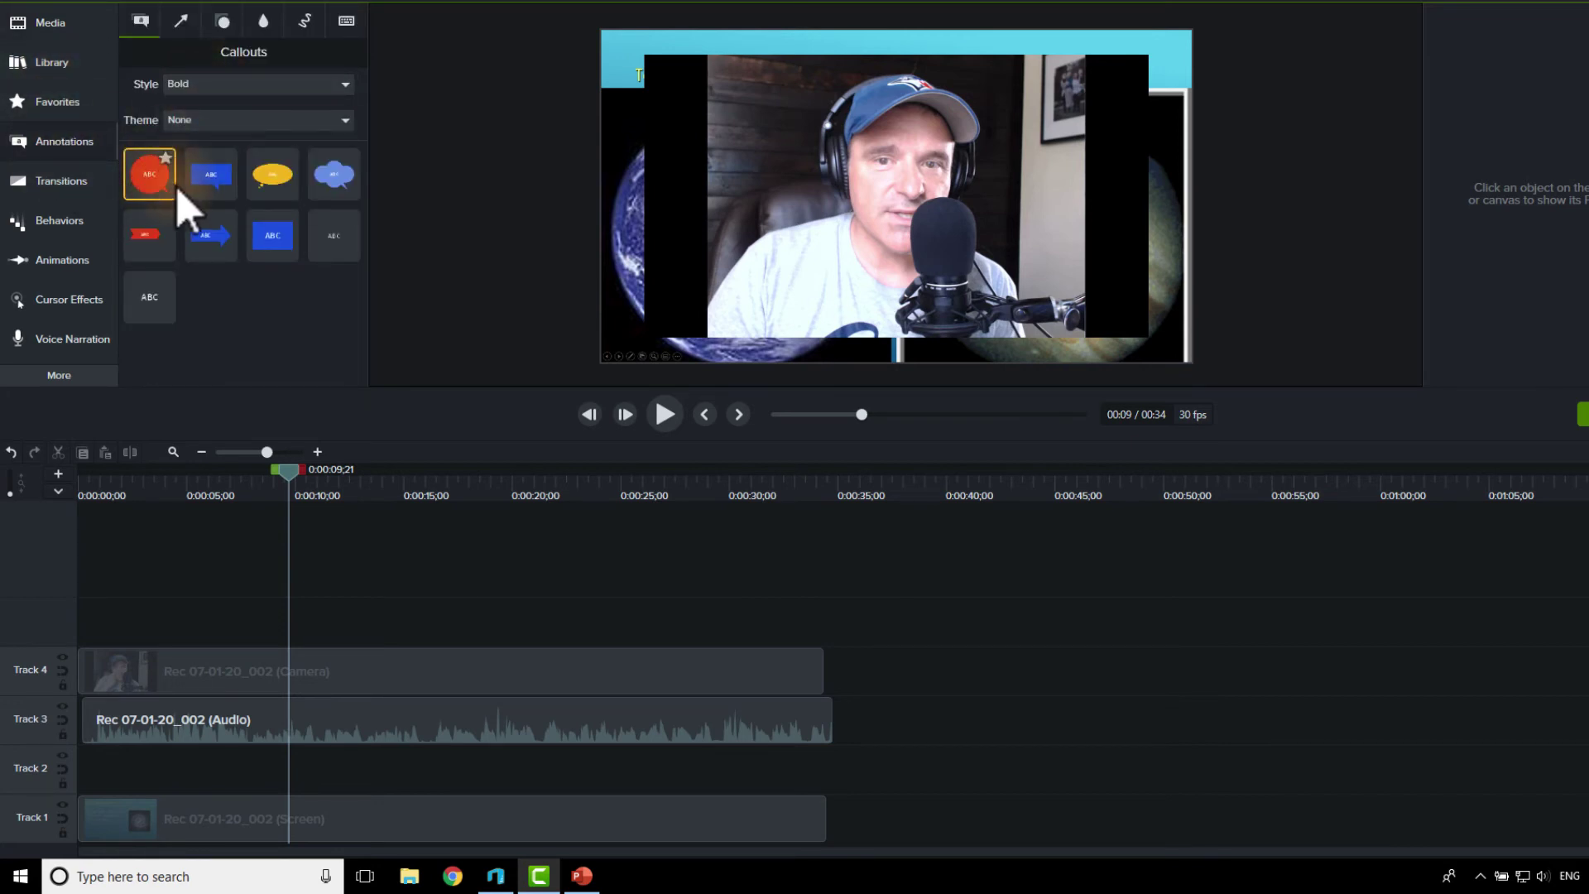
click(223, 25)
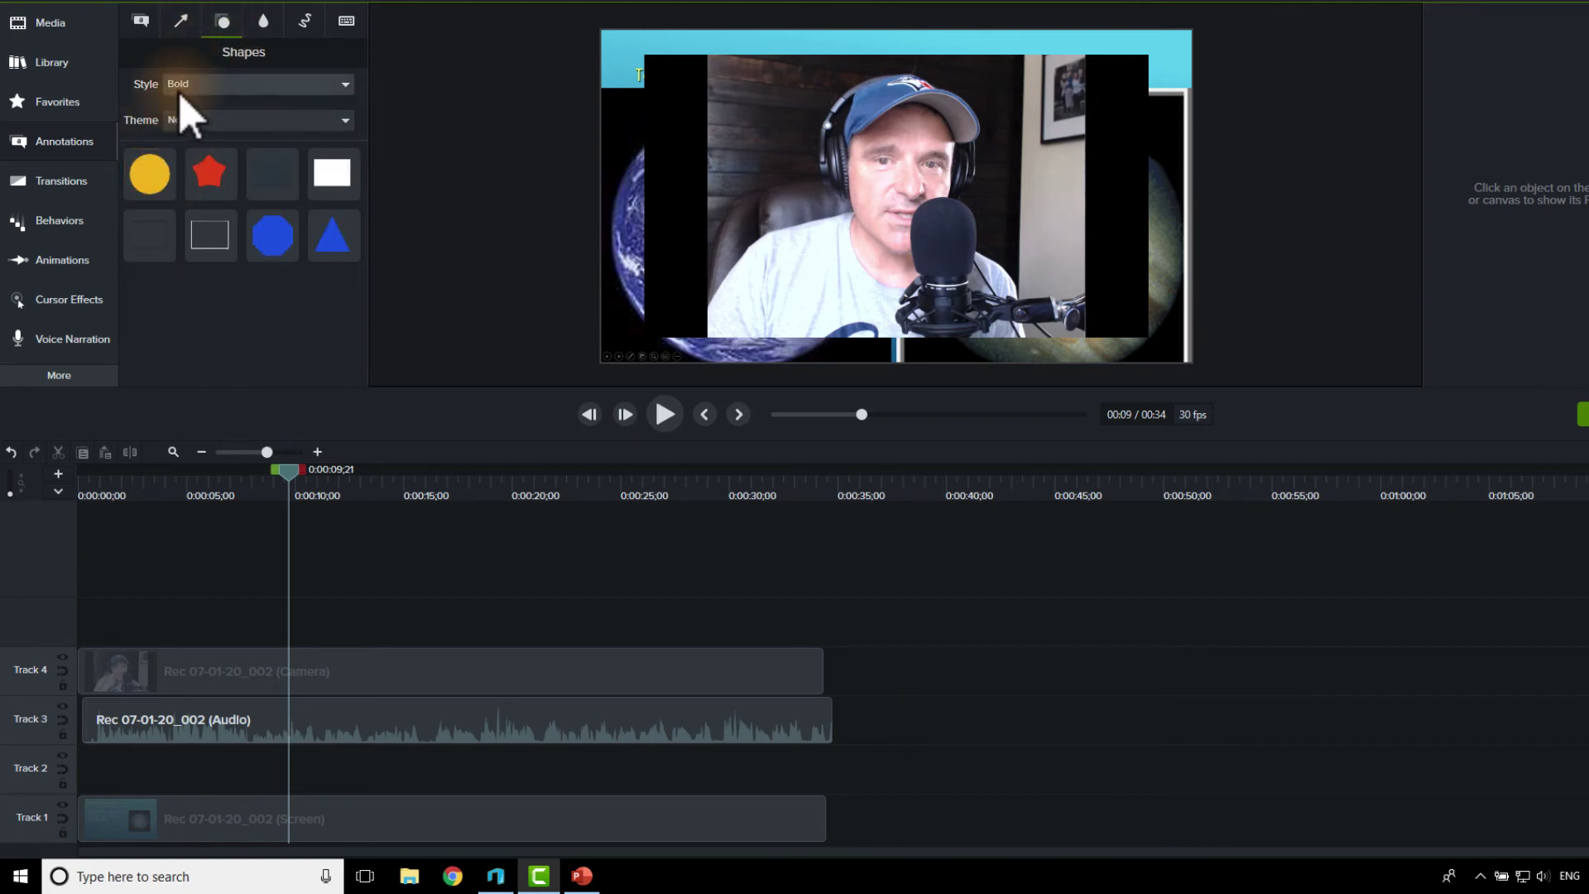
drag(149, 153, 275, 632)
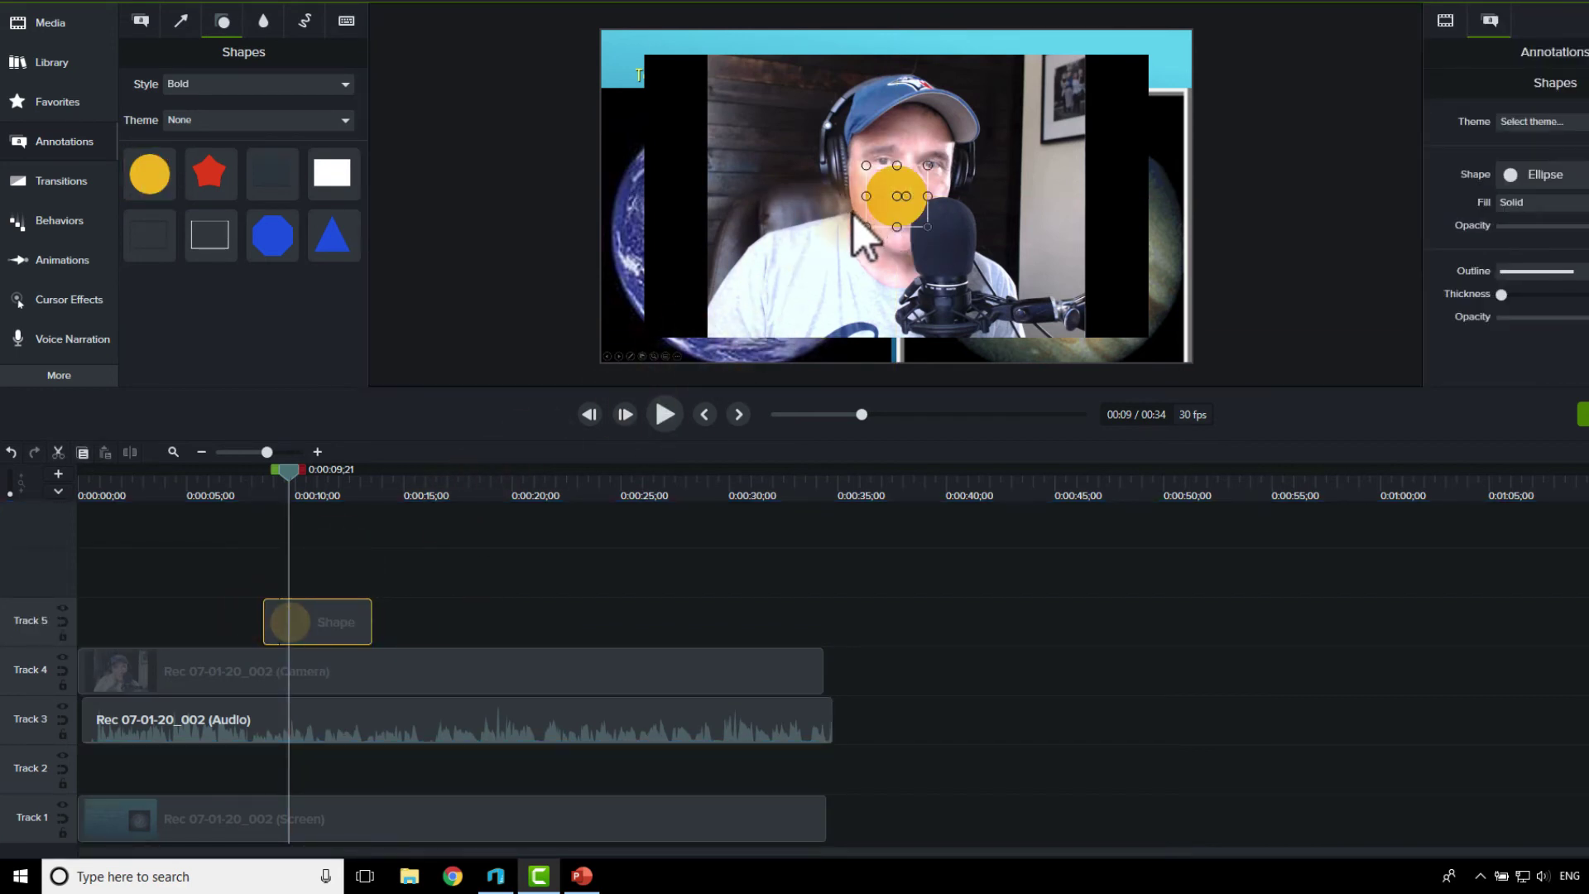
drag(848, 147, 711, 51)
drag(925, 229, 1106, 350)
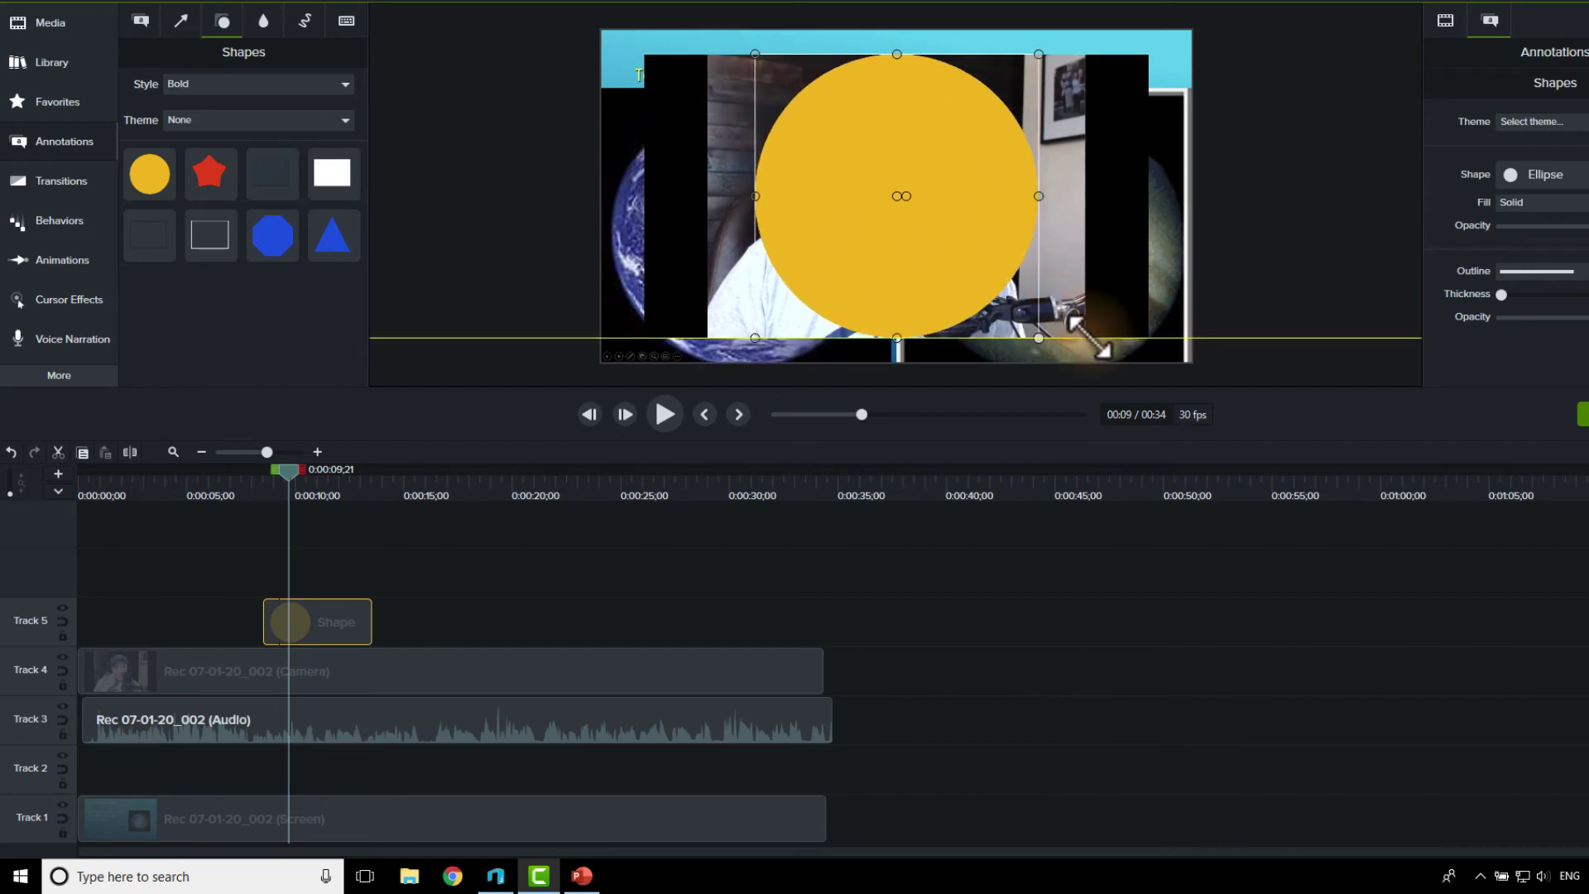
Step: Move the Shape clip to the timeline start, extend it to the Camera clip's end, and set Track 5's matte mode to Alpha
click(916, 239)
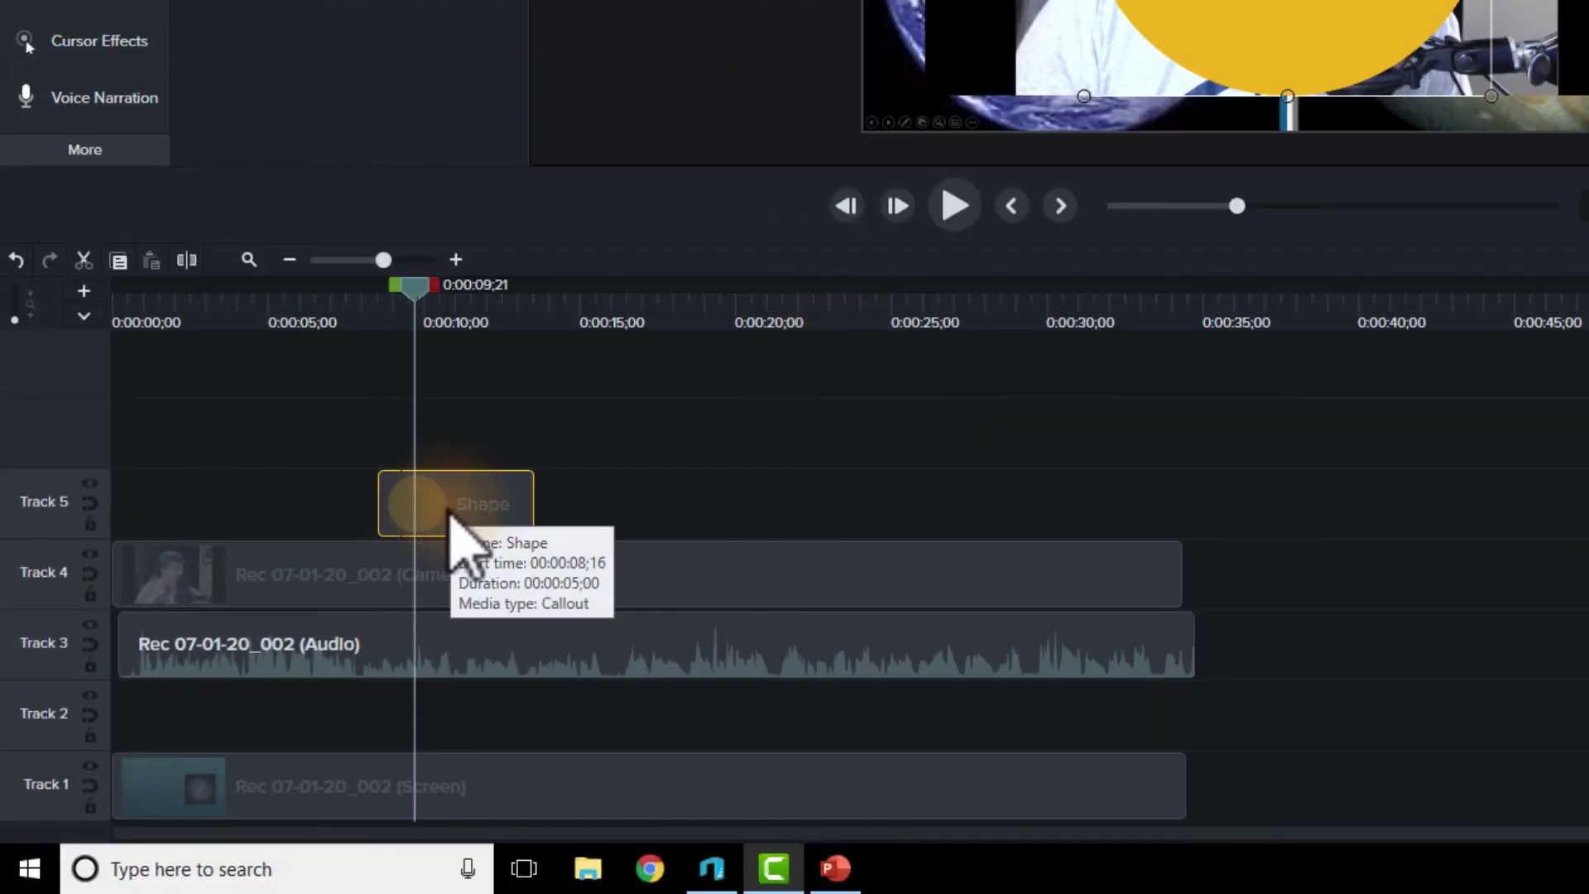
drag(459, 526, 347, 523)
drag(207, 509, 166, 508)
drag(261, 480, 1182, 473)
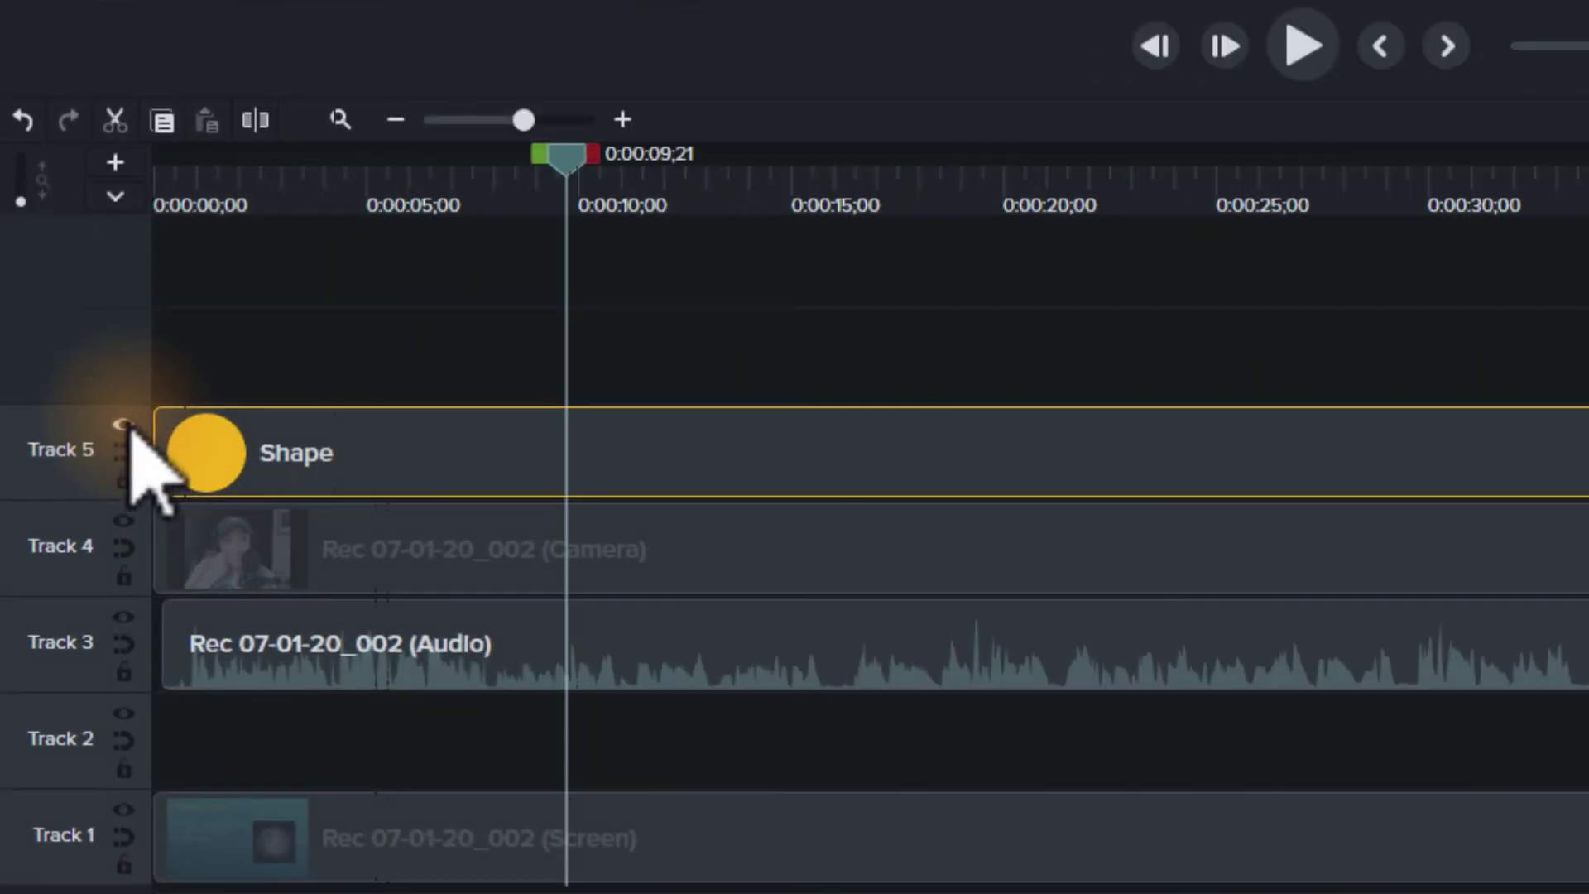
click(93, 486)
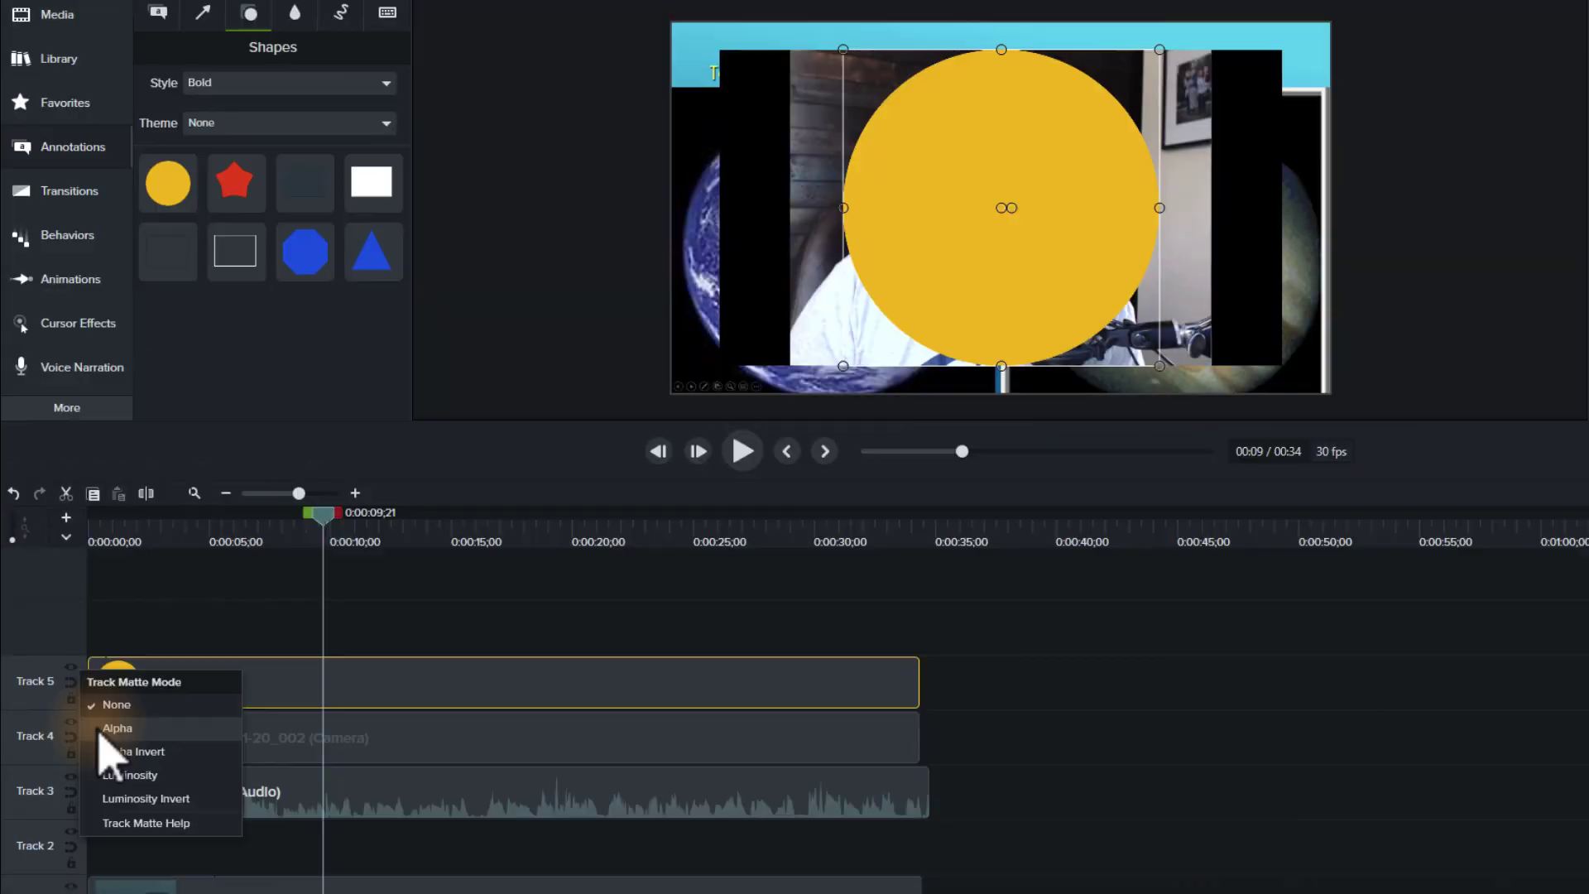
click(169, 580)
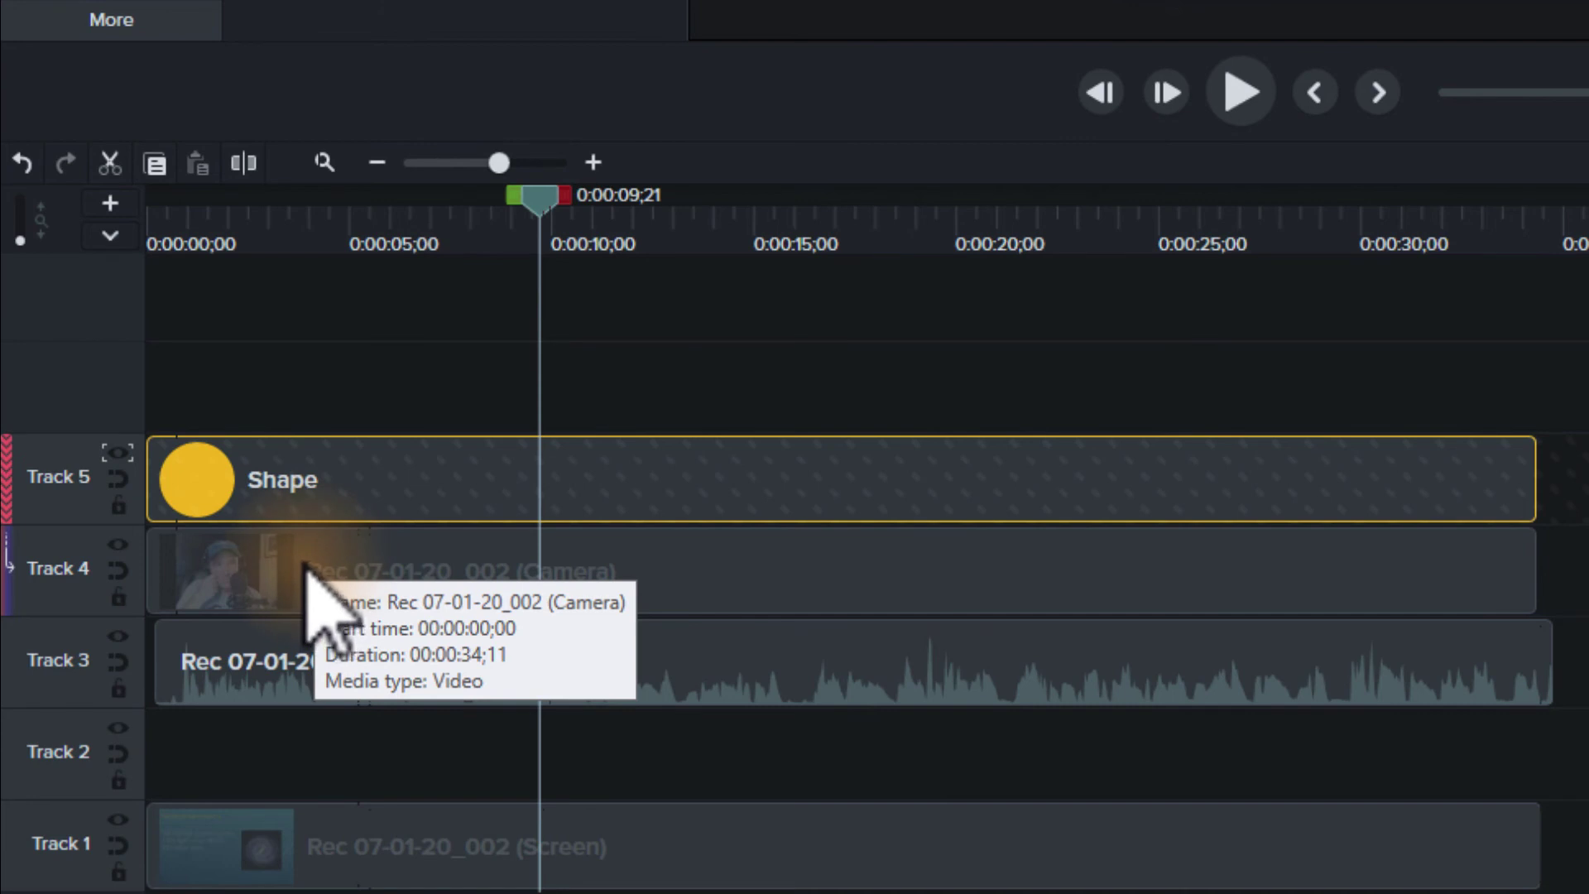
Step: Group the Shape and Camera clips, and set Track 5's matte mode back to None
ctrl+click(304, 565)
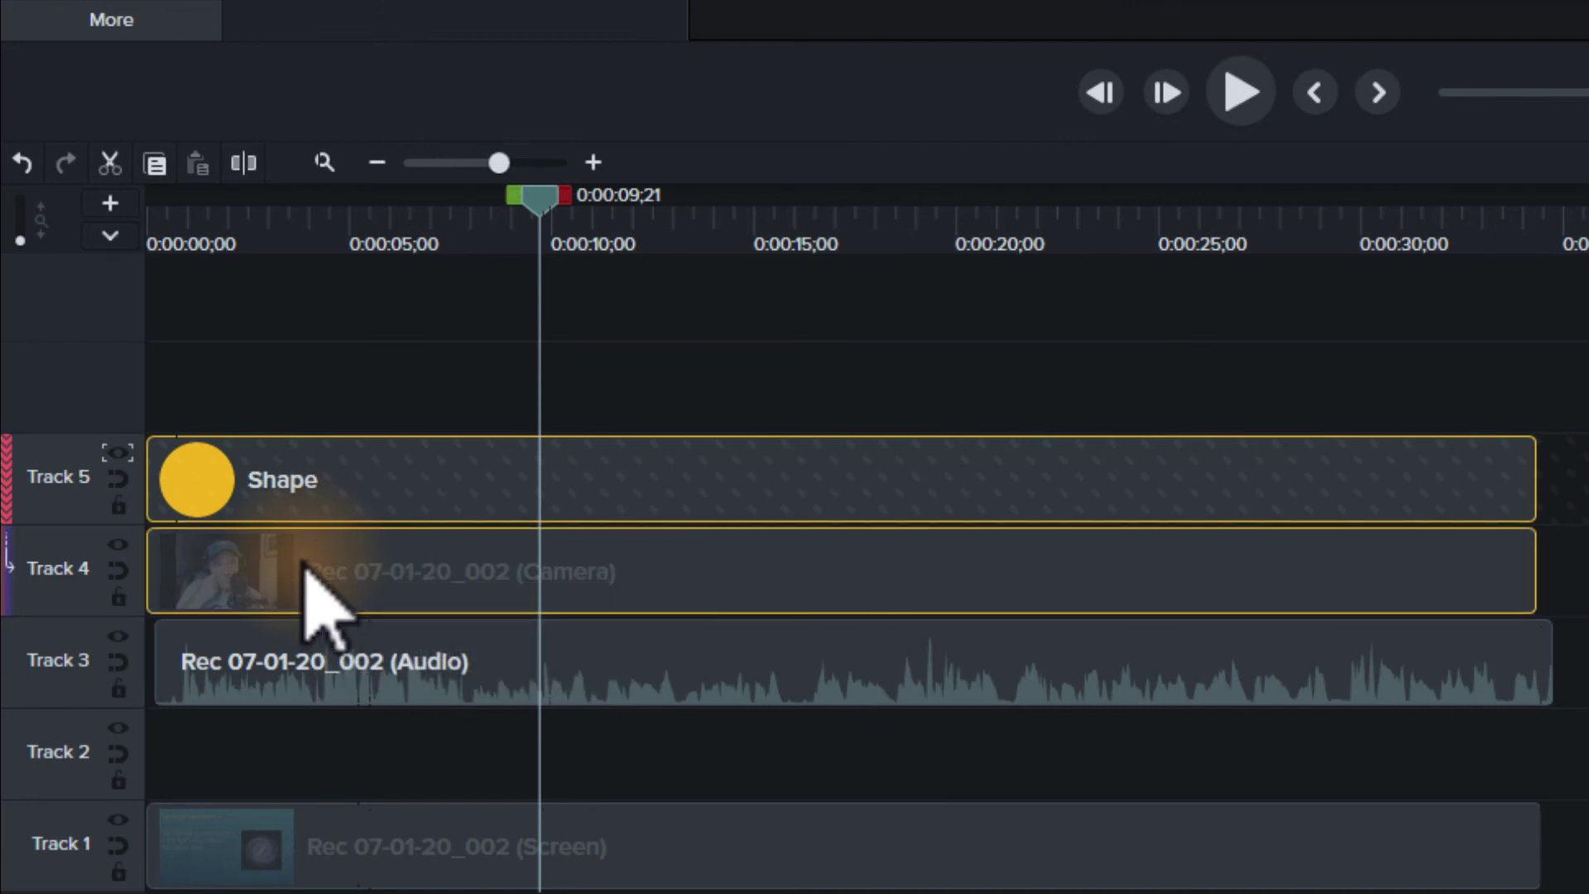
right_click(304, 565)
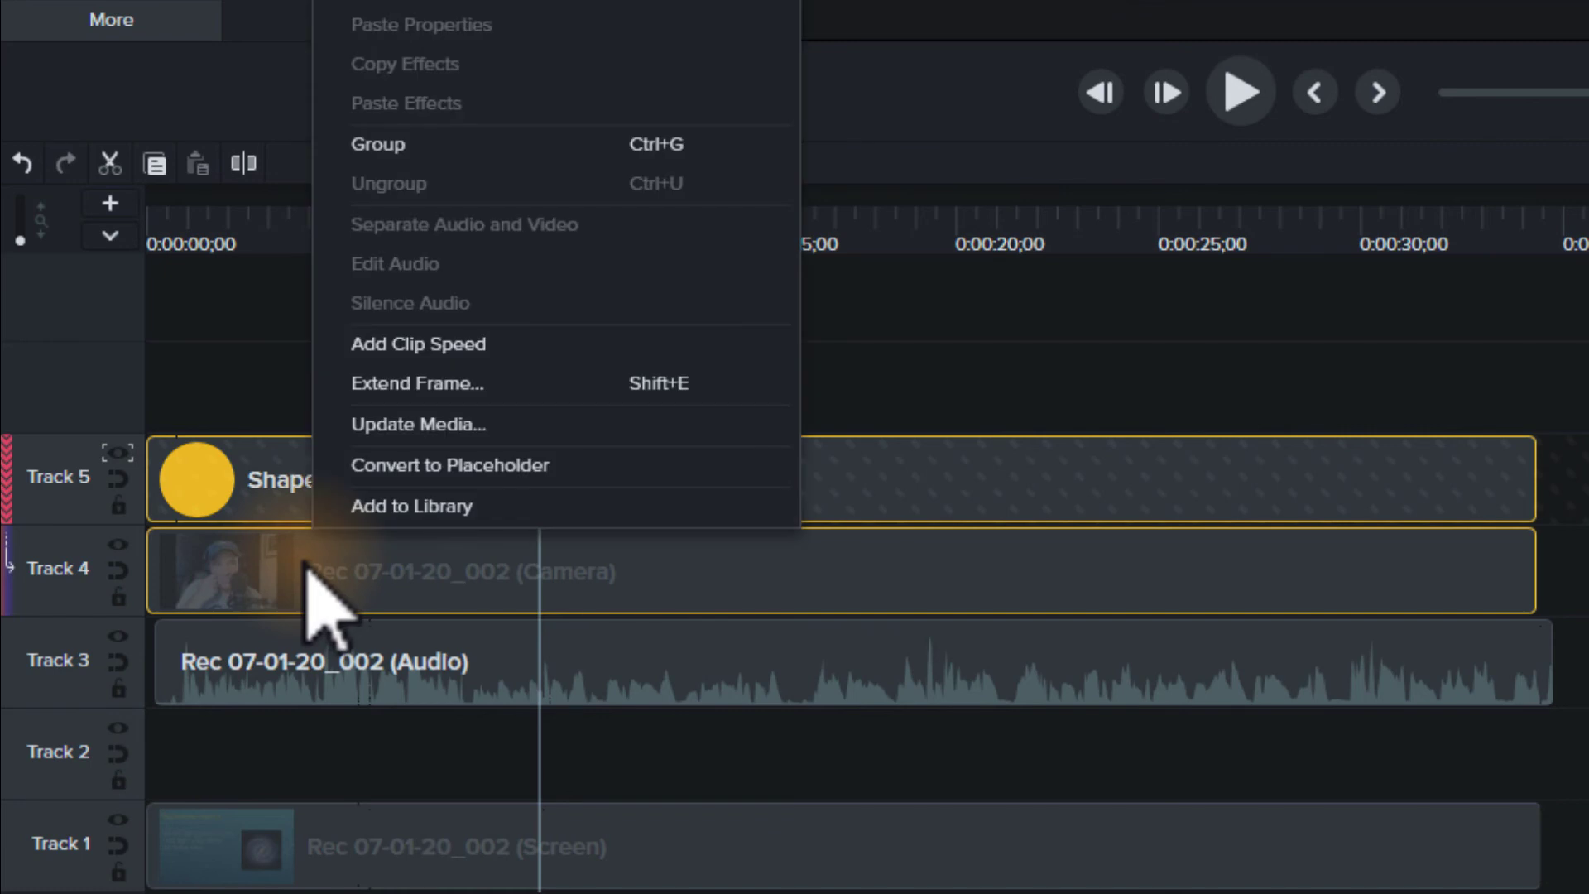
click(402, 166)
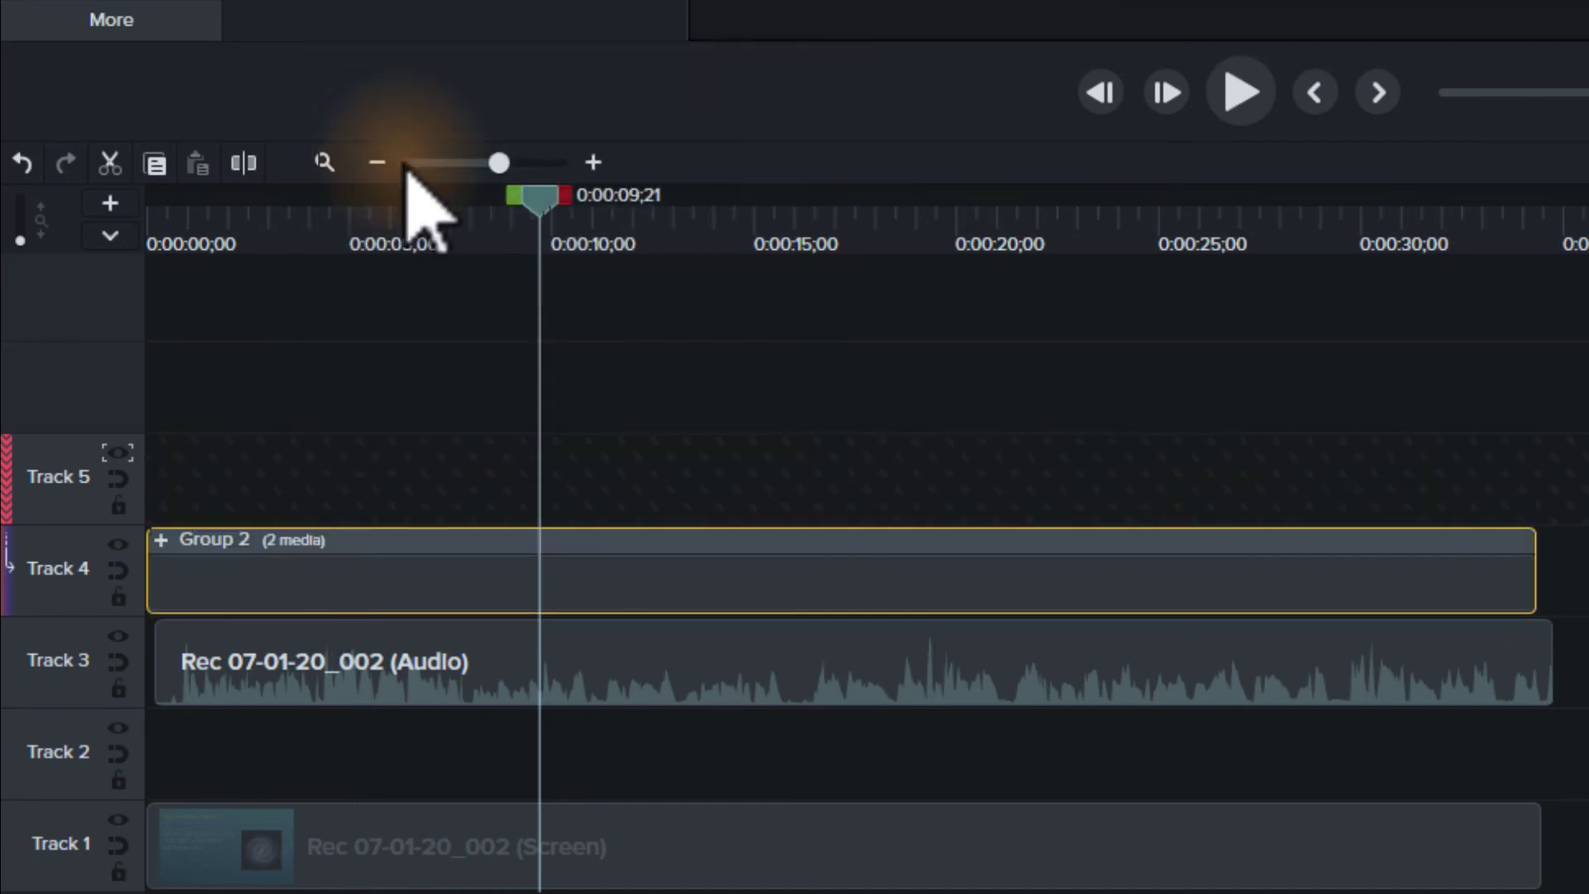
click(121, 455)
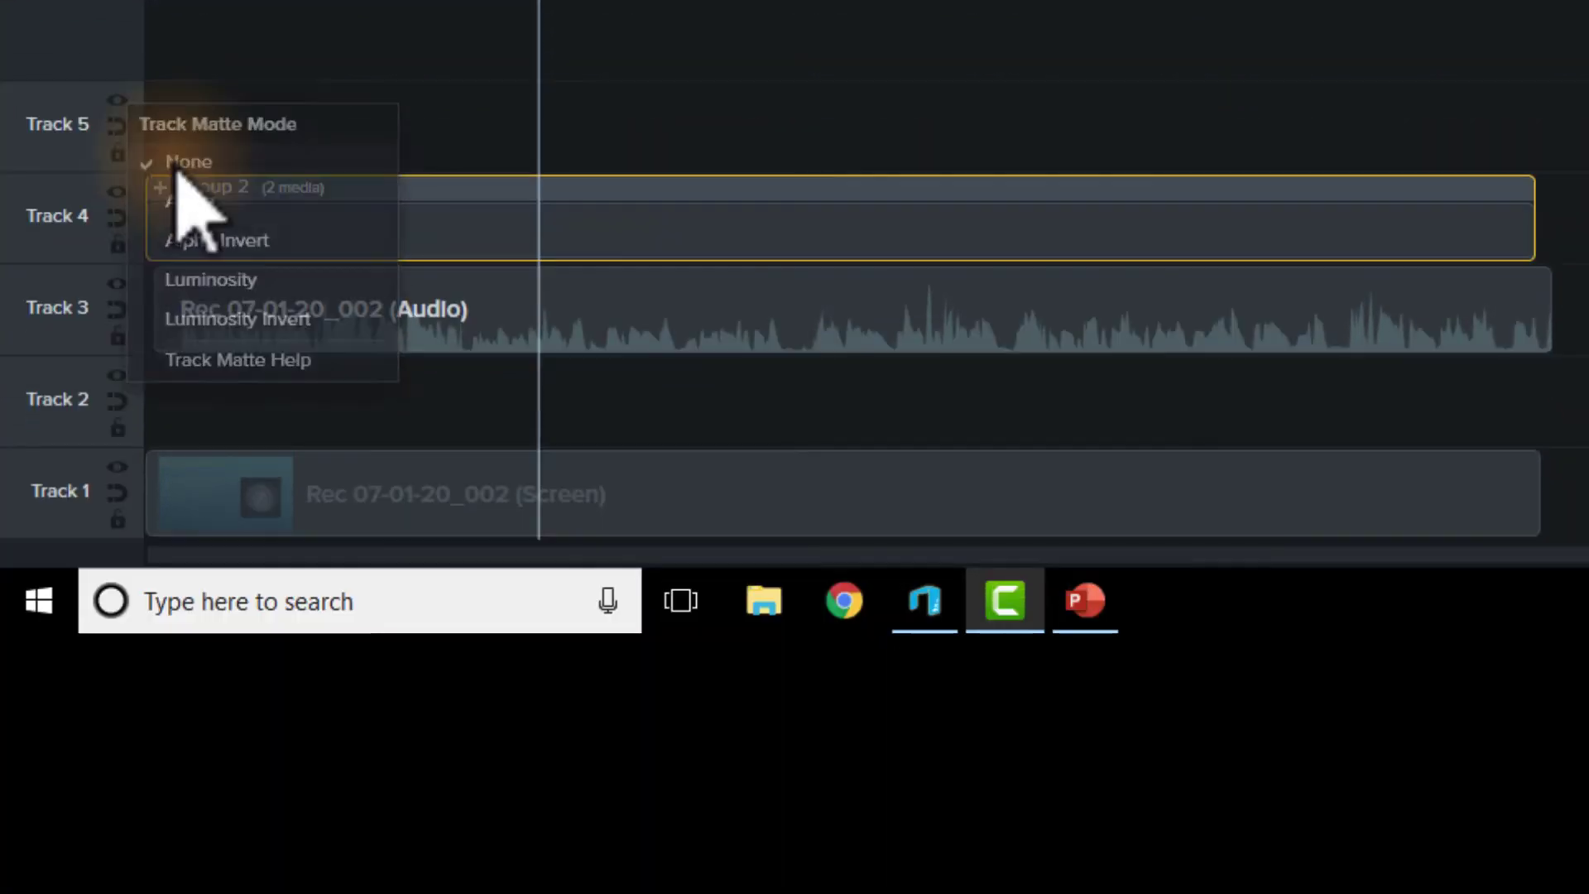
click(178, 515)
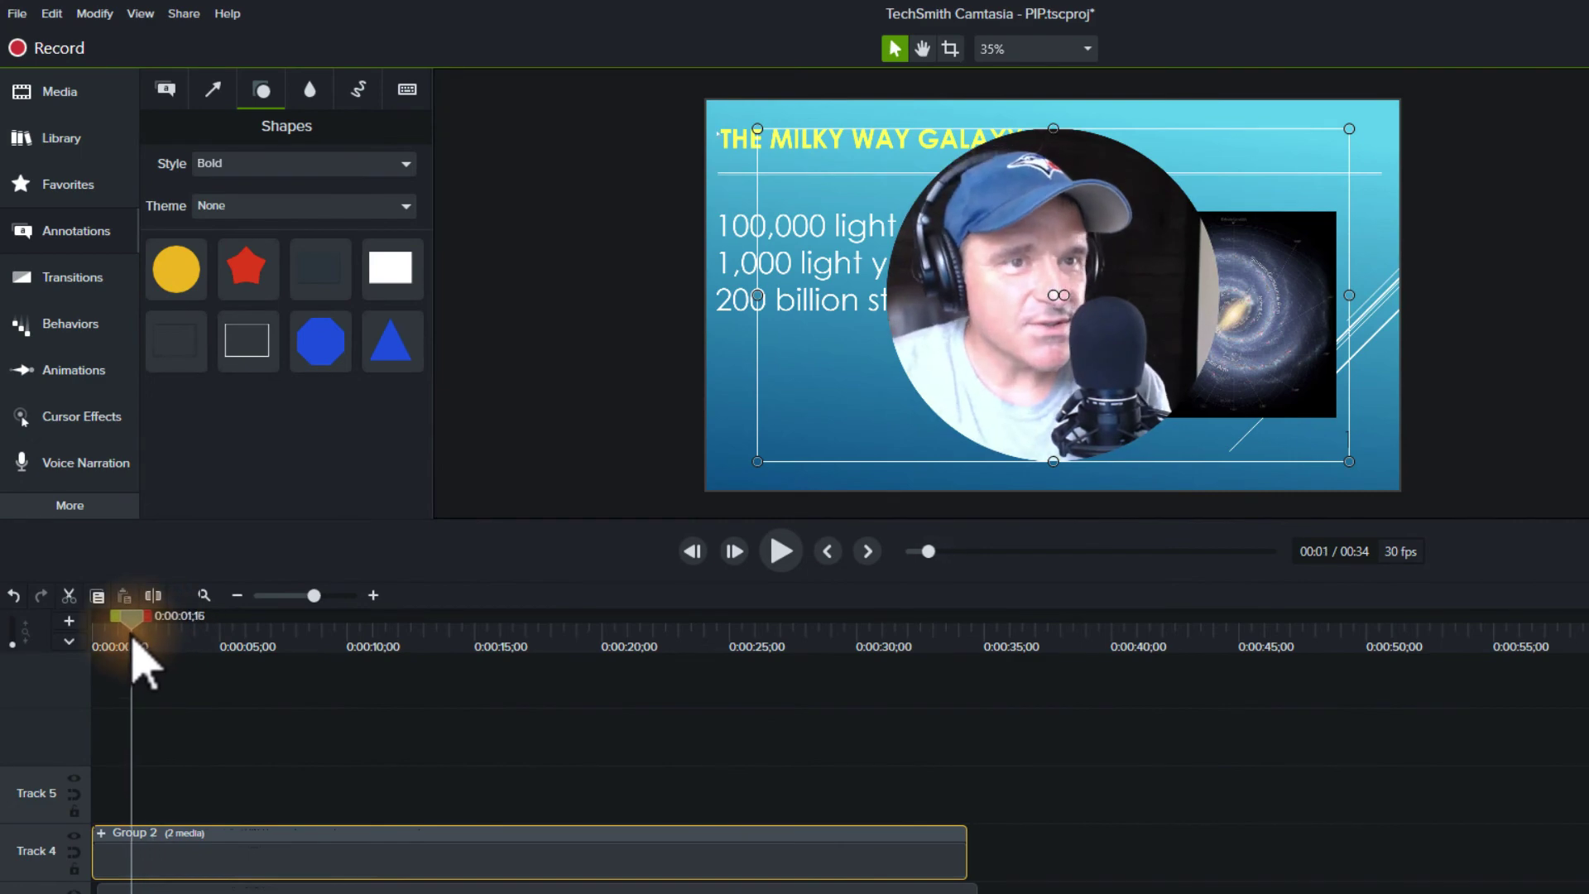
Step: Add an animation to Group 2 at 0:00:04;29 that shrinks the webcam circle to about 41.8% in the slide's lower-left corner
drag(132, 642, 222, 650)
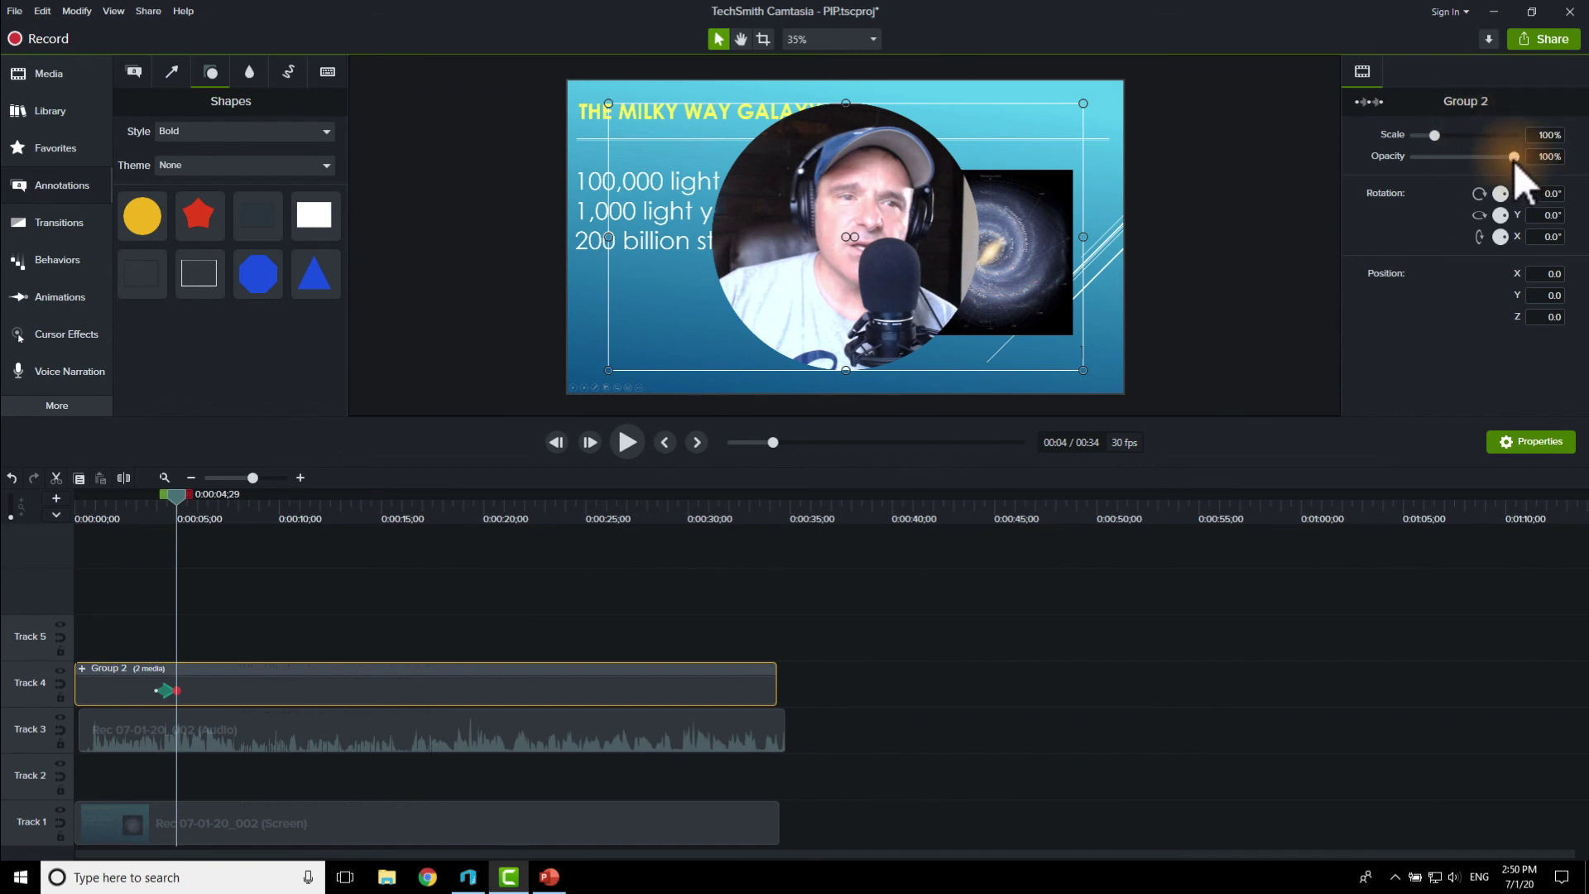
drag(1434, 136, 1423, 137)
drag(849, 240, 627, 332)
Step: Add an animation to Group 2 at 0:00:30;13 that enlarges the webcam circle to about 96.6% near the canvas centre
drag(96, 499, 698, 550)
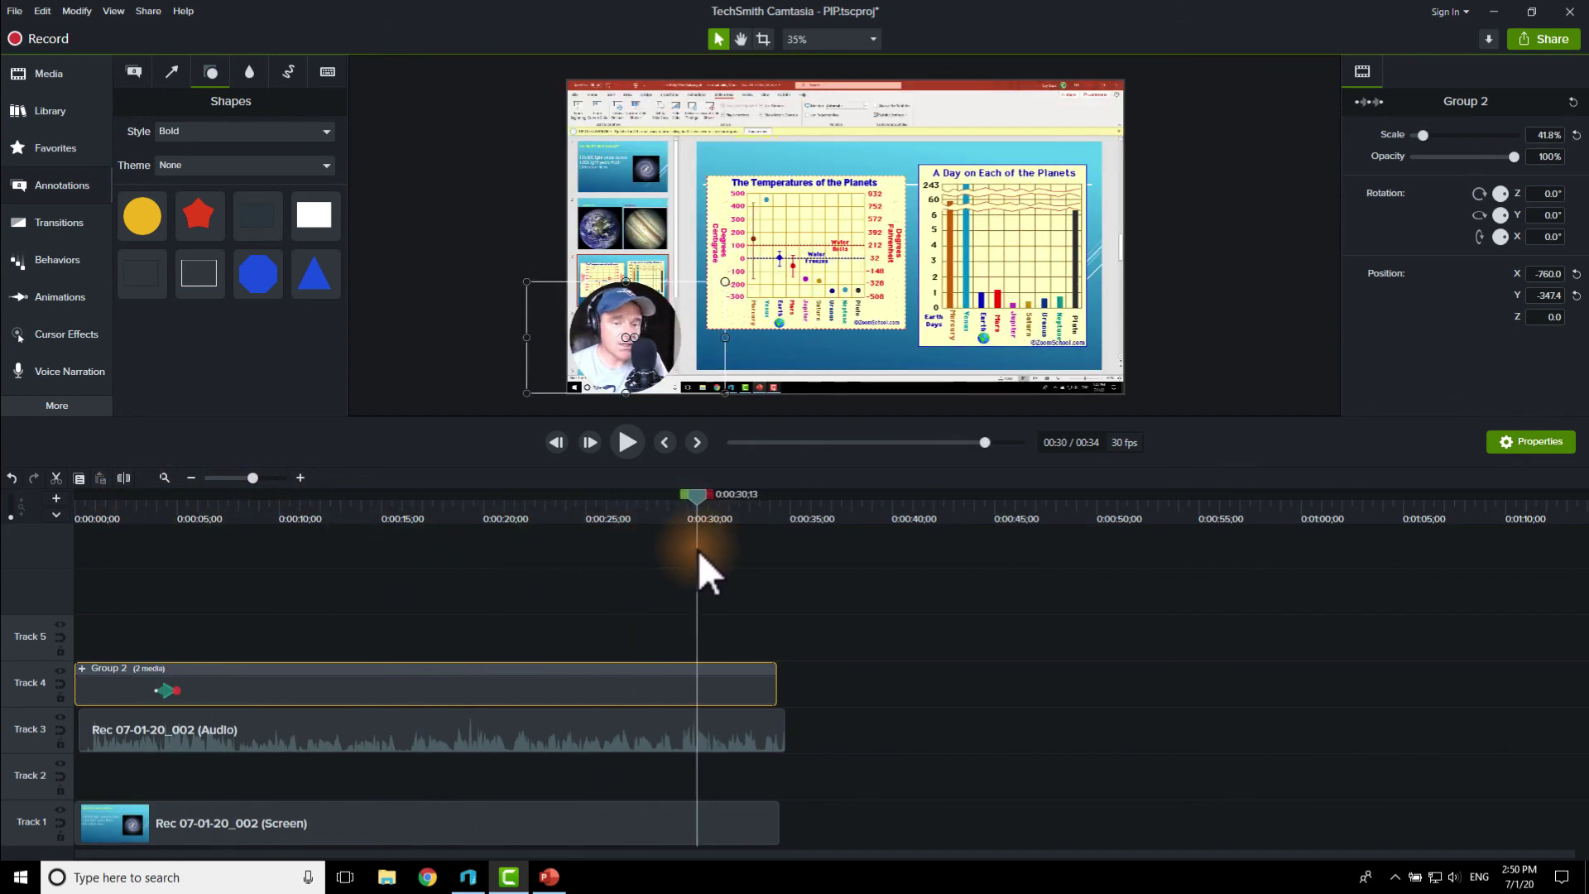
key(shift+a)
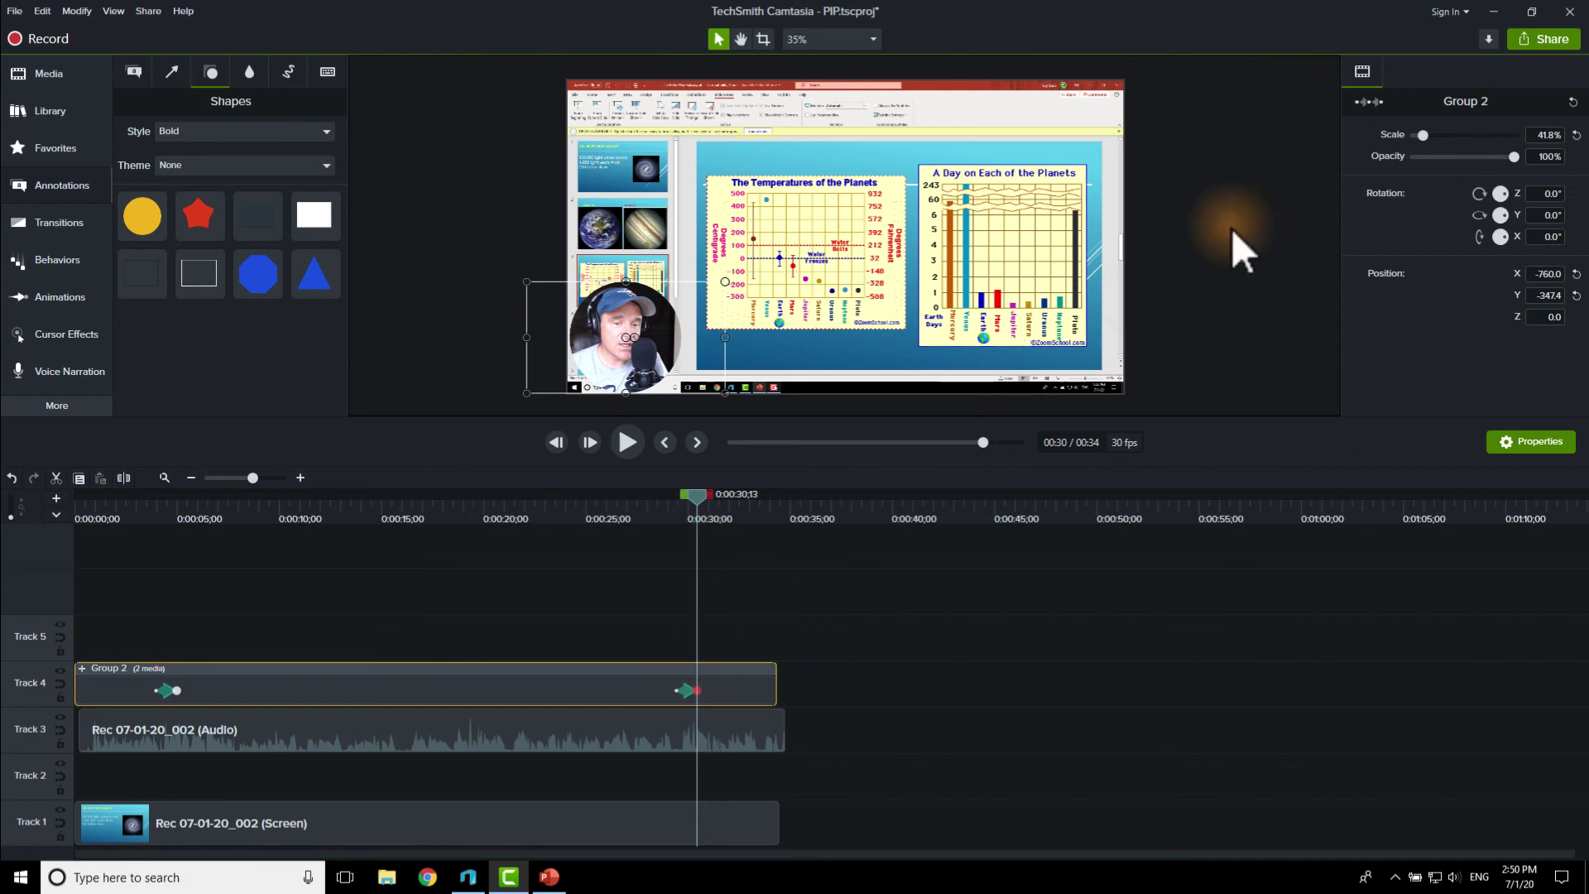
drag(622, 339, 857, 246)
drag(1434, 127, 1437, 136)
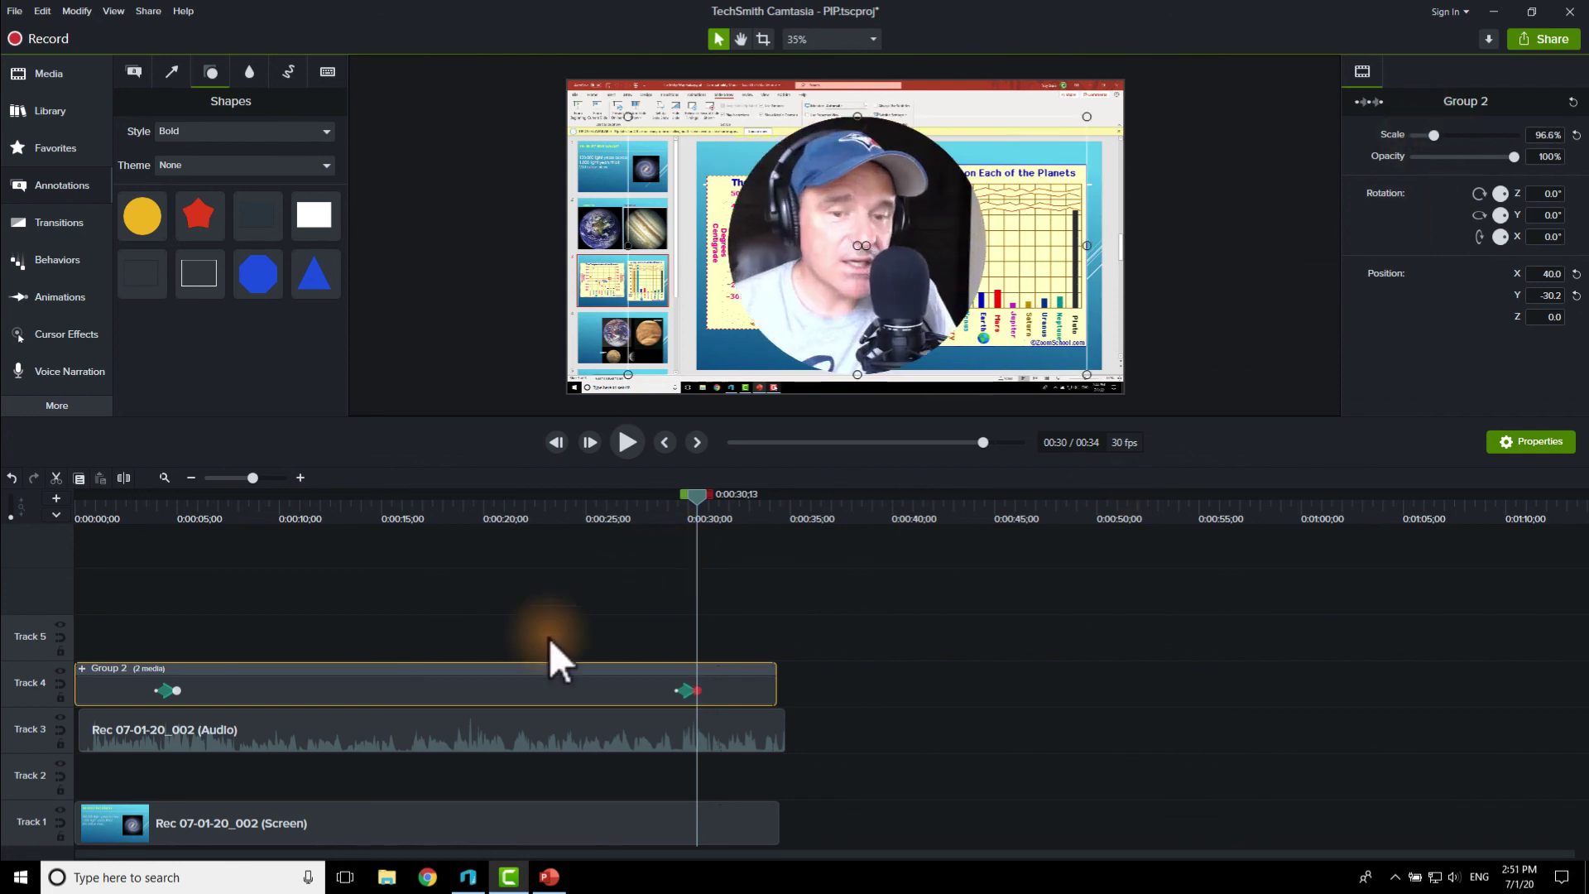
Step: Add an animation to the Screen clip at 0:00:30;13 that fades it to 0% opacity, and scrub the timeline to check the animations
click(703, 837)
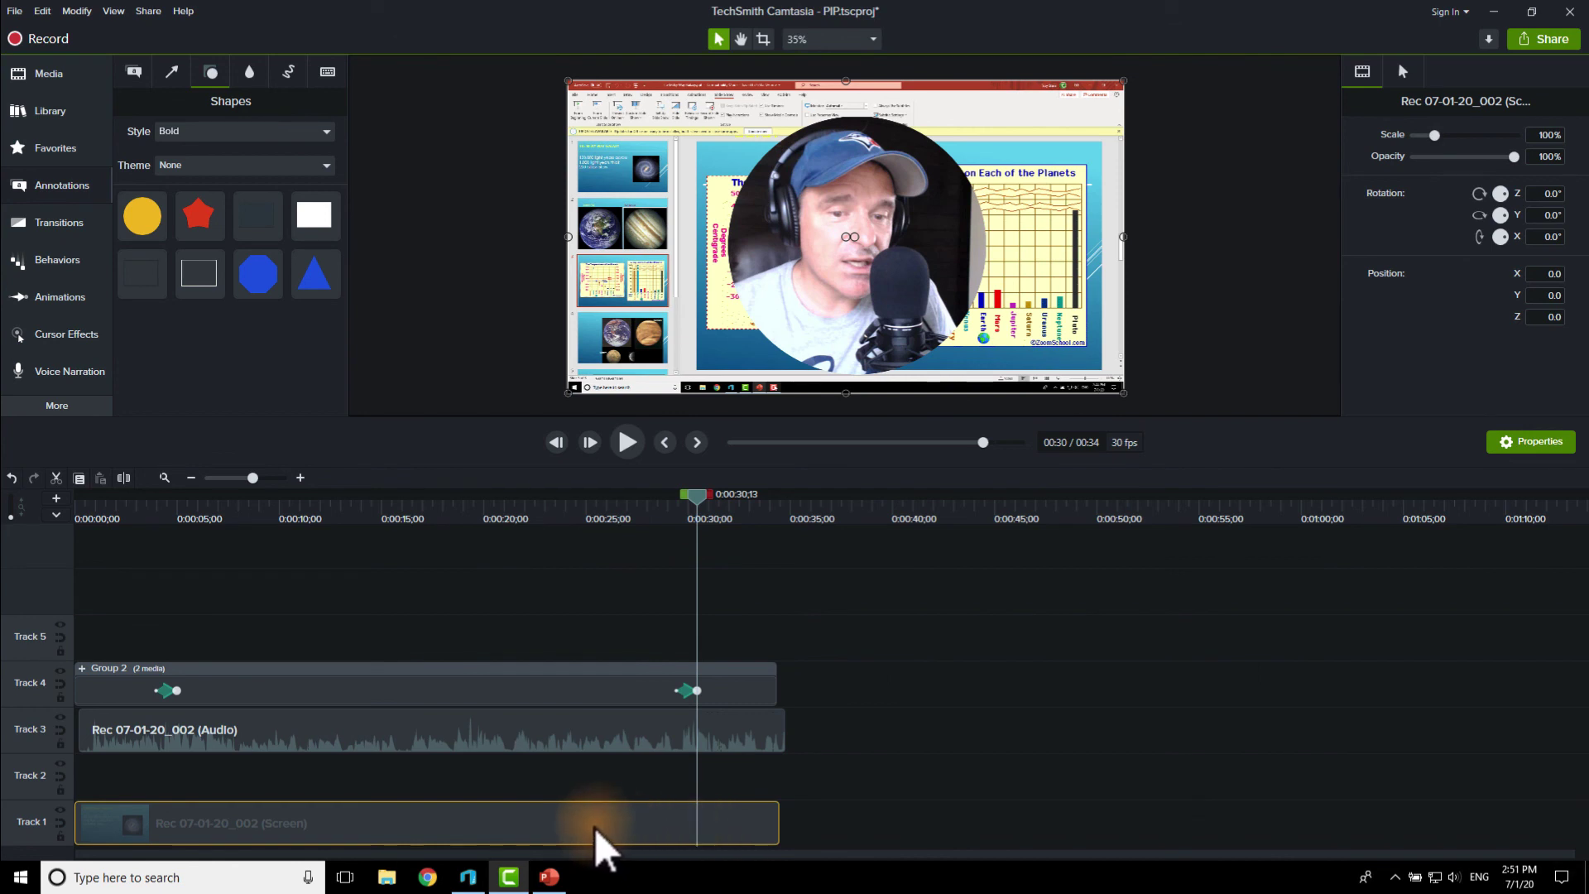
key(a)
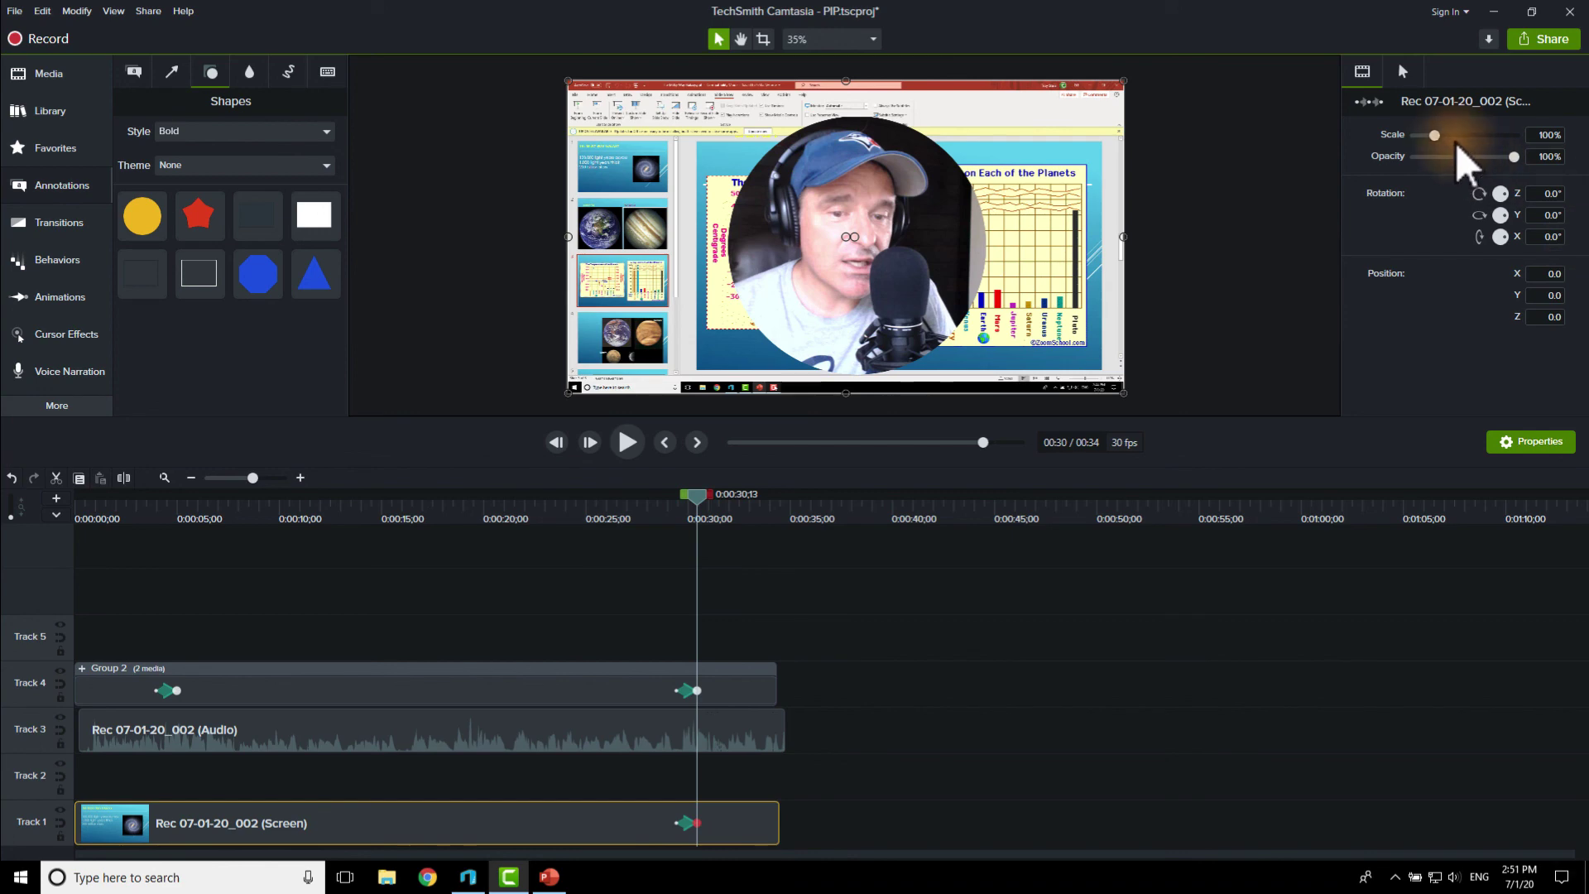
drag(1514, 156, 1405, 163)
drag(475, 519, 736, 519)
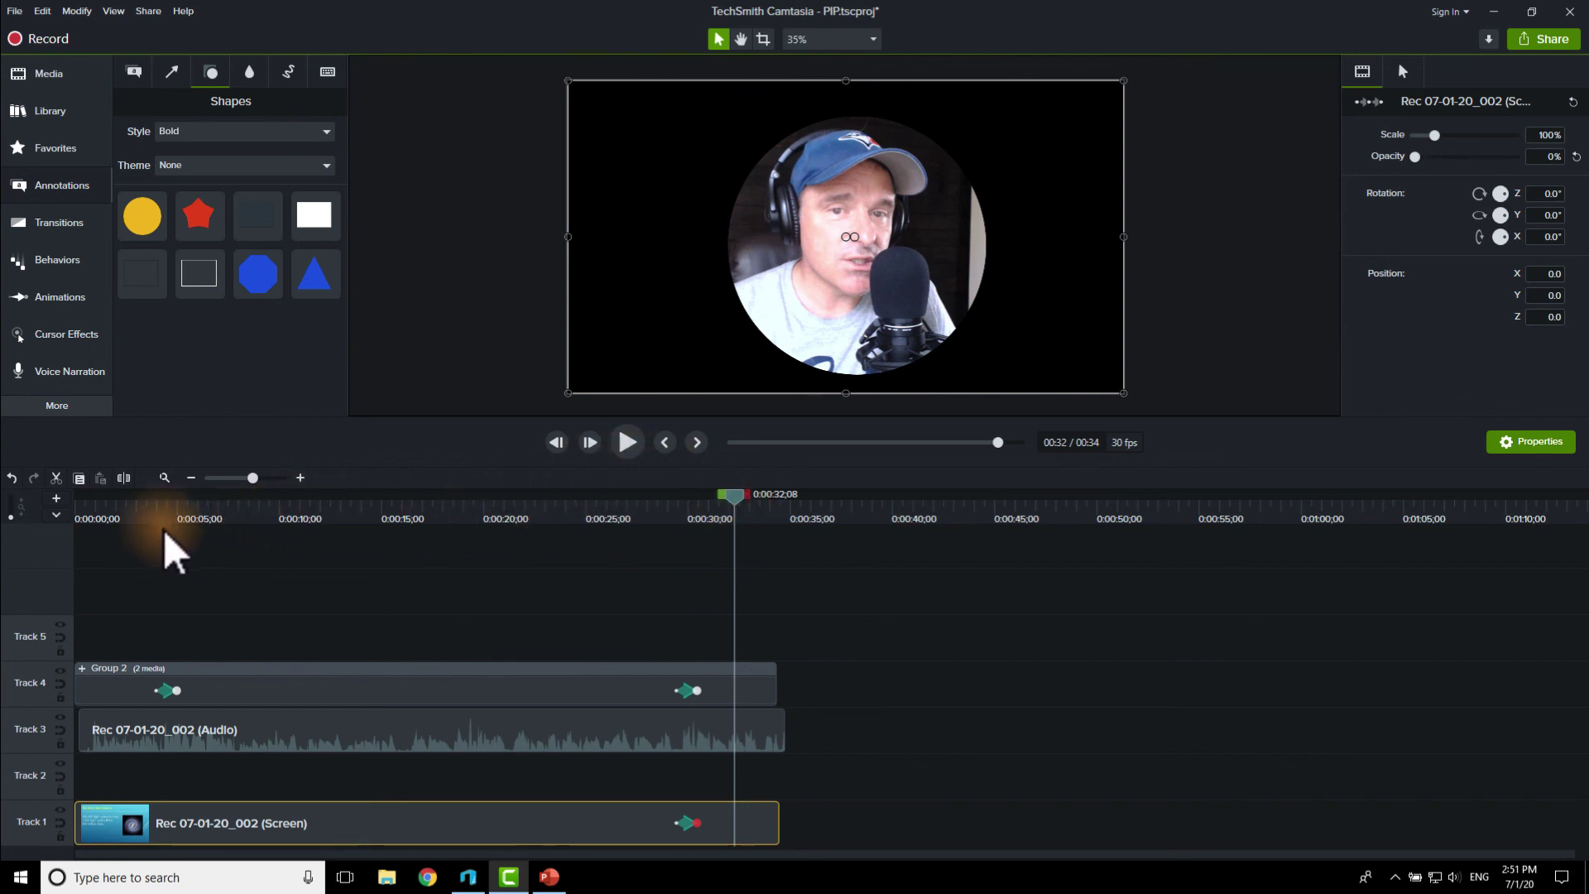
click(142, 515)
drag(140, 513, 185, 524)
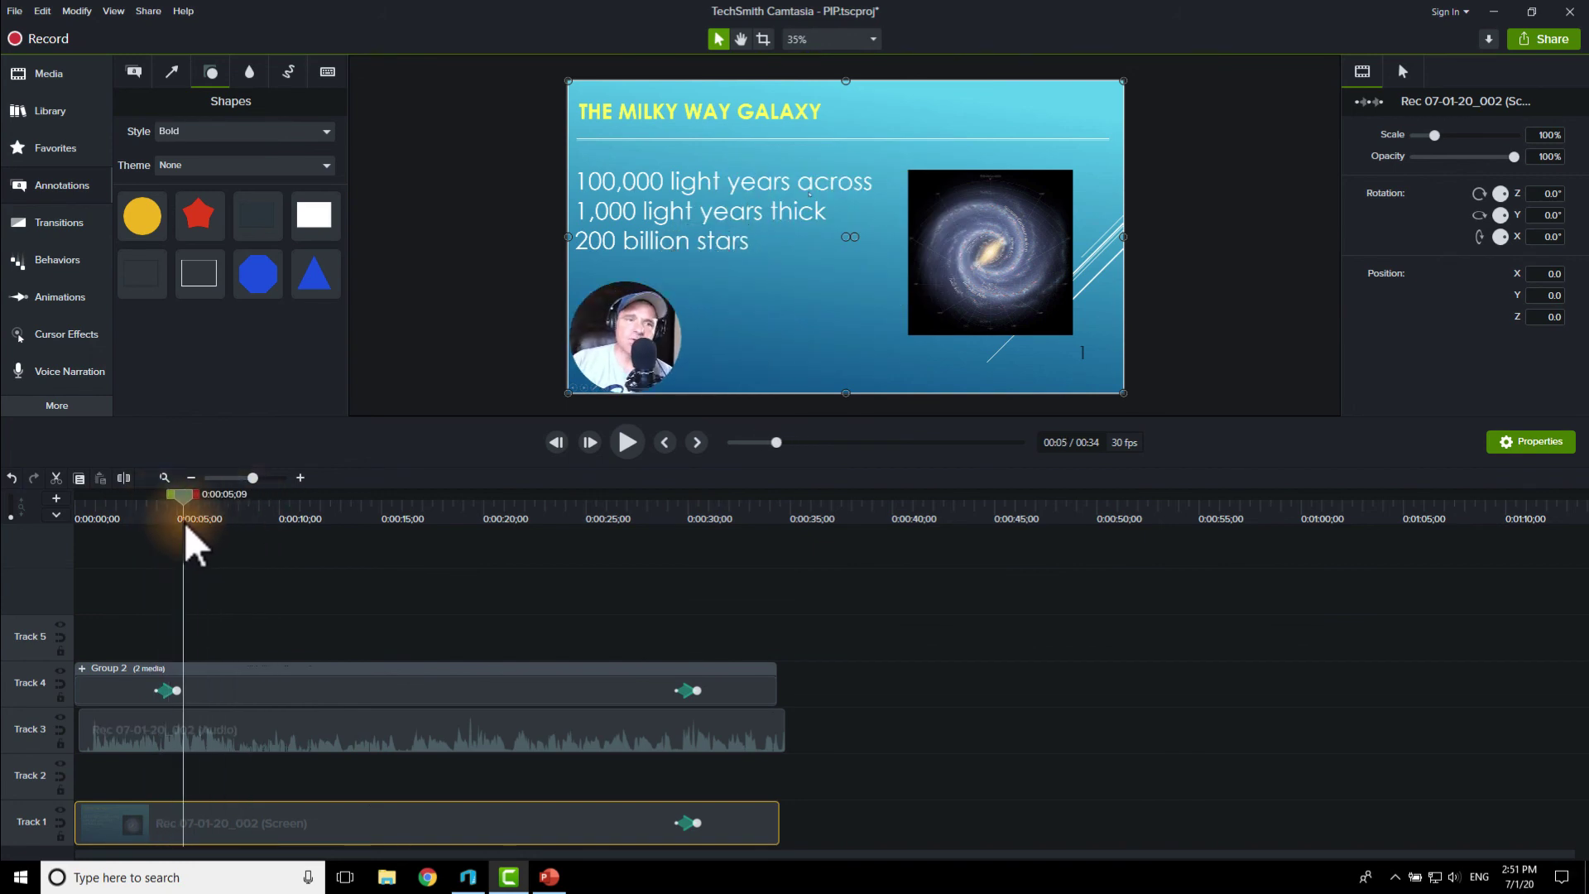